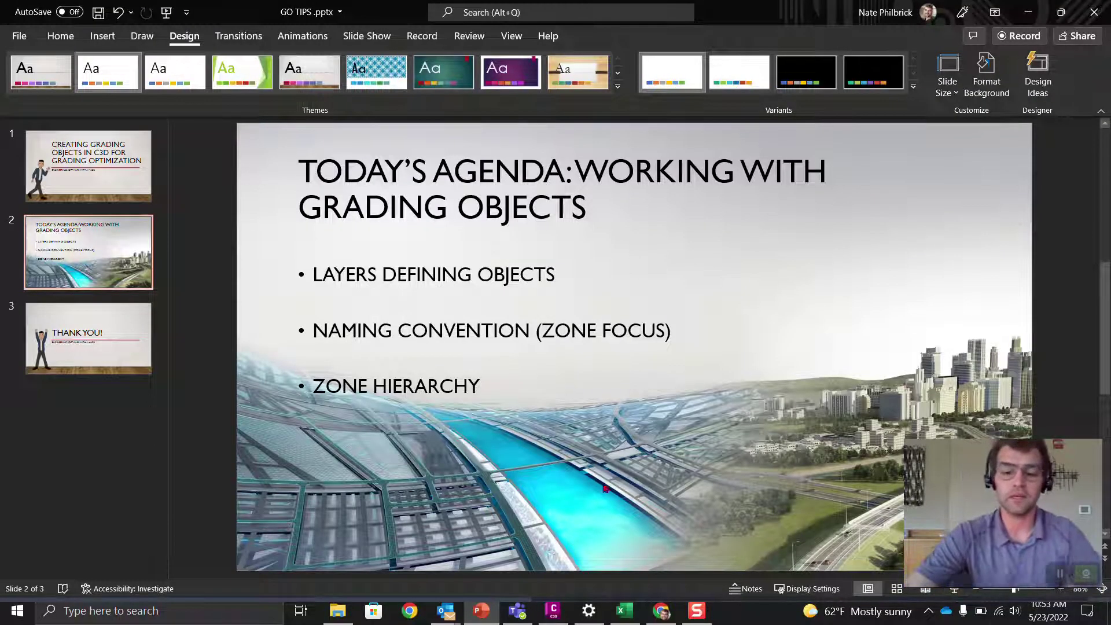
Switch to Civil 3D and examine the aerial site plan and the grading linework around the parking area south of the building.
left_click(553, 611)
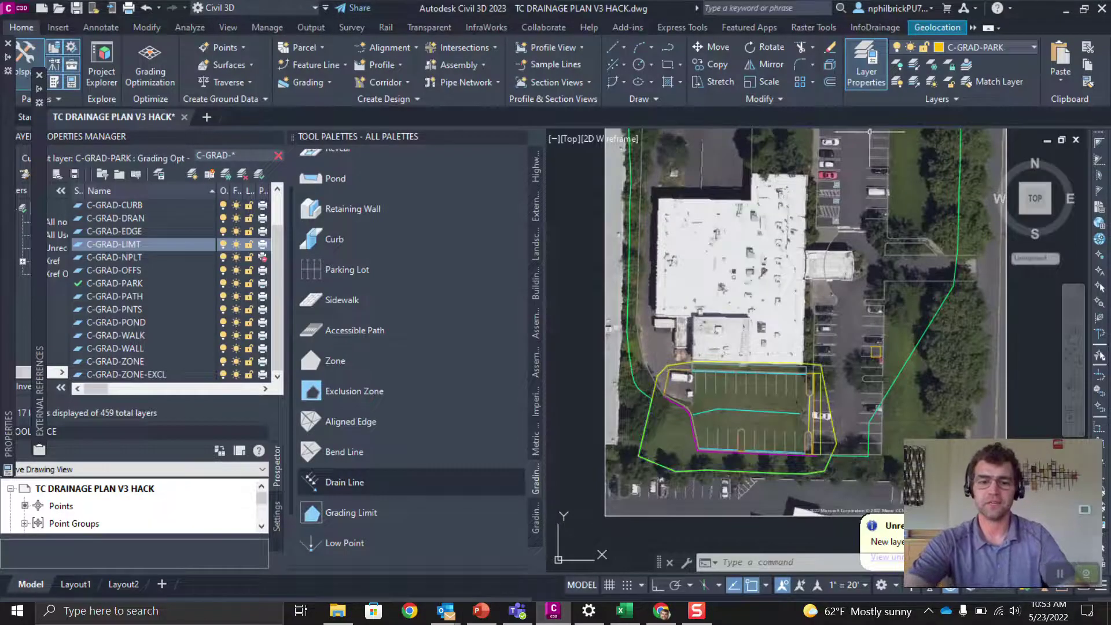
scroll(700, 385, "down", 2)
middle_click_drag(766, 312, 769, 334)
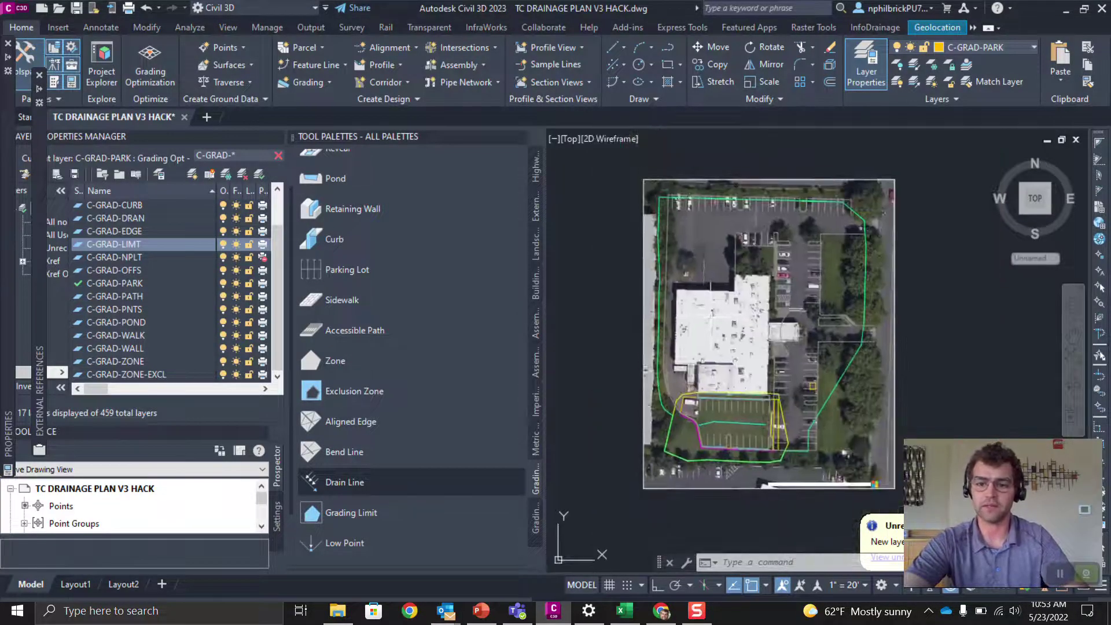
scroll(748, 401, "up", 2)
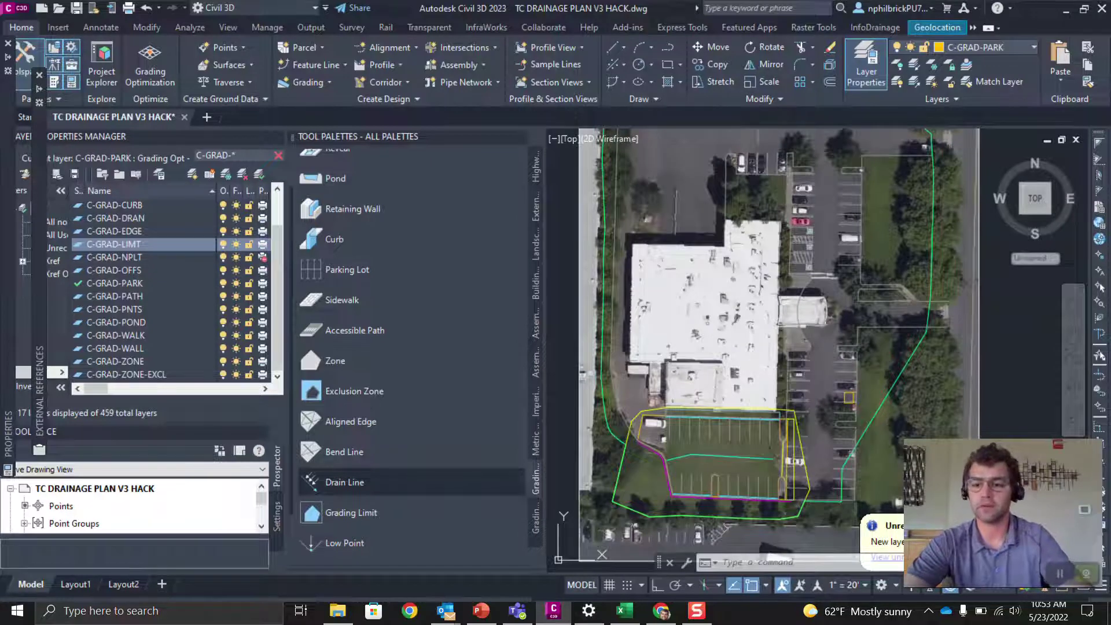
middle_click_drag(747, 401, 744, 409)
scroll(758, 347, "down", 2)
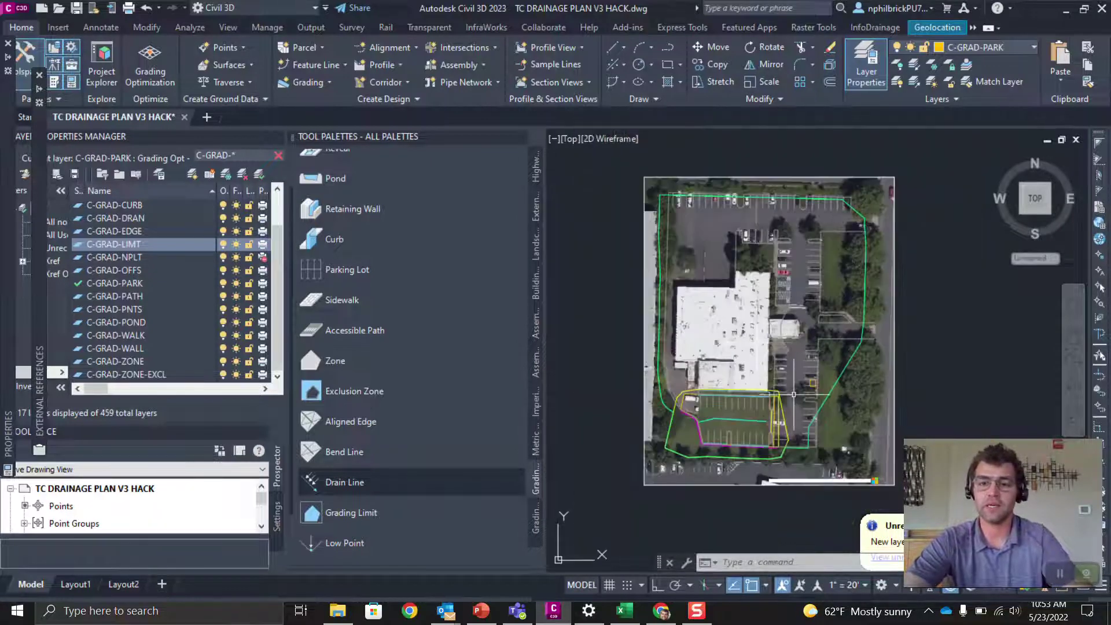
scroll(795, 222, "up", 2)
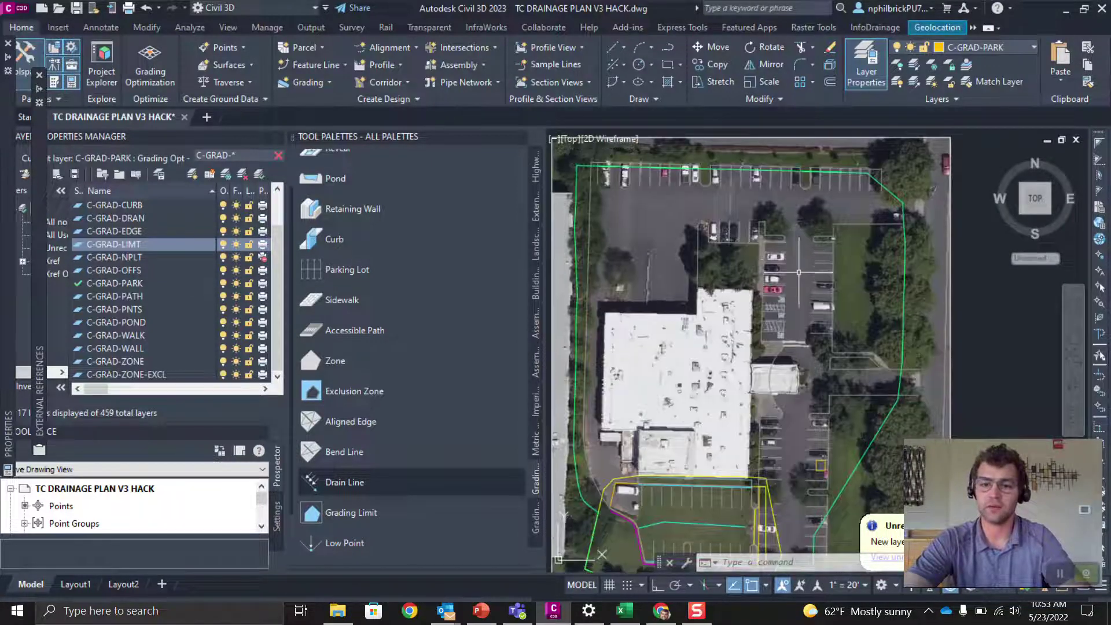
scroll(850, 207, "up", 2)
mouse_move(765, 366)
middle_mouse_down()
mouse_move(763, 296)
mouse_move(891, 155)
middle_mouse_up()
scroll(763, 295, "up", 1)
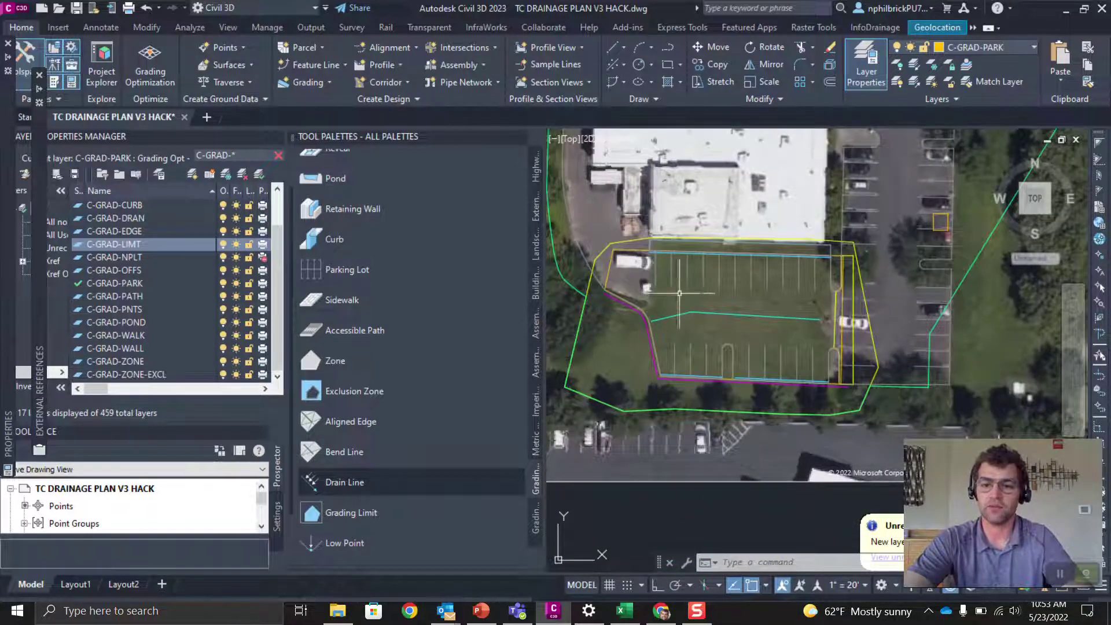
middle_click_drag(665, 295, 675, 343)
scroll(675, 344, "down", 2)
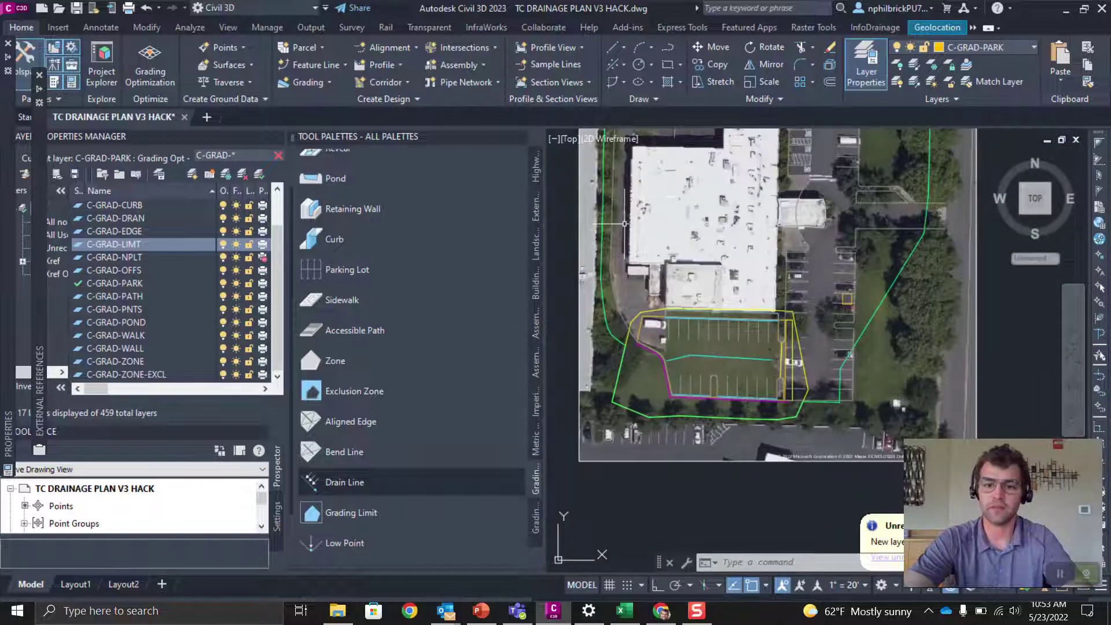
scroll(721, 337, "up", 2)
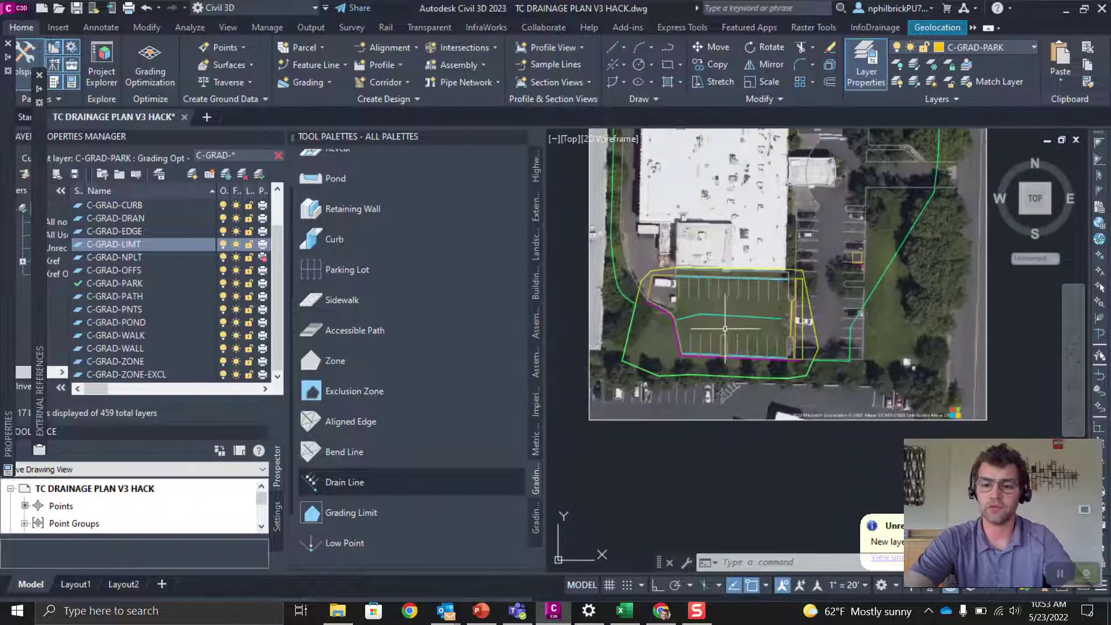
mouse_move(724, 329)
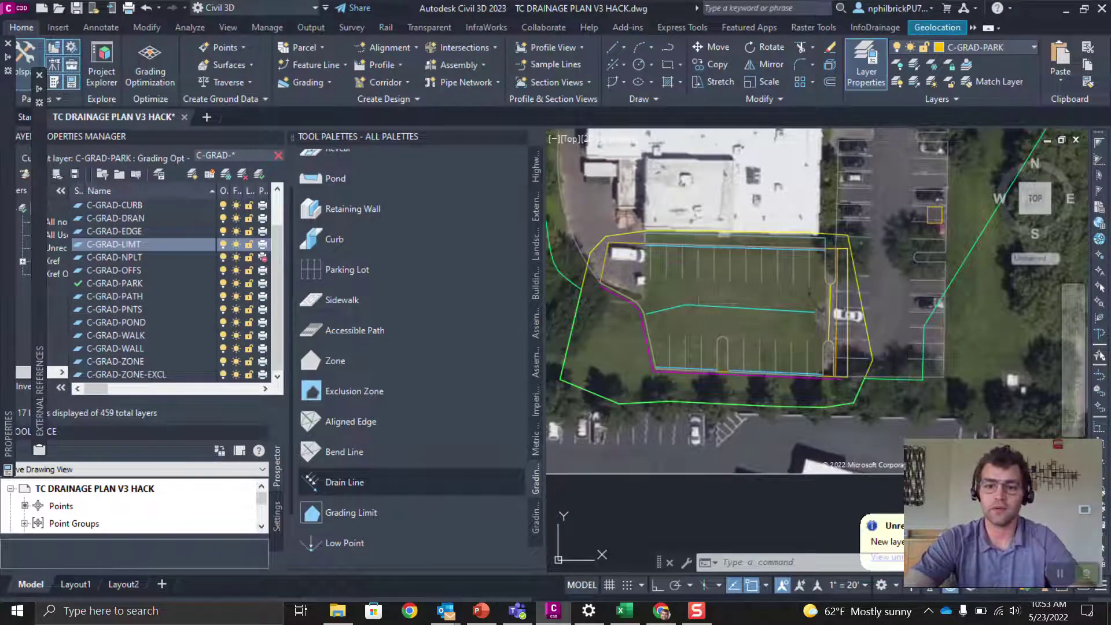
Unload the XREF Proposed Linework V2 external reference from the drawing.
left_click(698, 269)
right_click(698, 268)
mouse_move(702, 274)
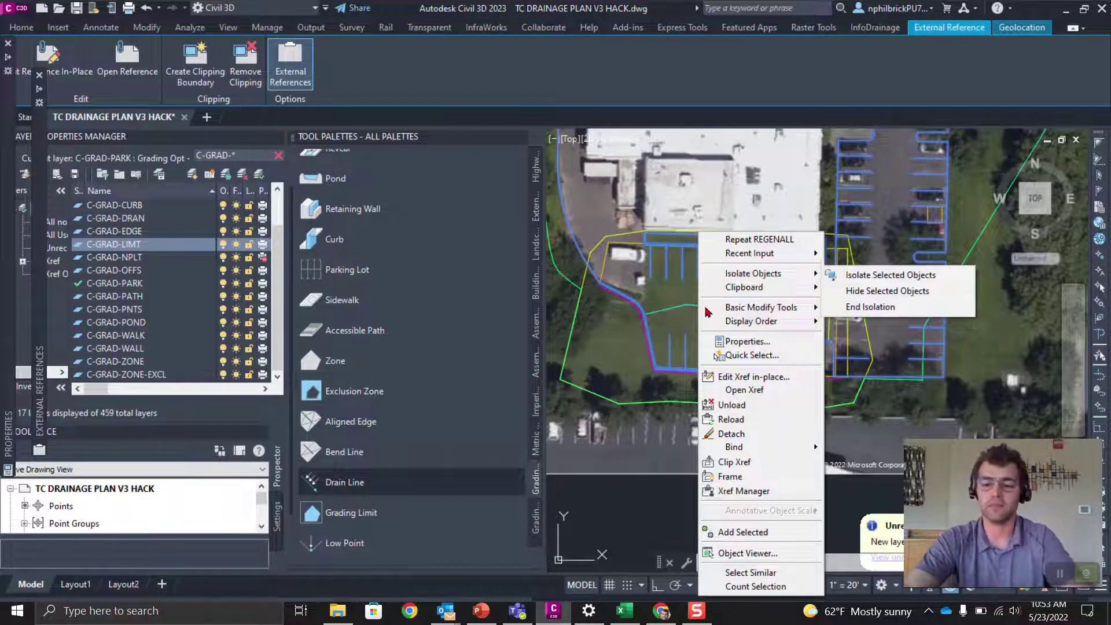
left_click(741, 405)
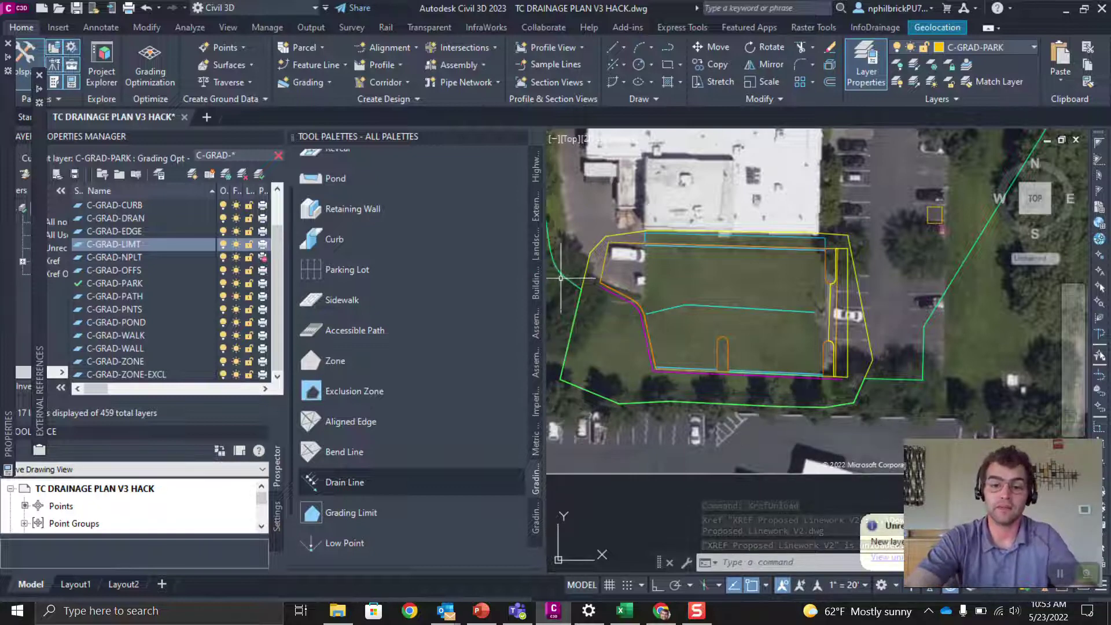
Set the surface style of the Composite Existing surface to _No Display.
left_click(561, 276)
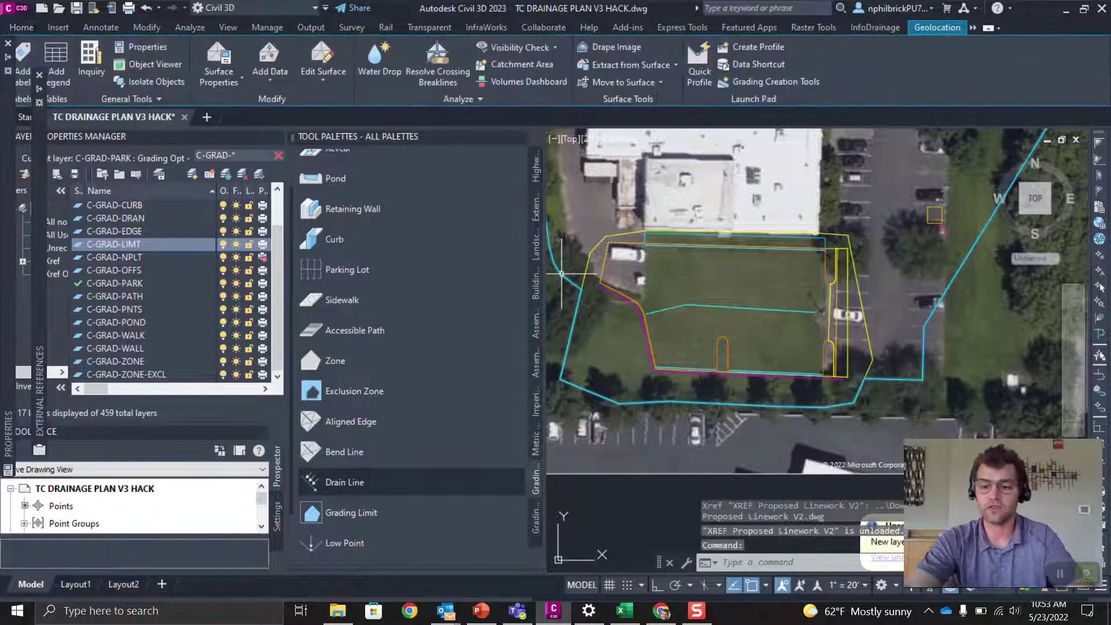
right_click(562, 277)
left_click(574, 438)
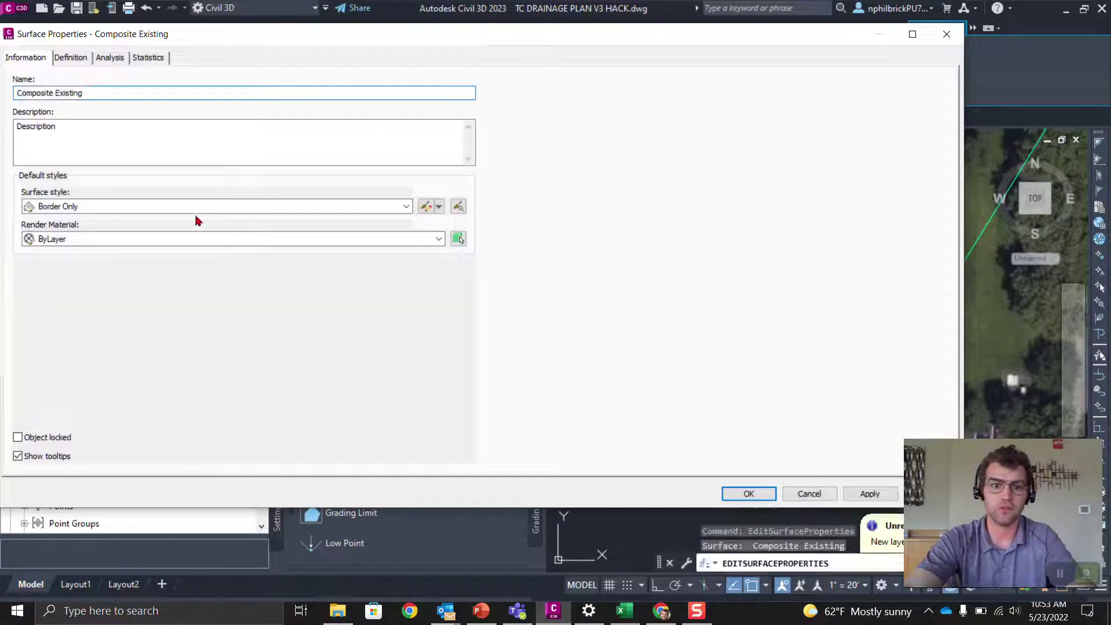
left_click(117, 207)
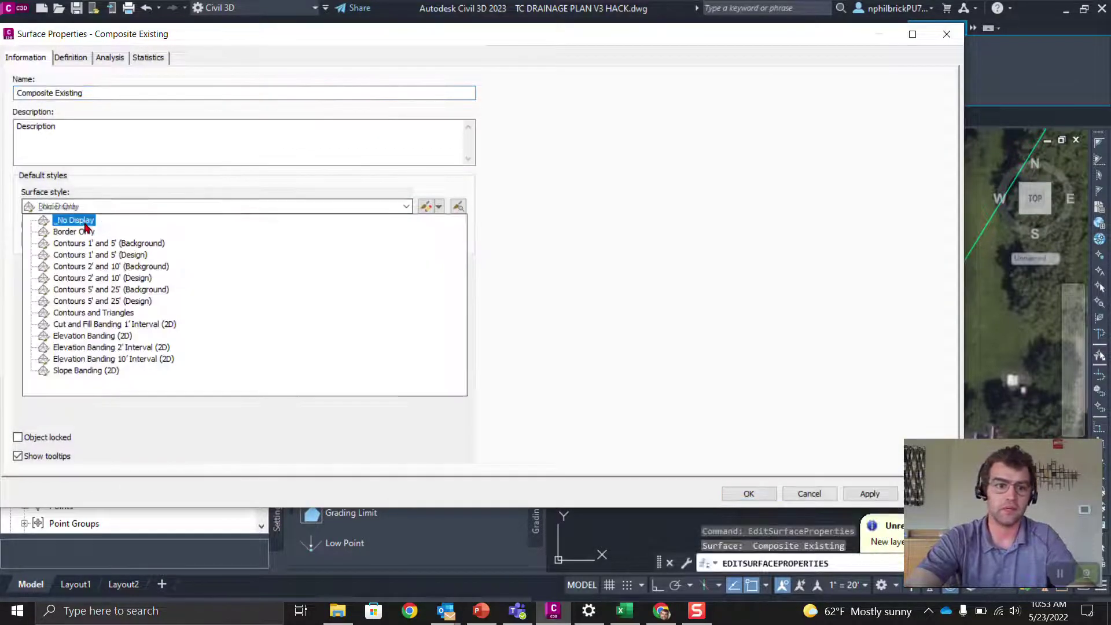
left_click(60, 218)
left_click(764, 494)
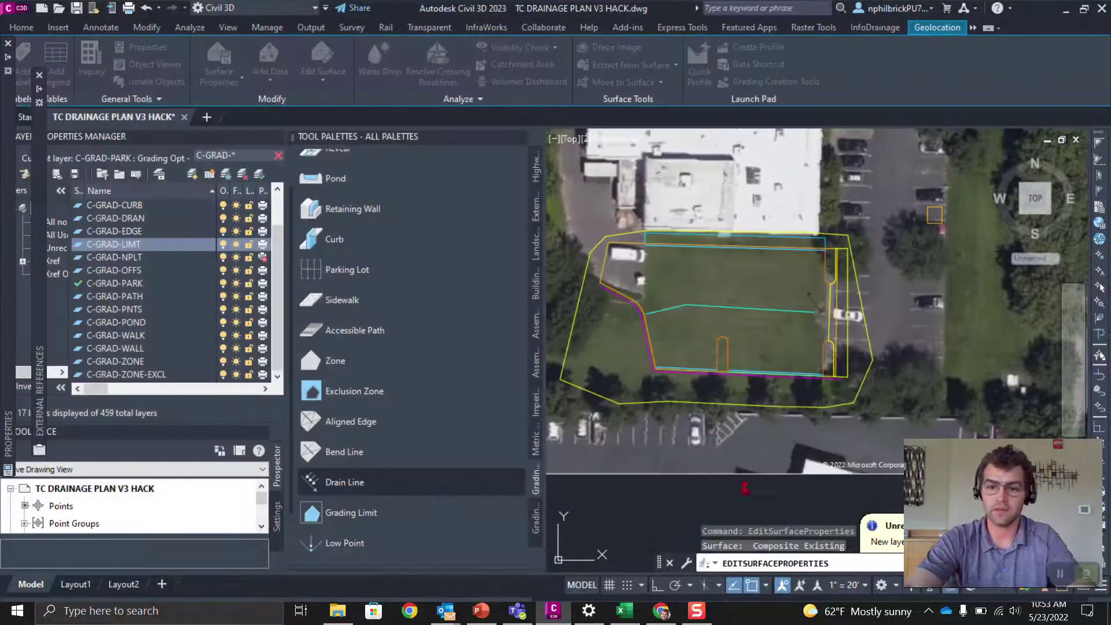
Isolate the C-GRAD-LIMT layer so only the grading limit boundary is displayed.
mouse_move(661, 239)
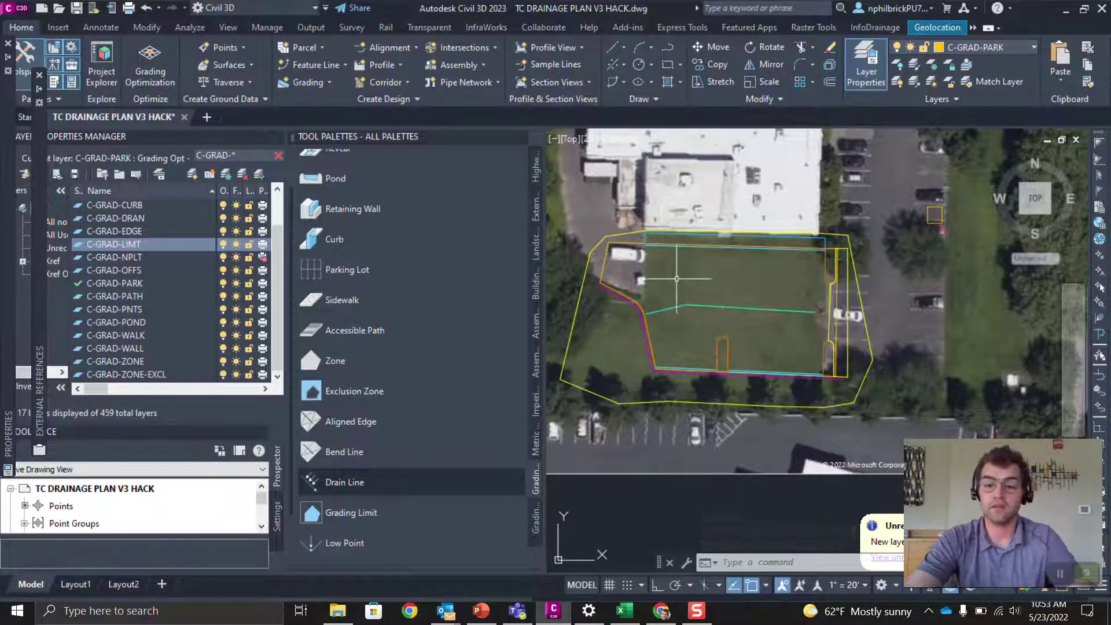
mouse_move(622, 315)
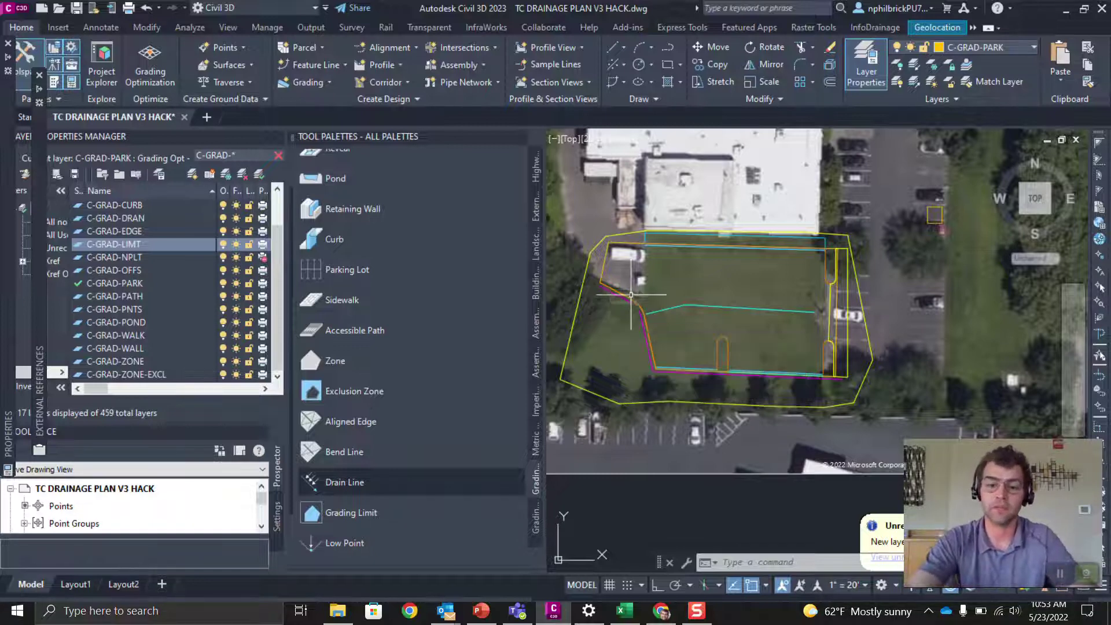
scroll(584, 289, "up", 2)
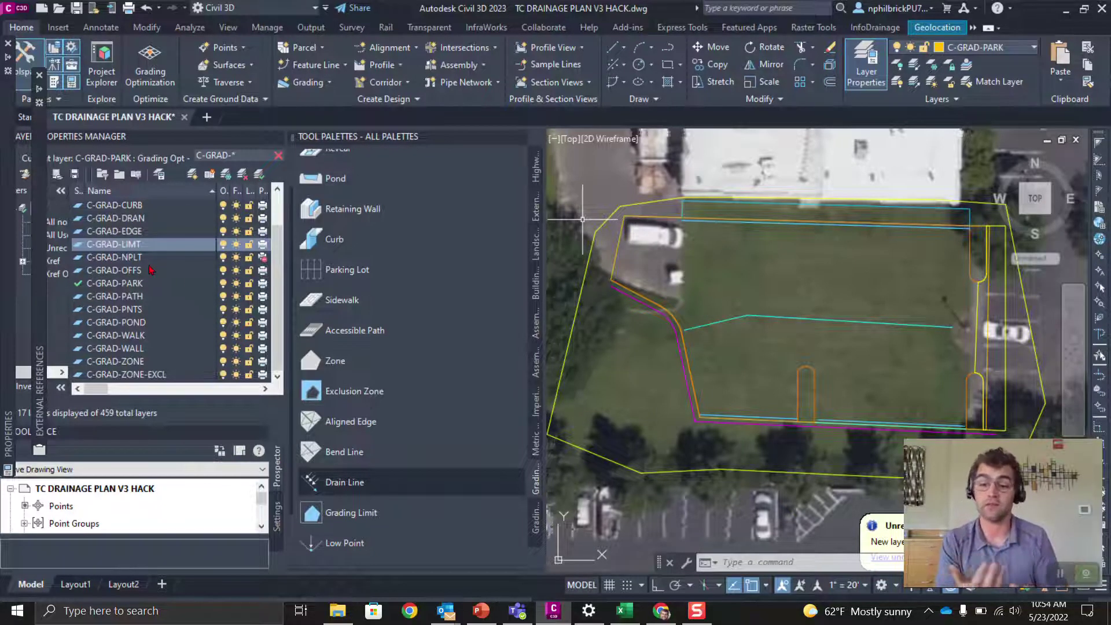
right_click(123, 244)
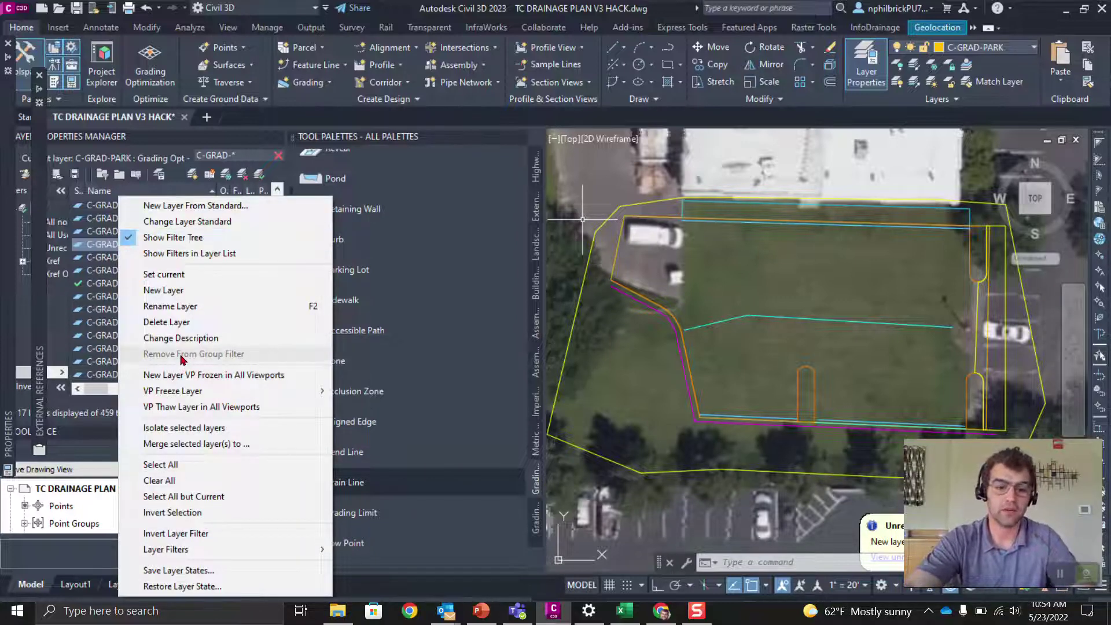
left_click(183, 428)
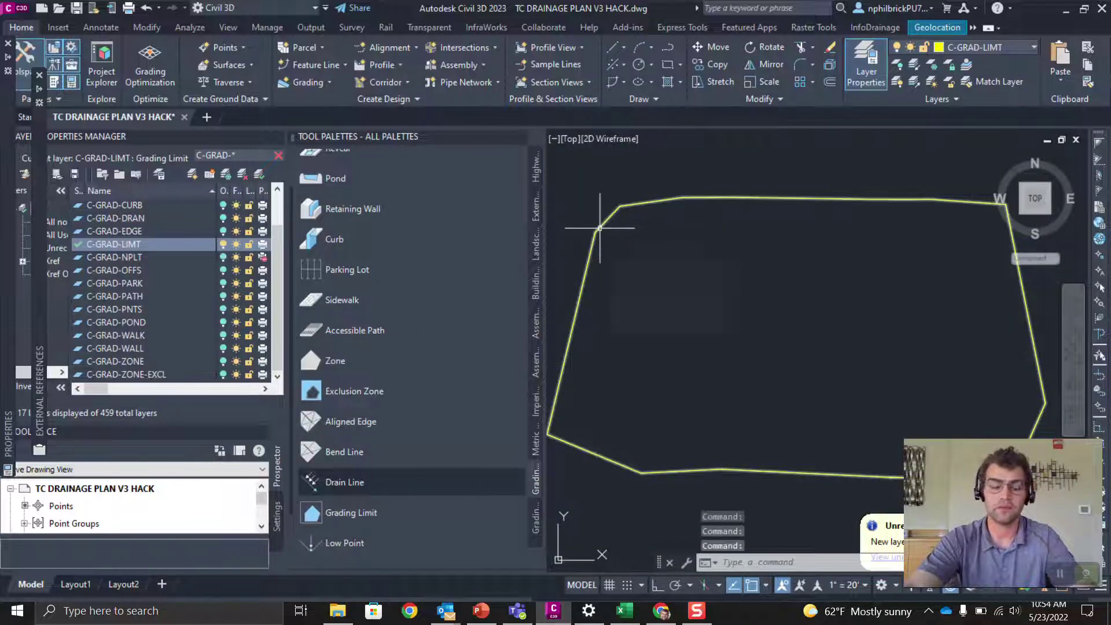
Define the isolated boundary polyline as a grading limit named GL and clear the selection.
mouse_move(599, 228)
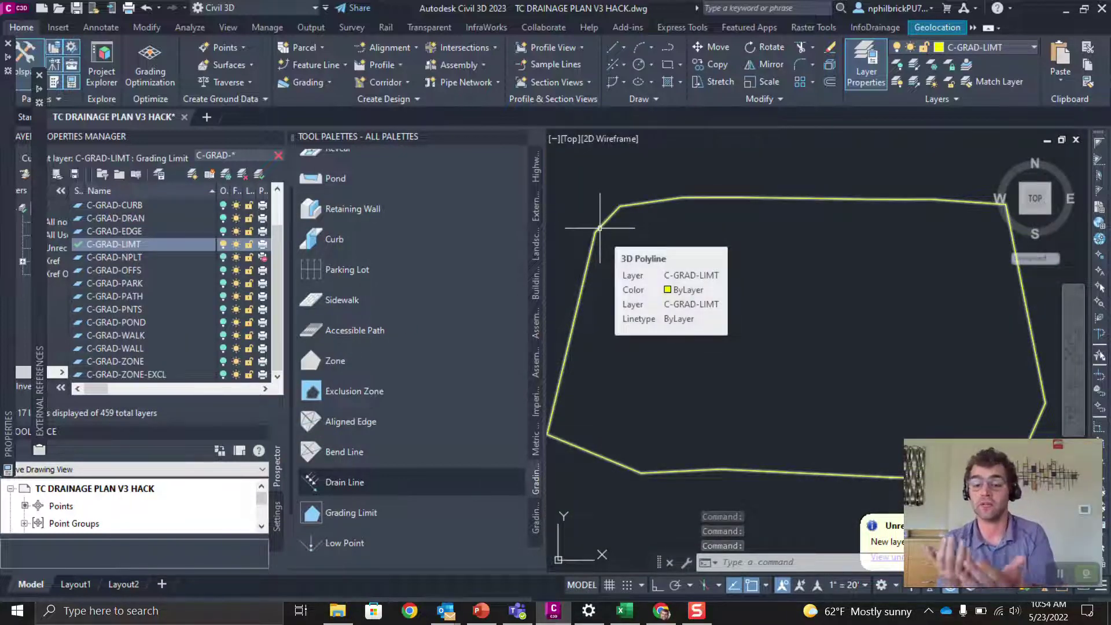
left_click(600, 228)
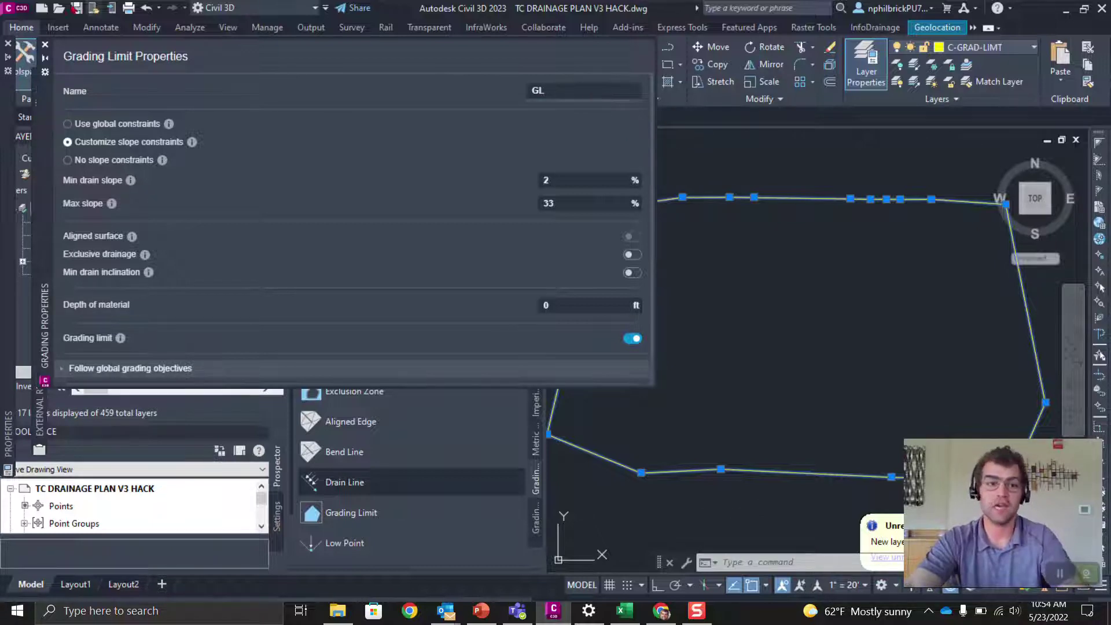
left_click(45, 44)
key("Escape")
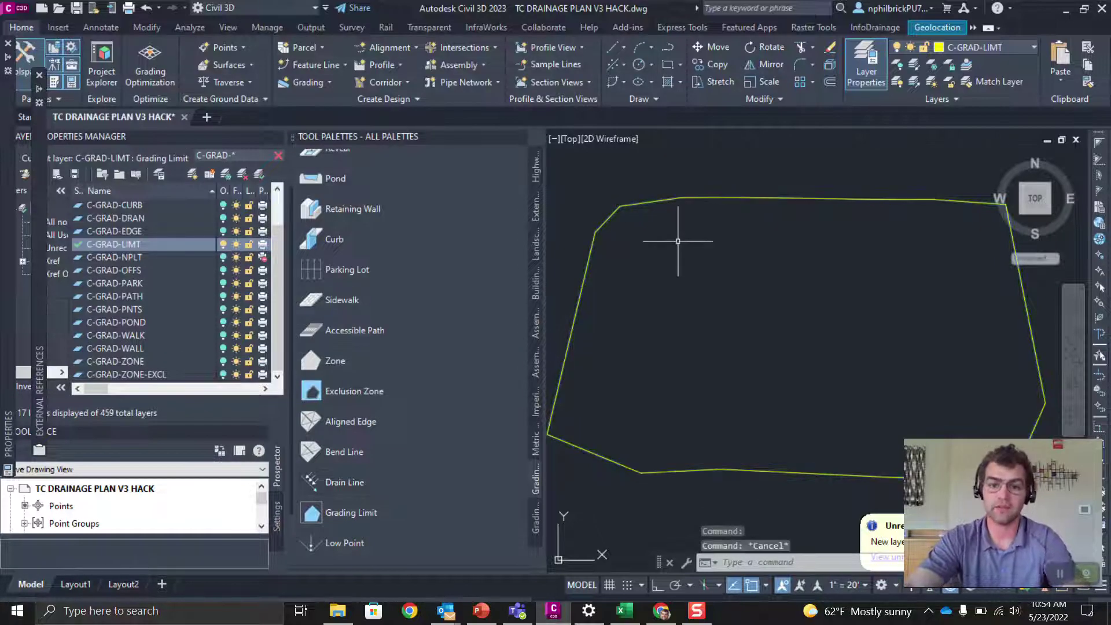
Turn all layers back on with LAYON and freeze C-GRAD-LIMT, with C-GRAD-DRAN made the current layer.
type("layon")
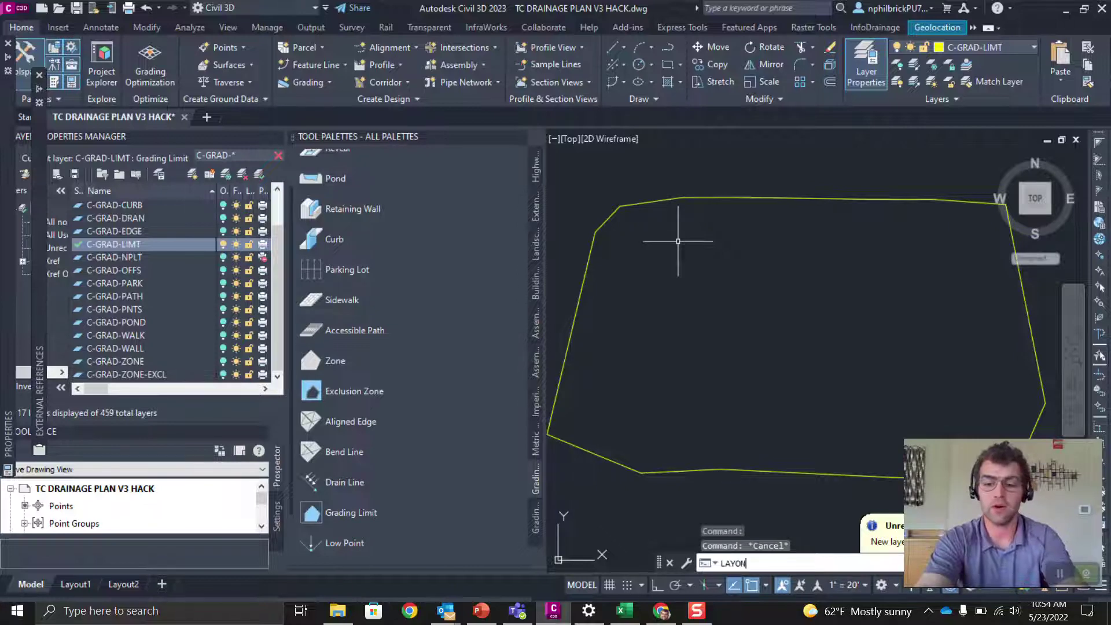
key("Return")
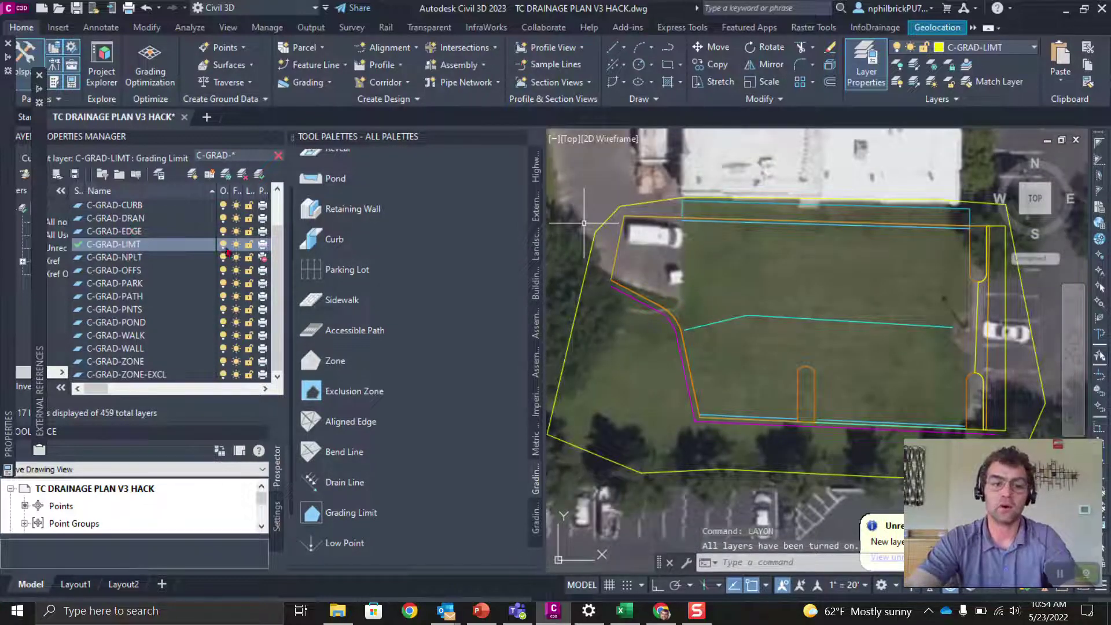
double_click(121, 219)
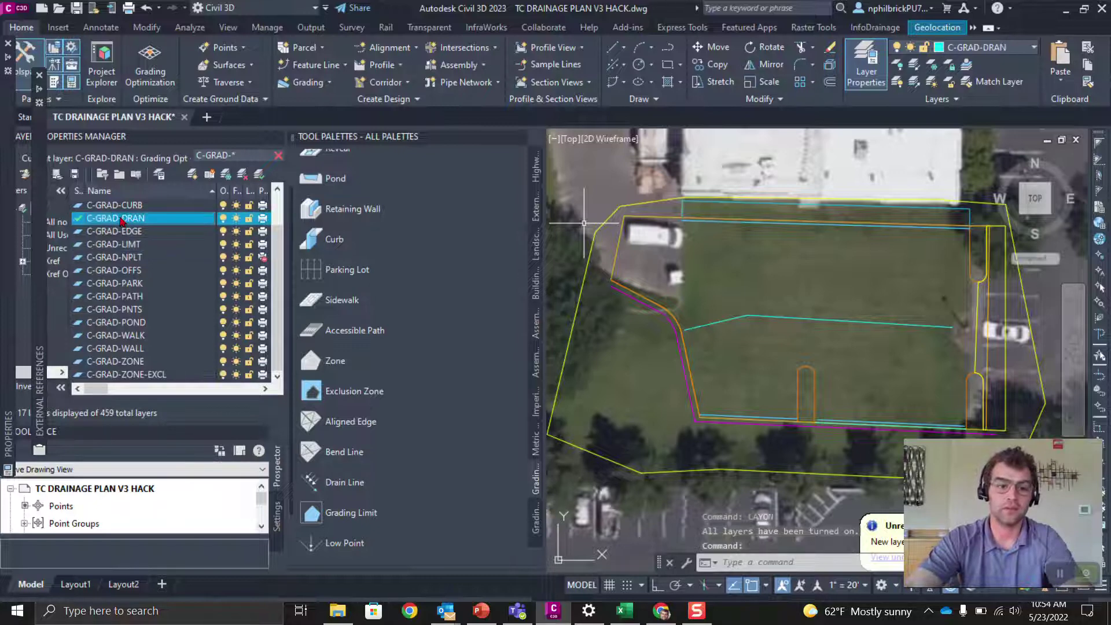
left_click(111, 245)
left_click(236, 245)
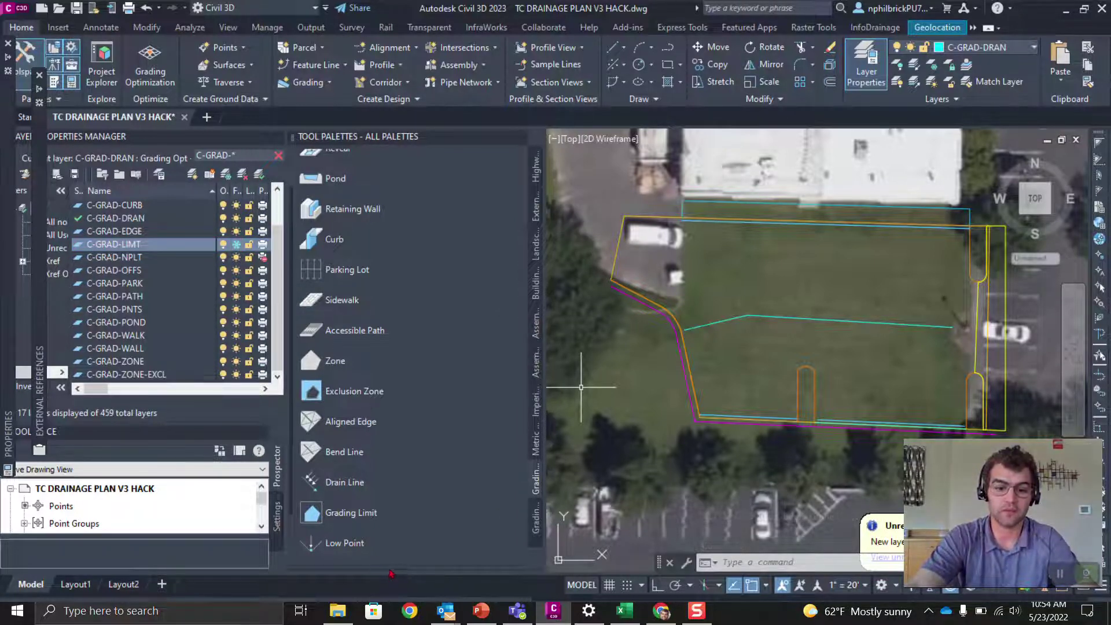
Bring the Grading Objects Browser into view below the tool palettes and isolate the C-GRAD-DRAN layer.
mouse_move(390, 573)
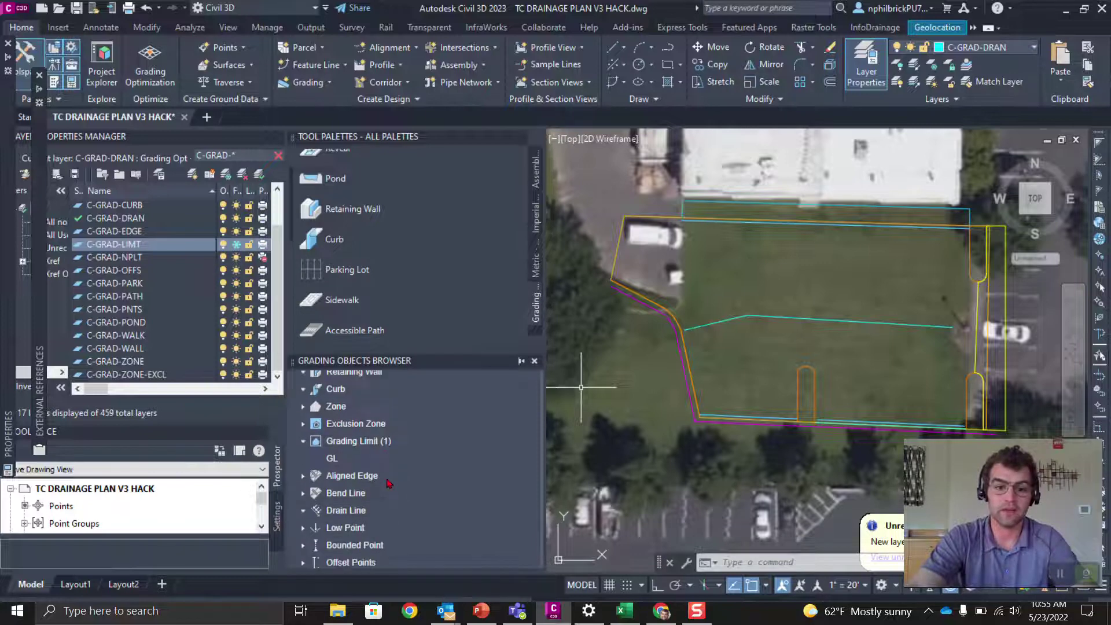
left_click(111, 219)
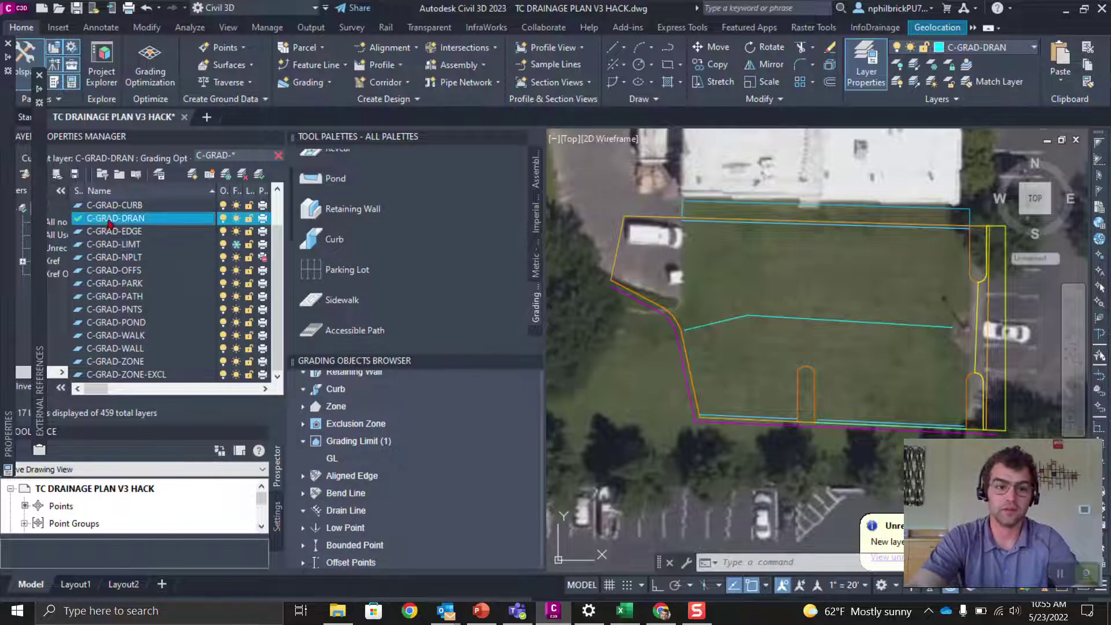
right_click(111, 219)
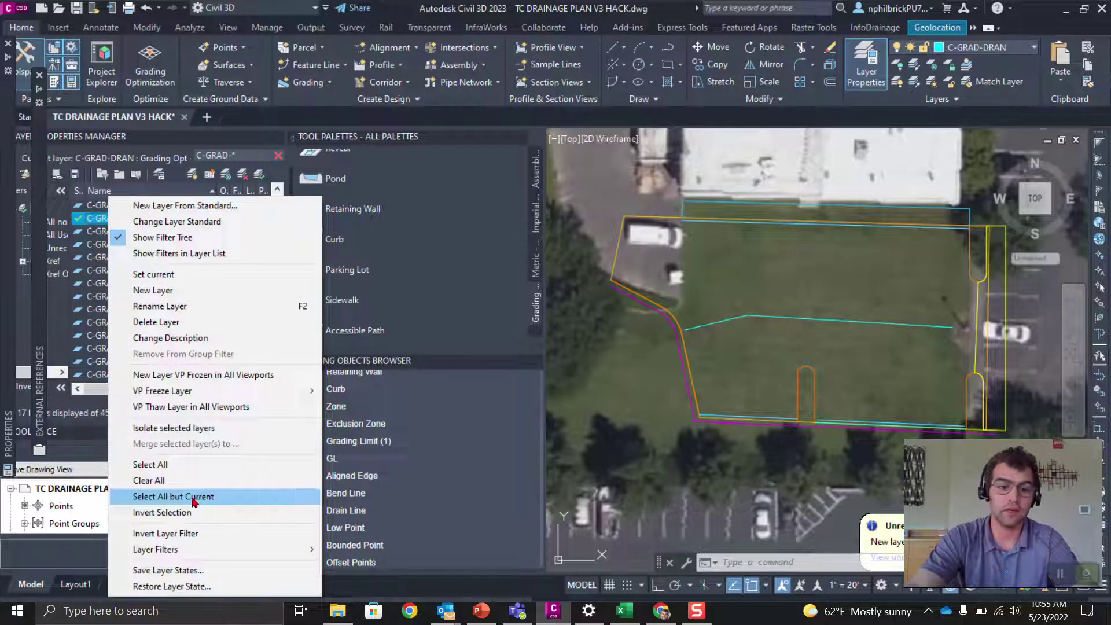
left_click(172, 429)
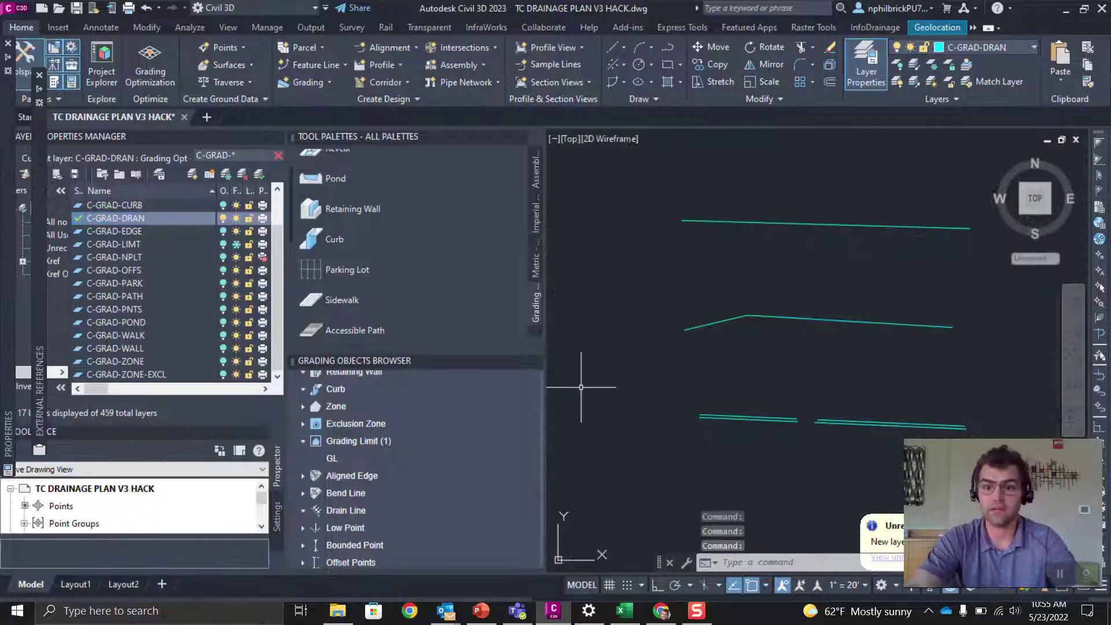
Define all six lines on the C-GRAD-DRAN layer as Drain Line grading objects and go to their shared name in the properties.
left_click(894, 422)
left_click(621, 219)
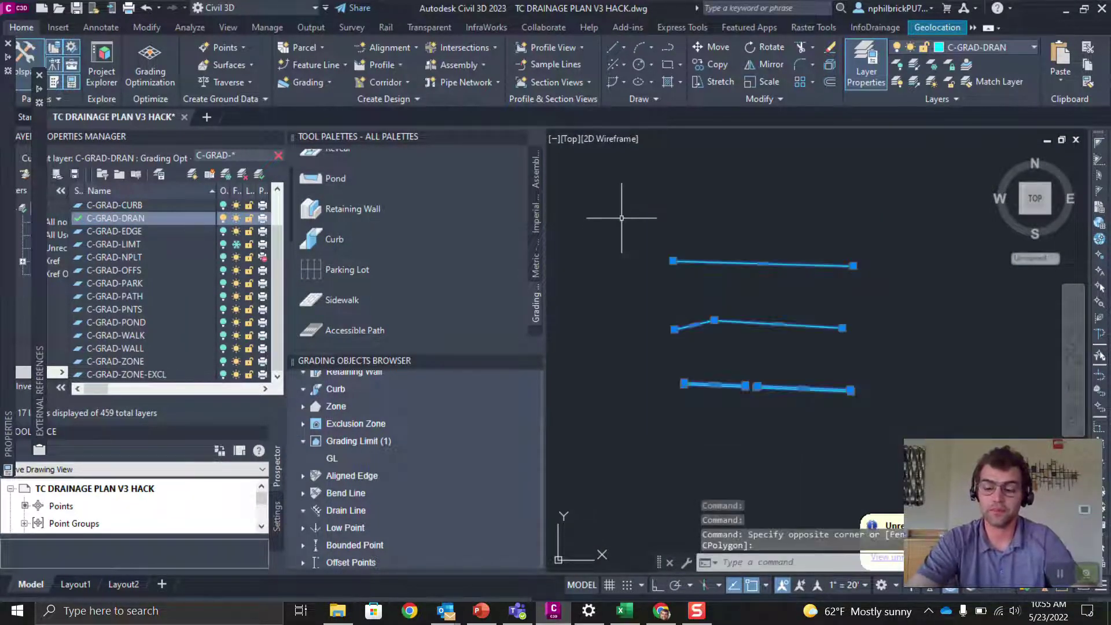
scroll(405, 231, "down", 5)
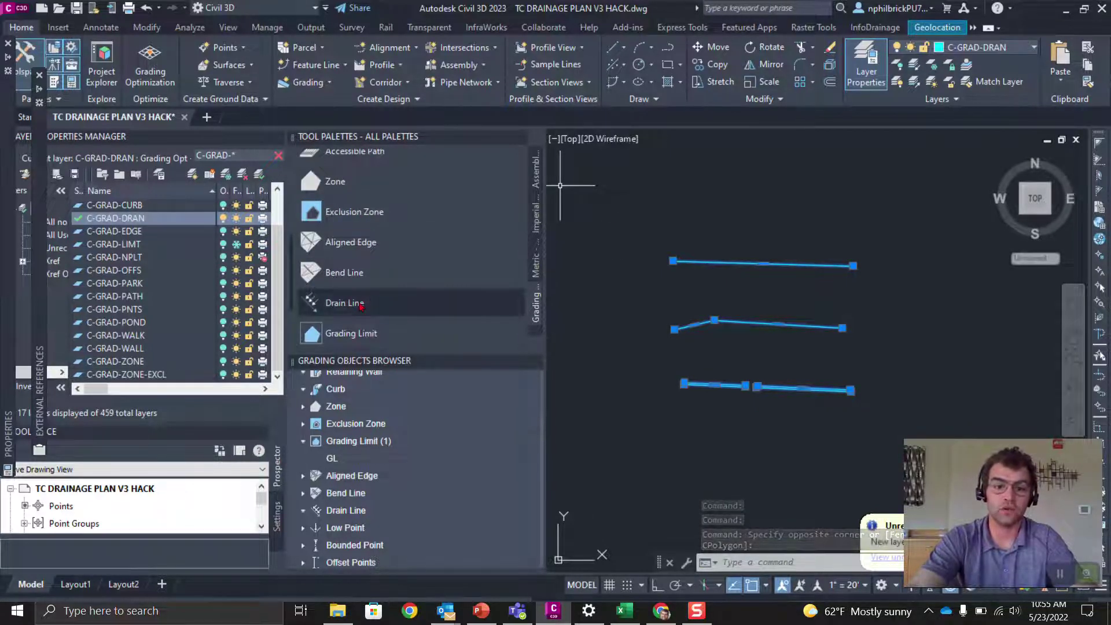
left_click(344, 303)
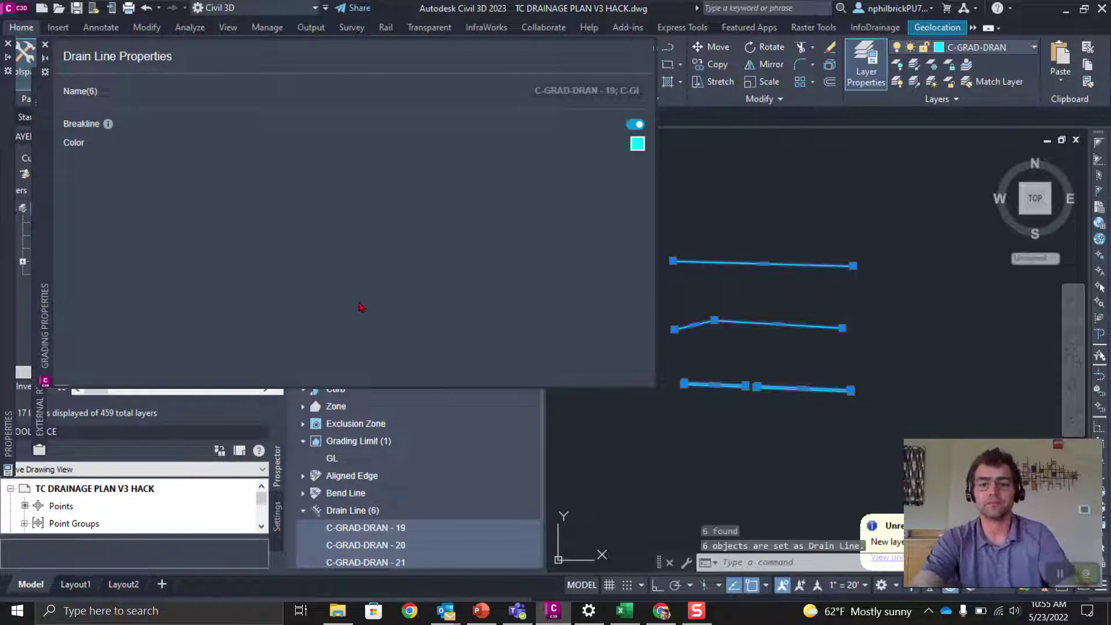
left_click(570, 92)
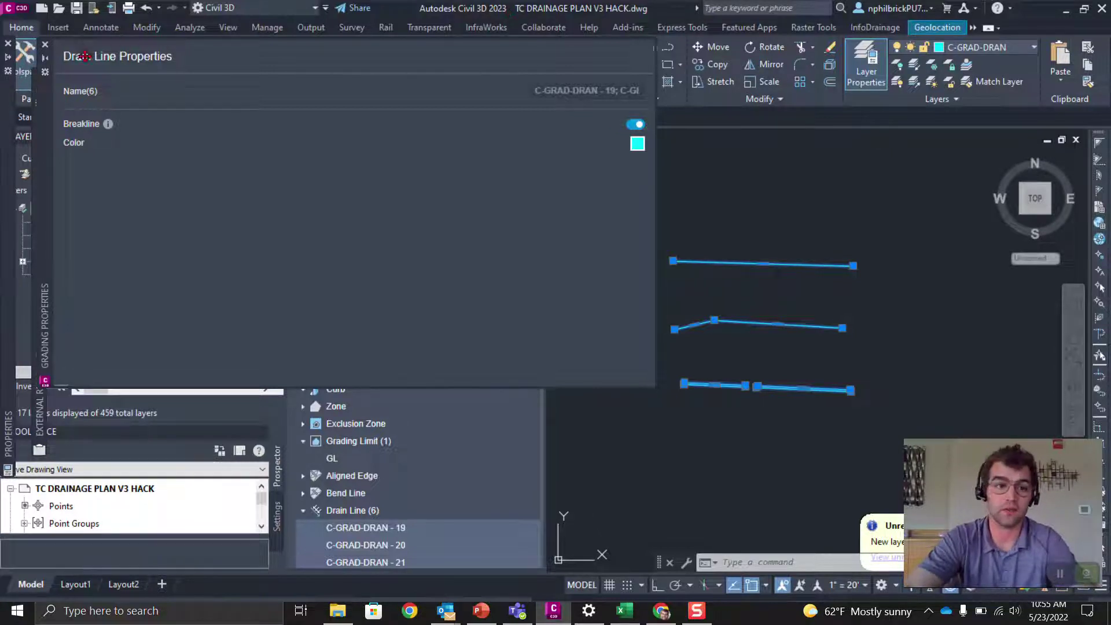
Enlarge the Grading Objects Browser to list every drain line and rename the southeast drain line C-GRAD-DRAN - 19 as DL SE.
left_click(49, 46)
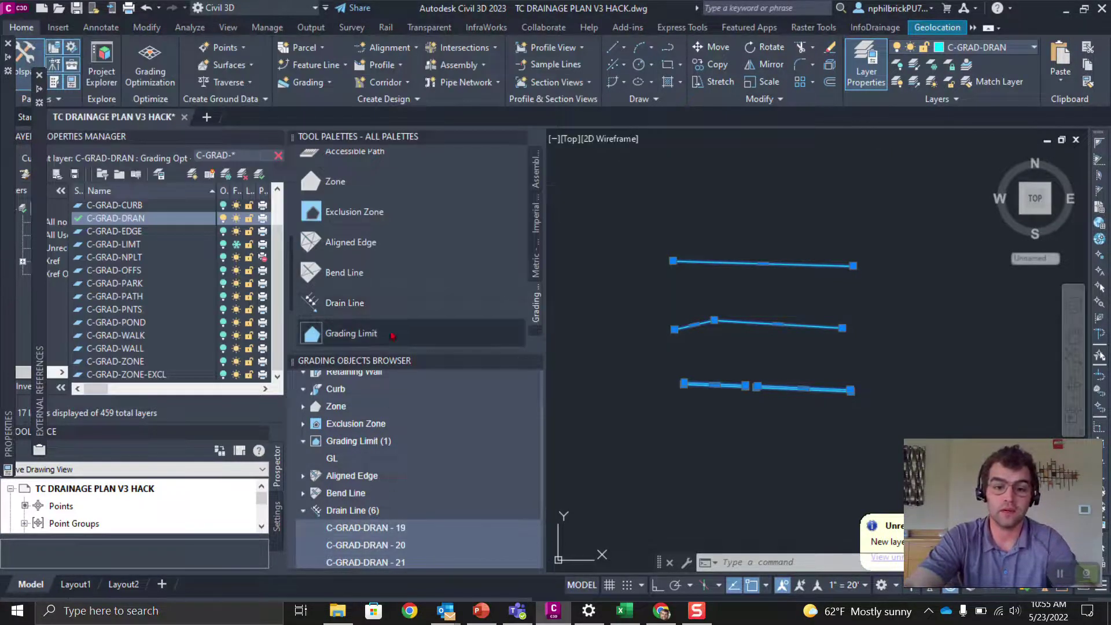
left_click_drag(396, 354, 395, 244)
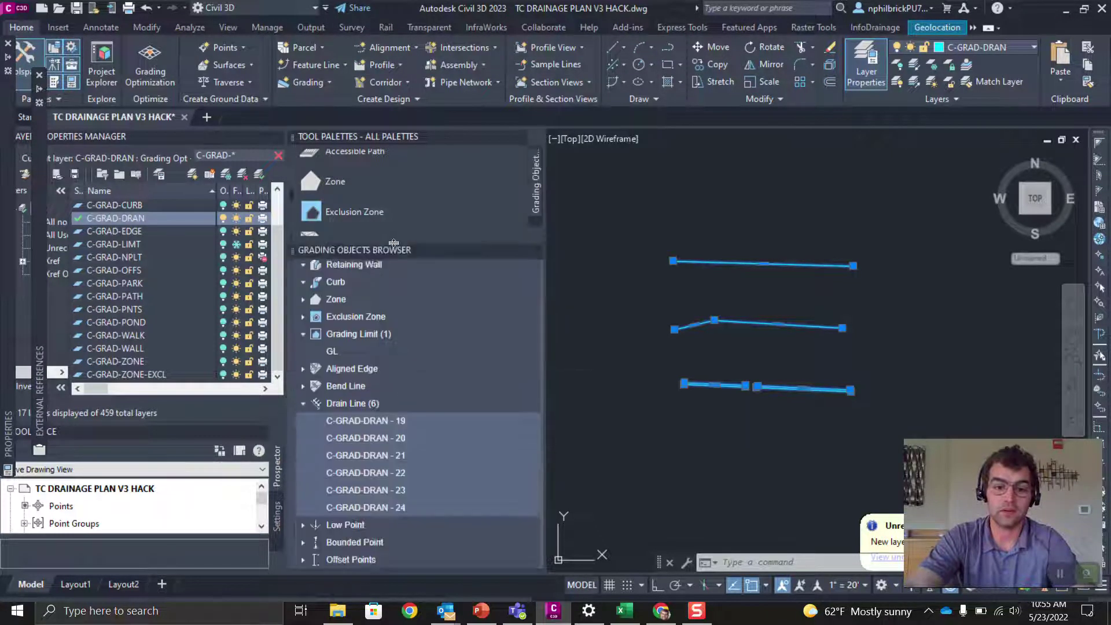
left_click(382, 456)
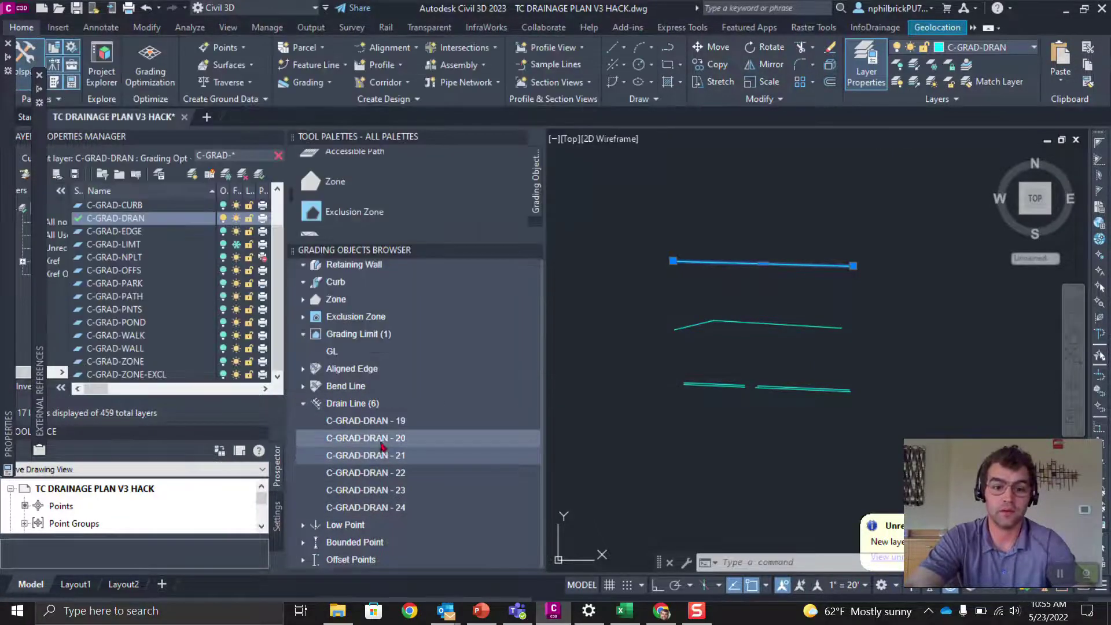
left_click(366, 421)
left_click(532, 90)
type("DL SE")
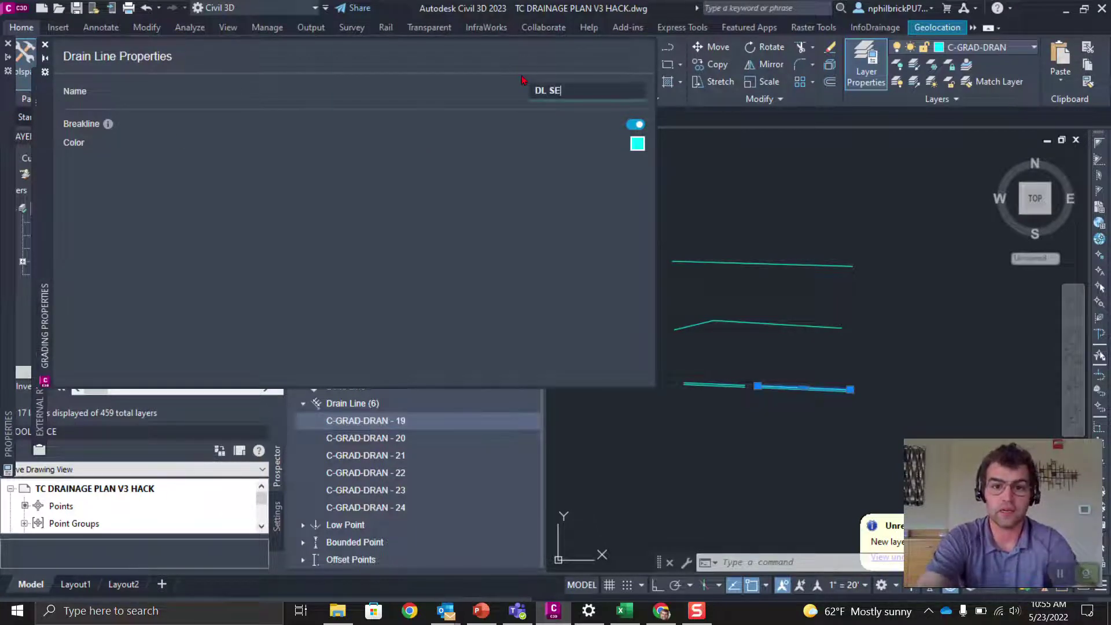
key("Return")
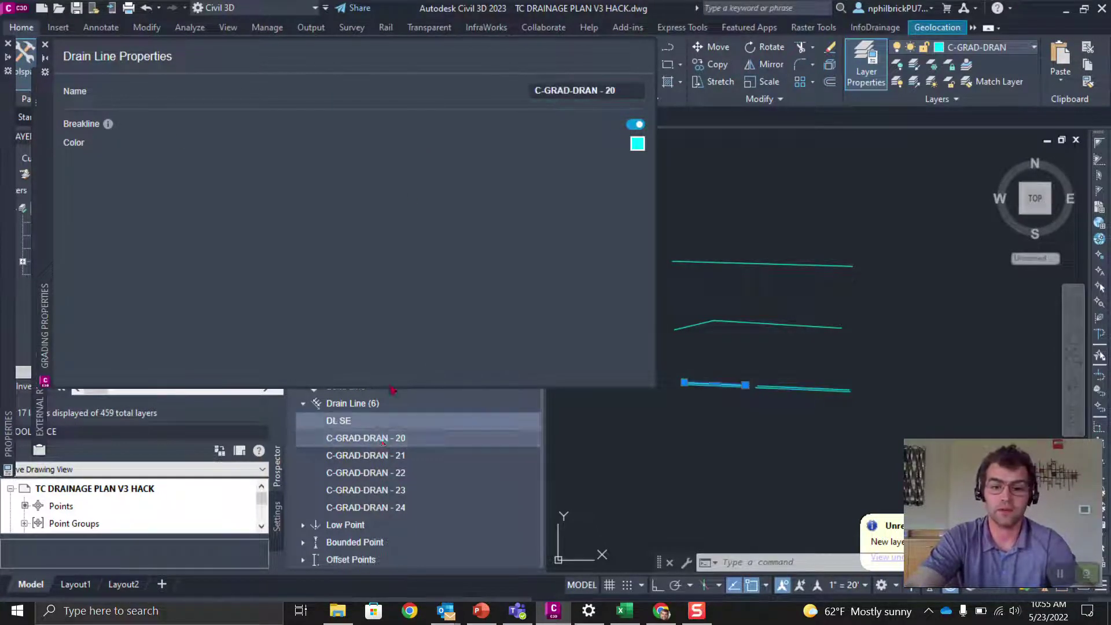
Rename the southwest drain line C-GRAD-DRAN - 20 as DL SW.
left_click(376, 86)
type("D")
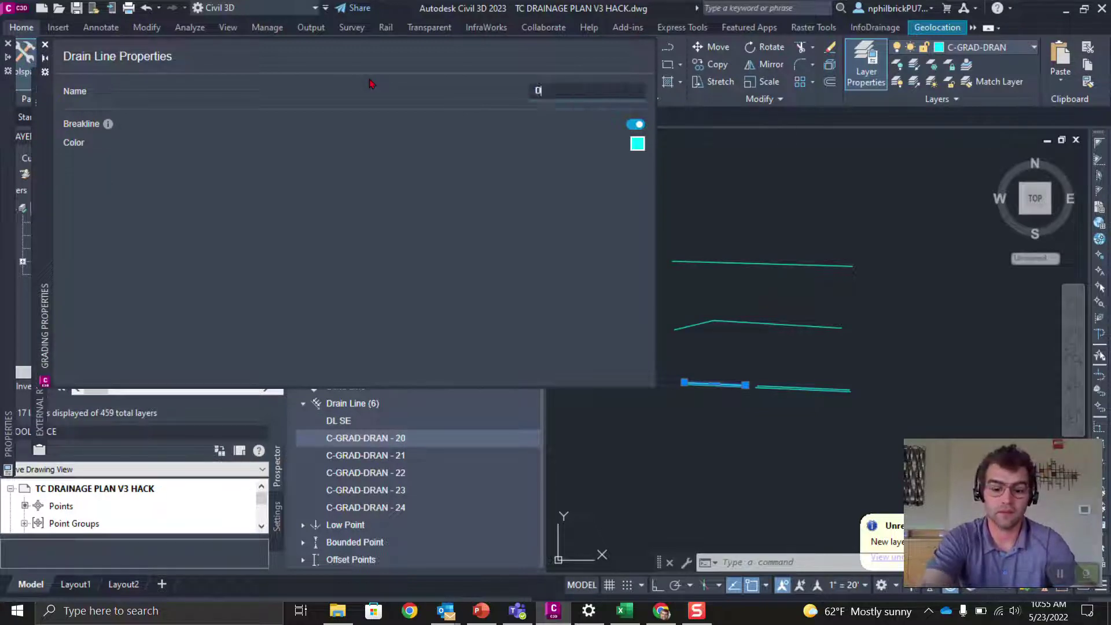
type("L SW")
key("Return")
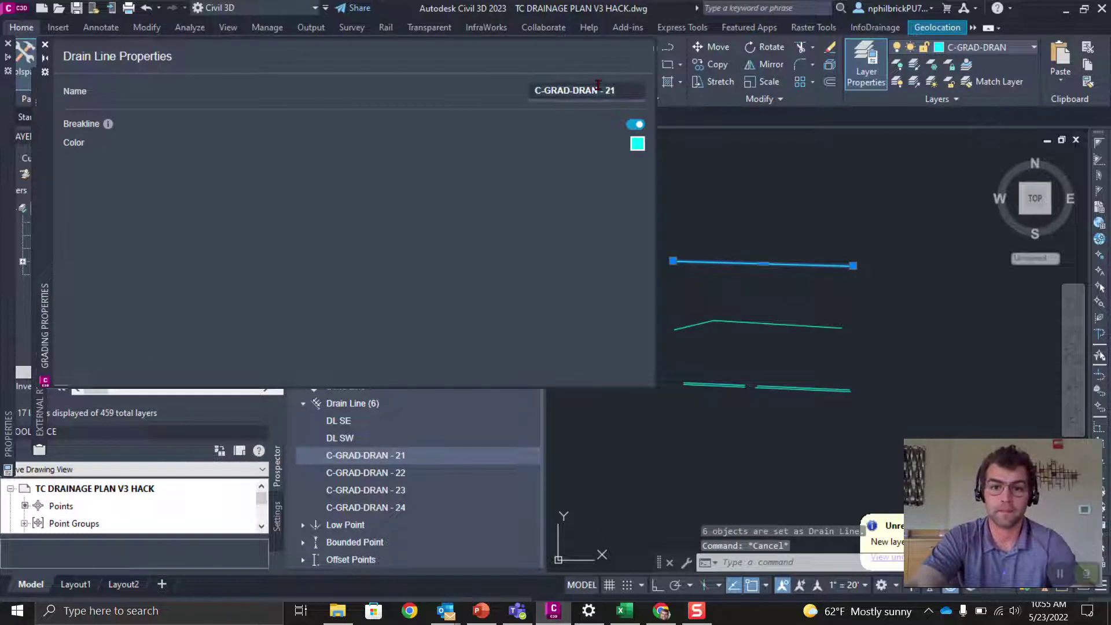
left_click(602, 88)
type("DL S")
key("Escape")
left_click(444, 473)
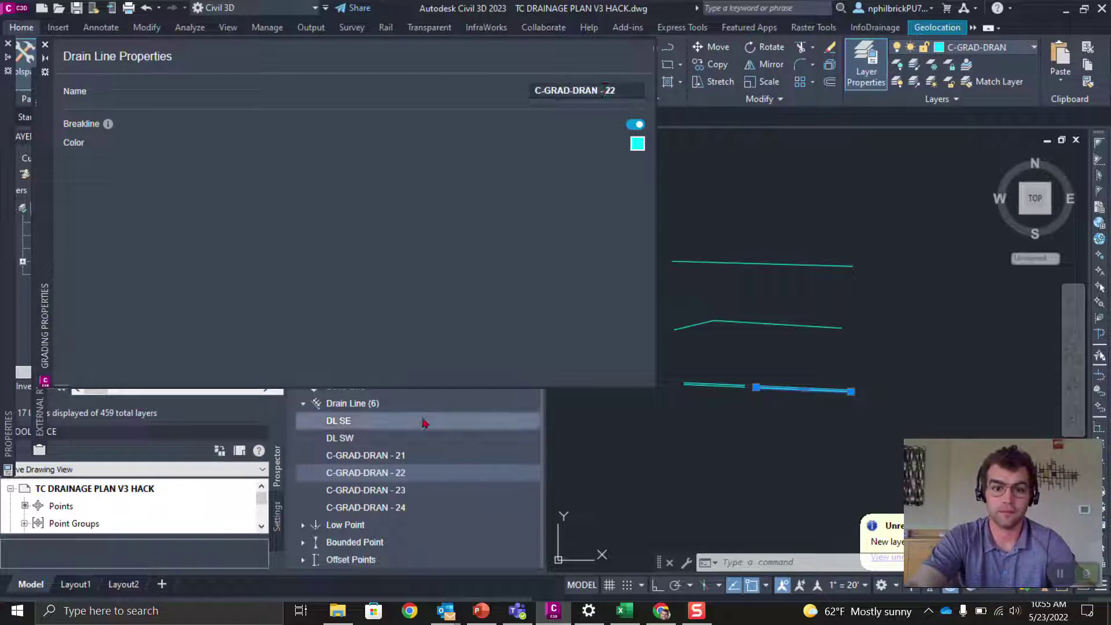
Select the northern drain line in the Grading Objects Browser and rename it as DL N.
left_click(397, 456)
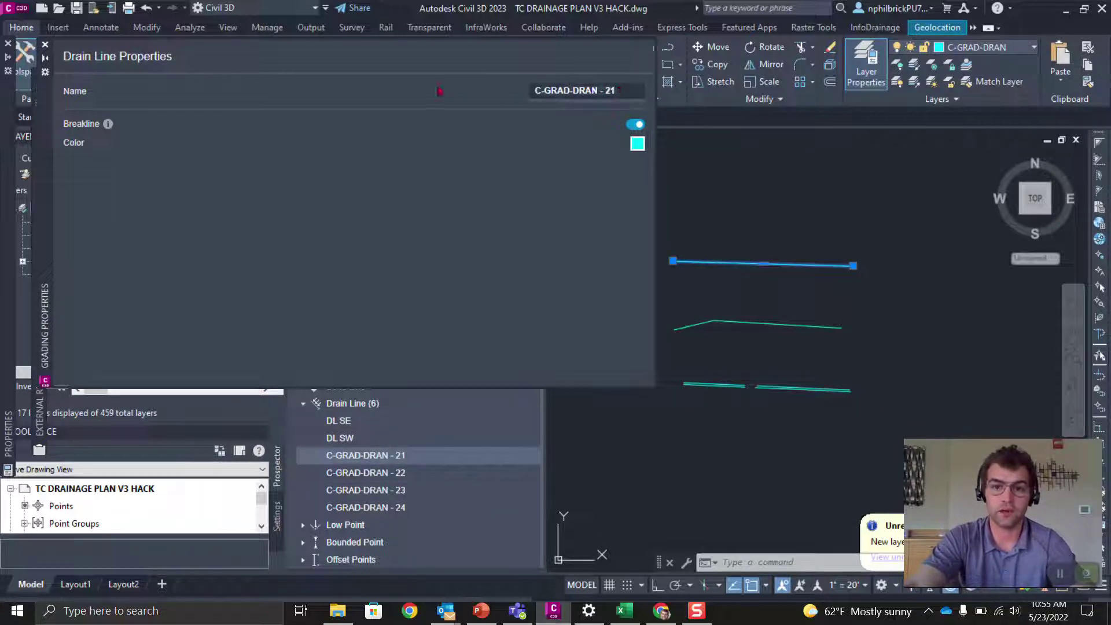
type("DL N")
key("Return")
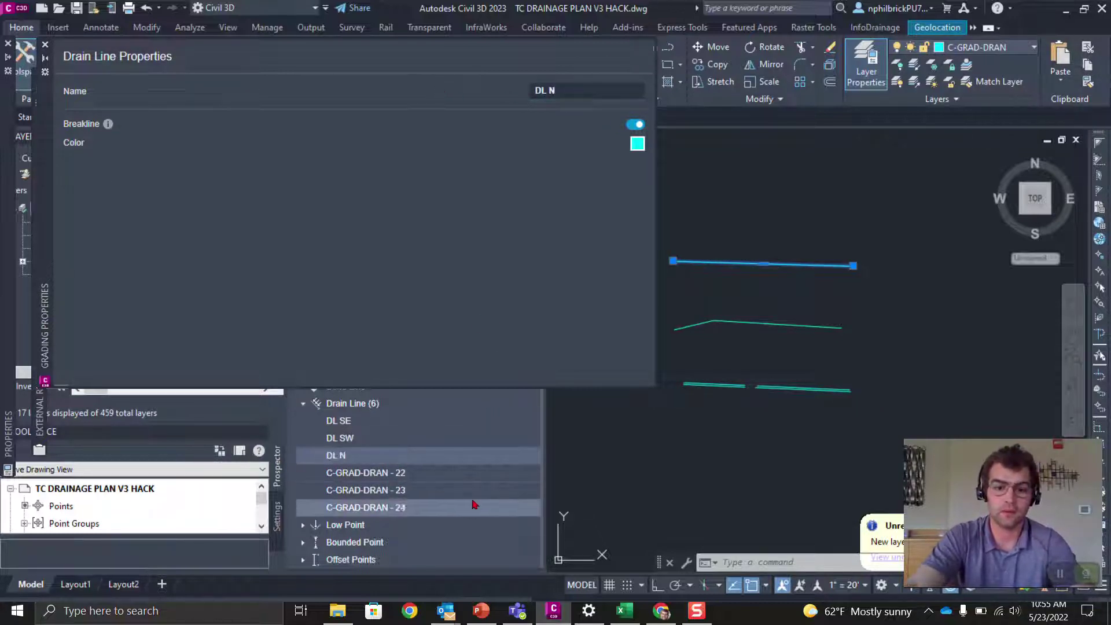
Rename the second southeast drain line, C-GRAD-DRAN - 22, as DL SE OPT 2 and clear the selection.
left_click(452, 478)
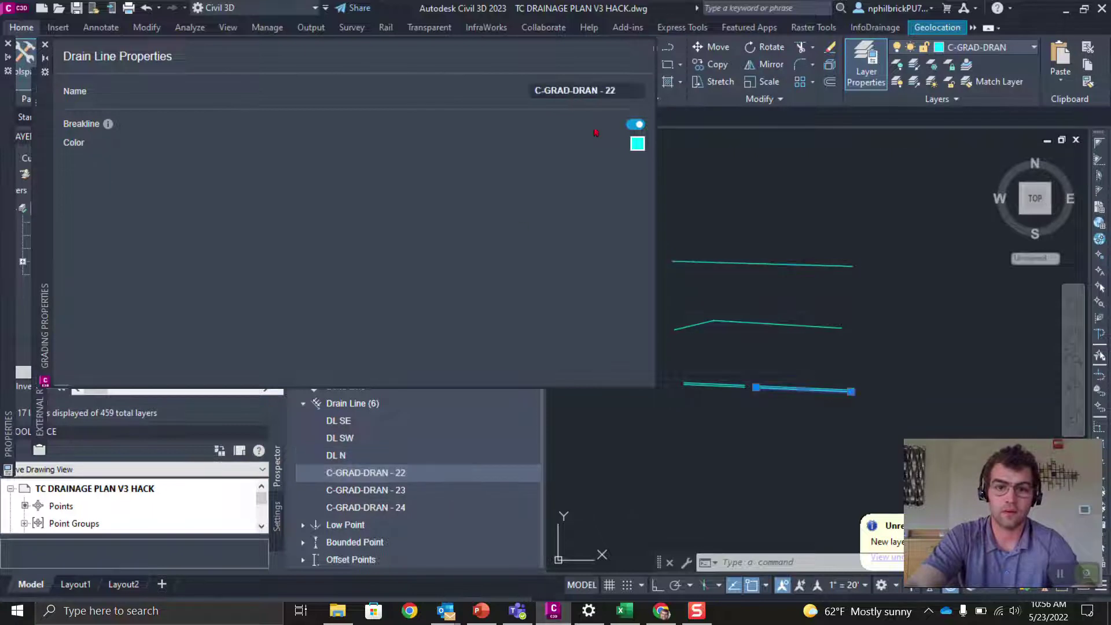
left_click(618, 89)
key("BackSpace")
type("DL SE")
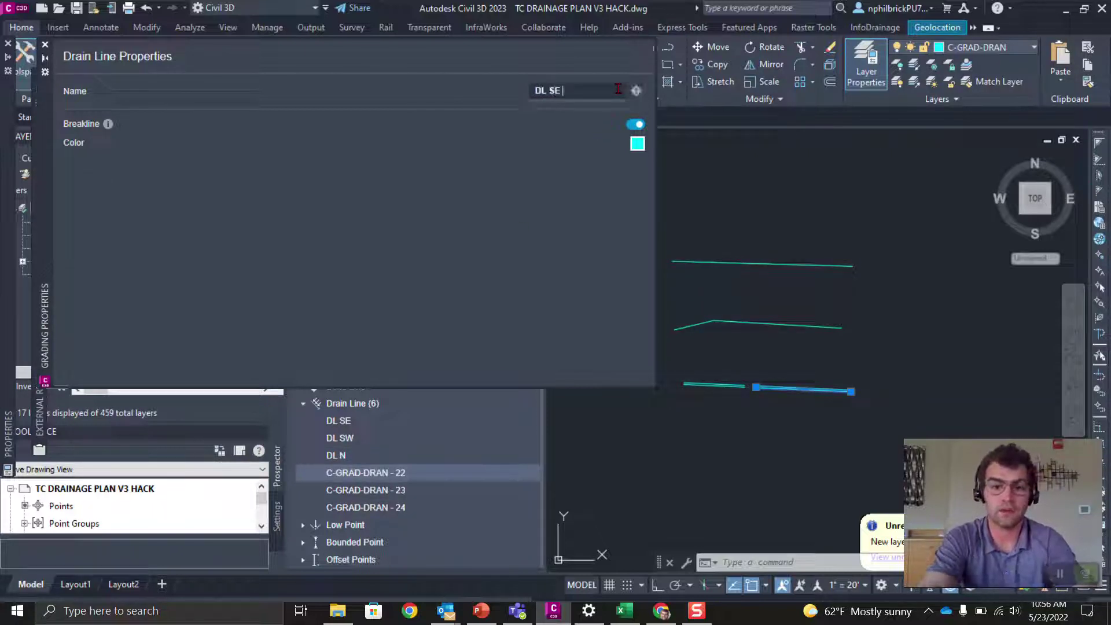
type(" 0PT 2")
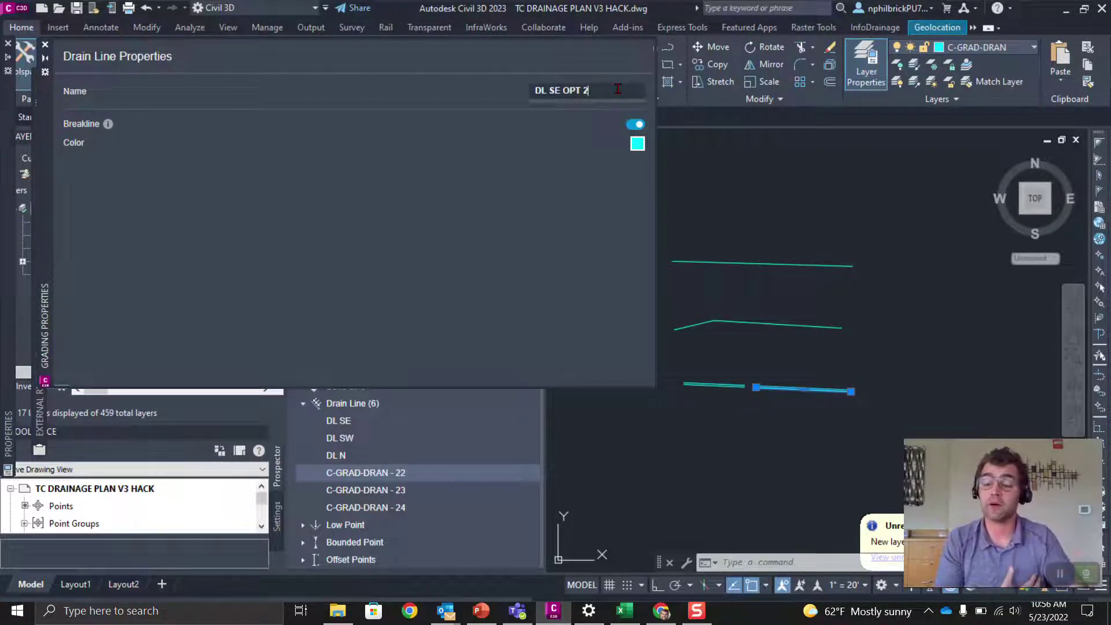
key("Return")
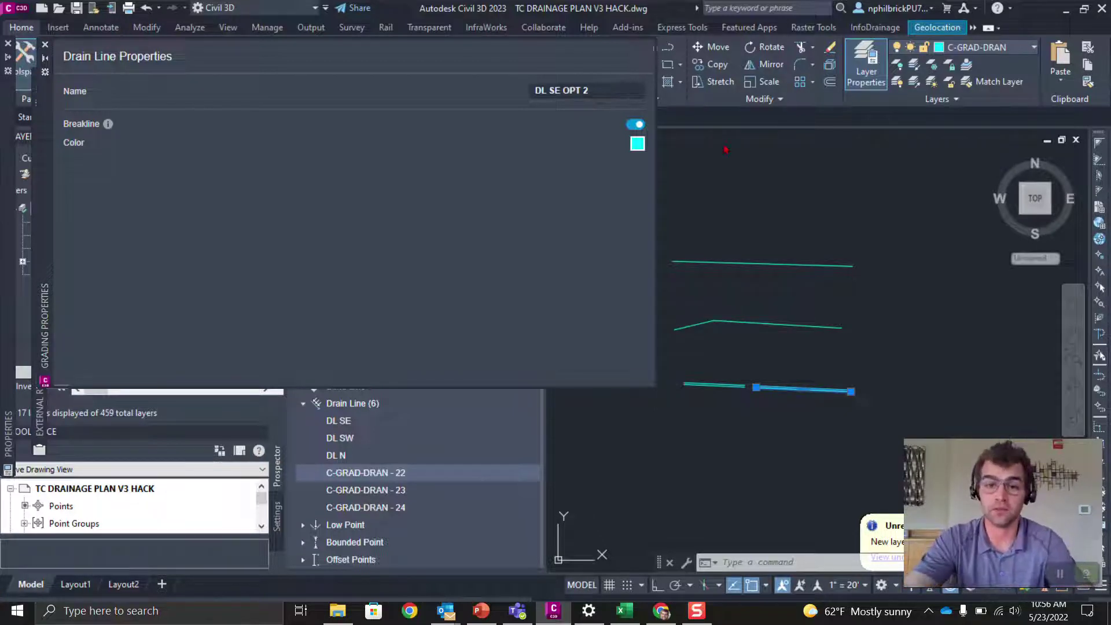
key("Escape")
key("Escape")
Rename the bent drain line in the middle of the site as DL MID.
left_click(380, 492)
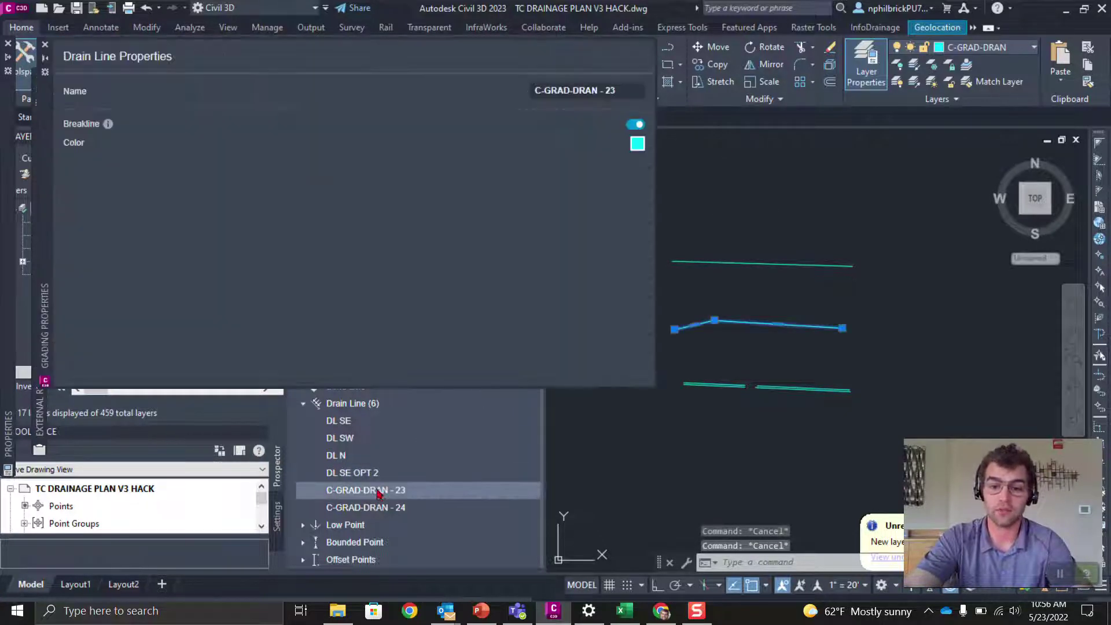
triple_click(602, 91)
key("BackSpace")
type("DL MID")
key("Return")
Rename the last unnamed drain line, the second one in the southwest, as DL SE OPT 2.
left_click(340, 508)
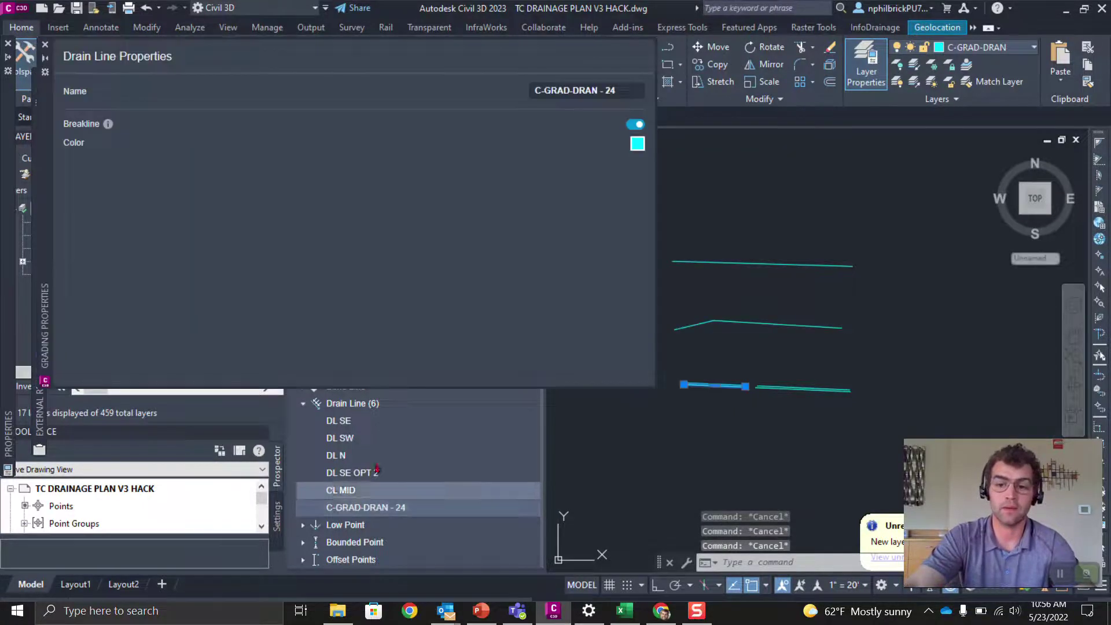
triple_click(630, 87)
key("BackSpace")
type("DL SE OPT 2")
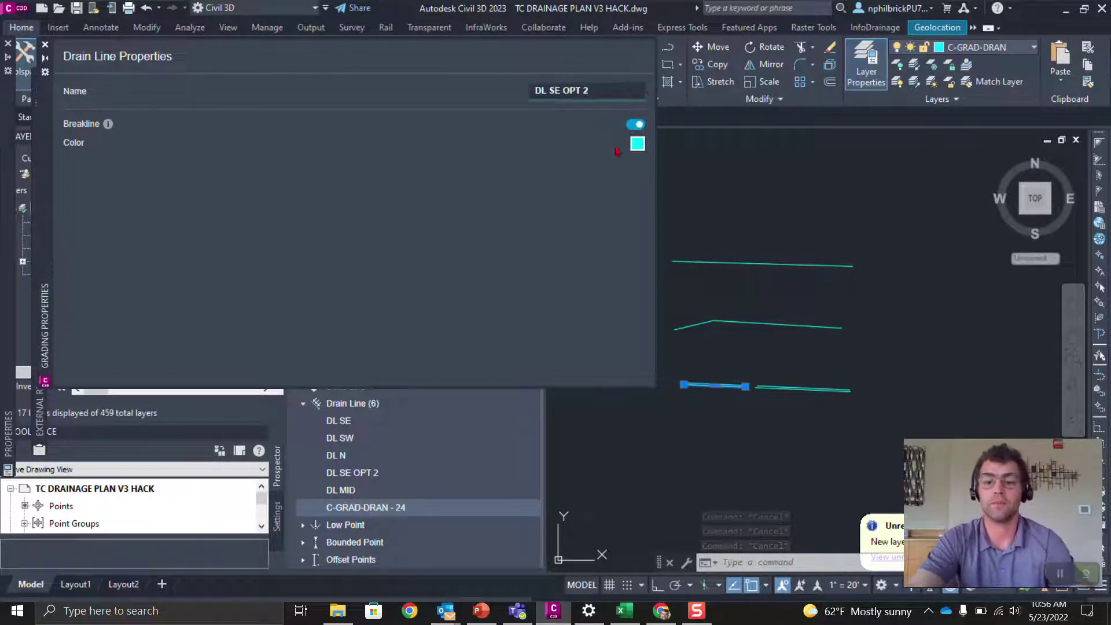
key("Return")
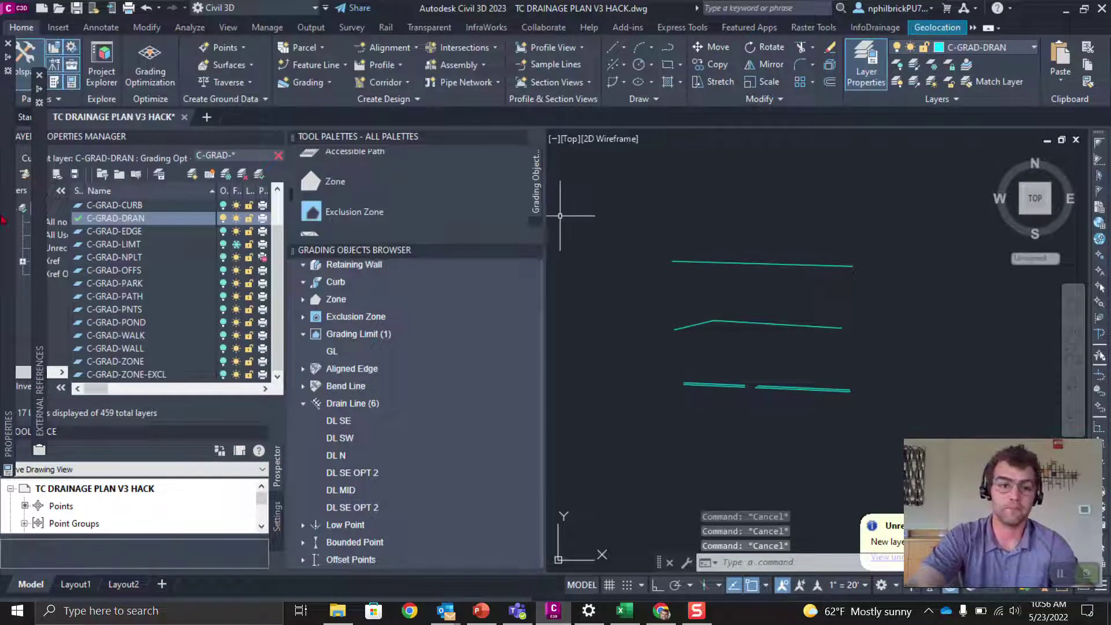
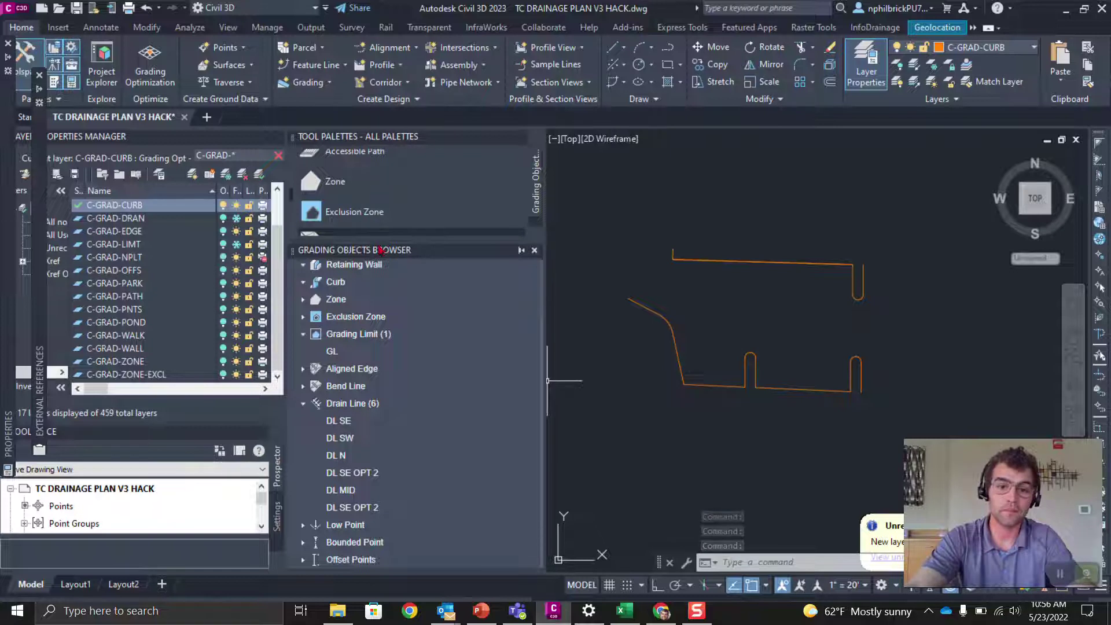
Define all seven lines on the C-GRAD-CURB layer as Curb grading objects and clear the selection.
left_click_drag(369, 334, 370, 344)
scroll(371, 287, "up", 5)
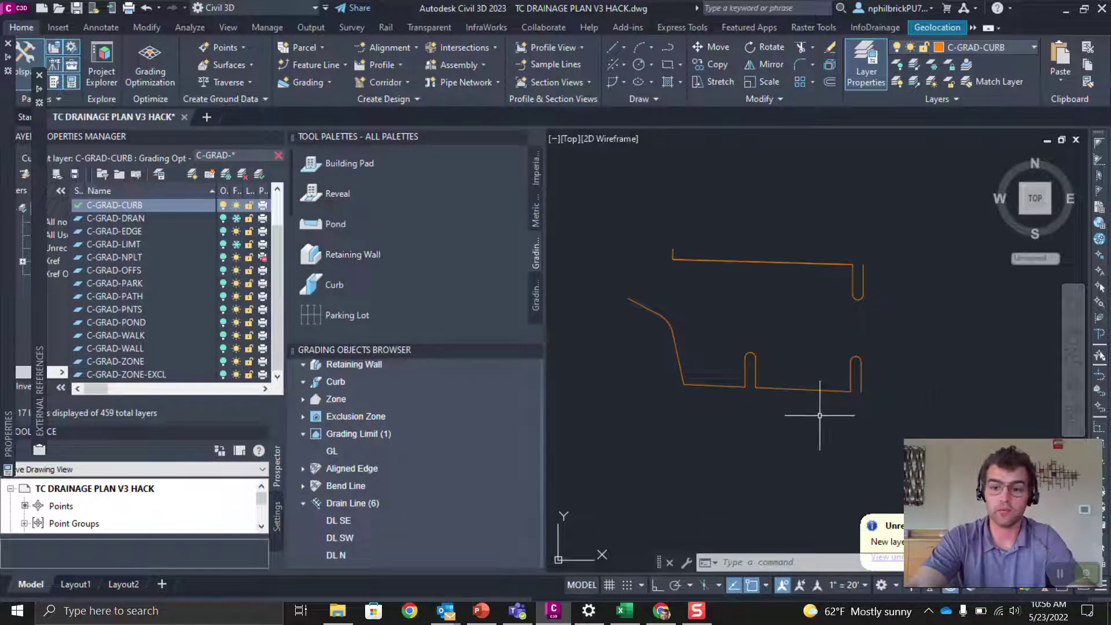
left_click(334, 285)
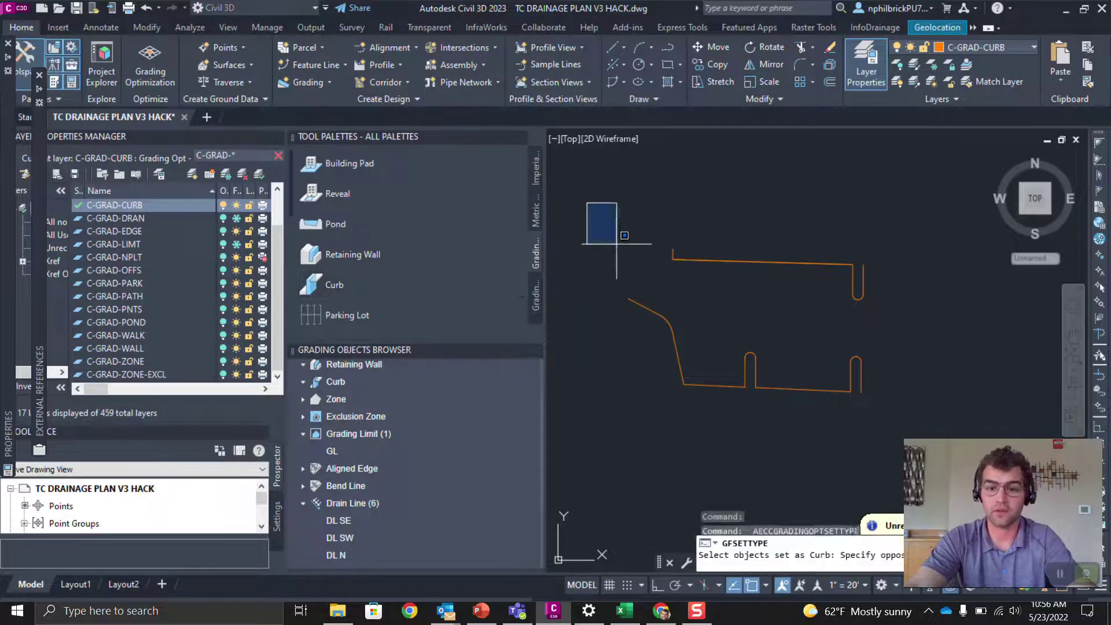
left_click(941, 425)
key("Return")
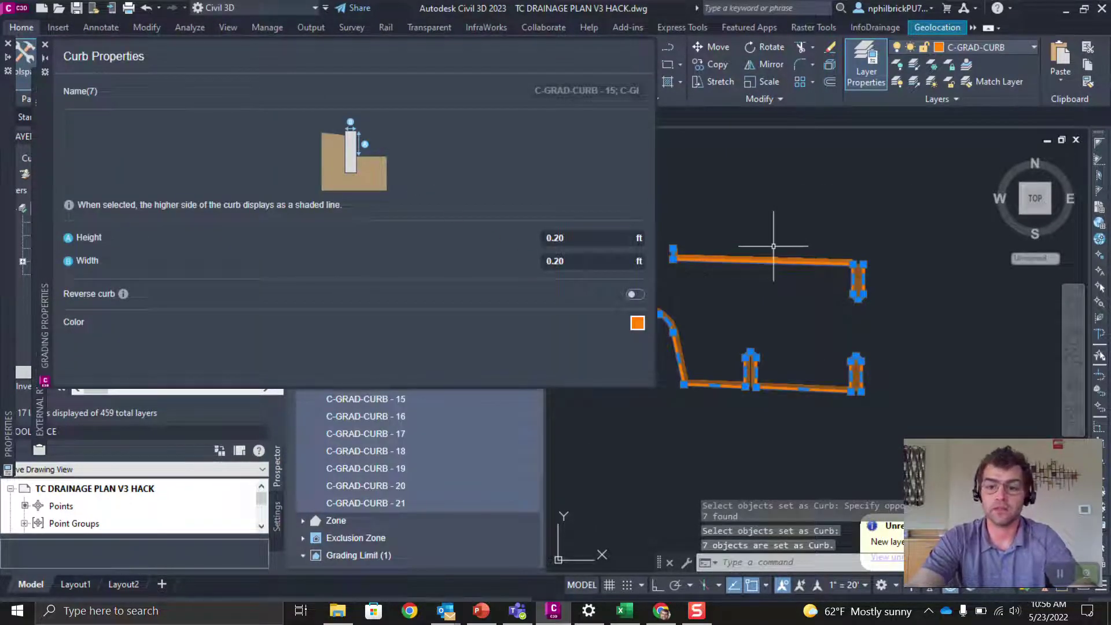
scroll(770, 244, "up", 3)
scroll(789, 278, "down", 4)
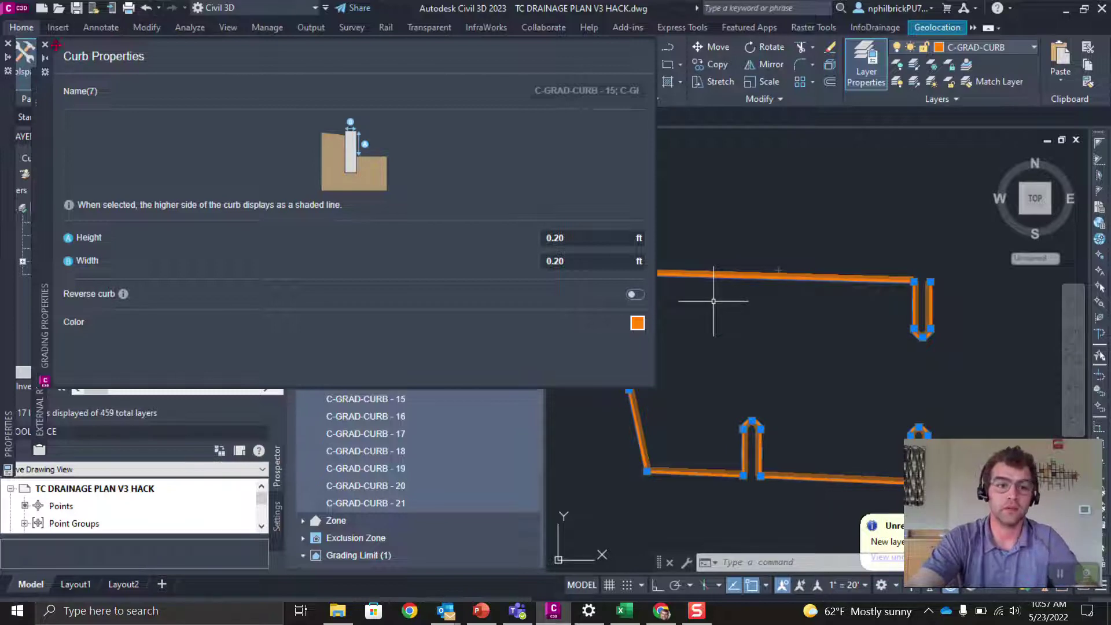
key("Return")
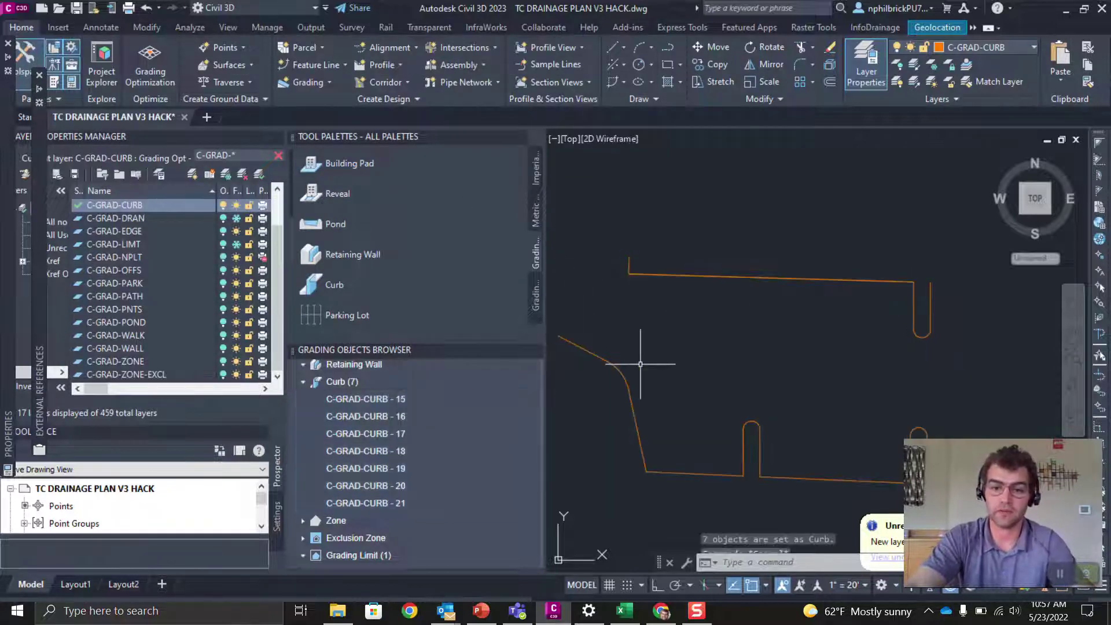
Rename the long northern curb as C N and clear the selection.
left_click(386, 401)
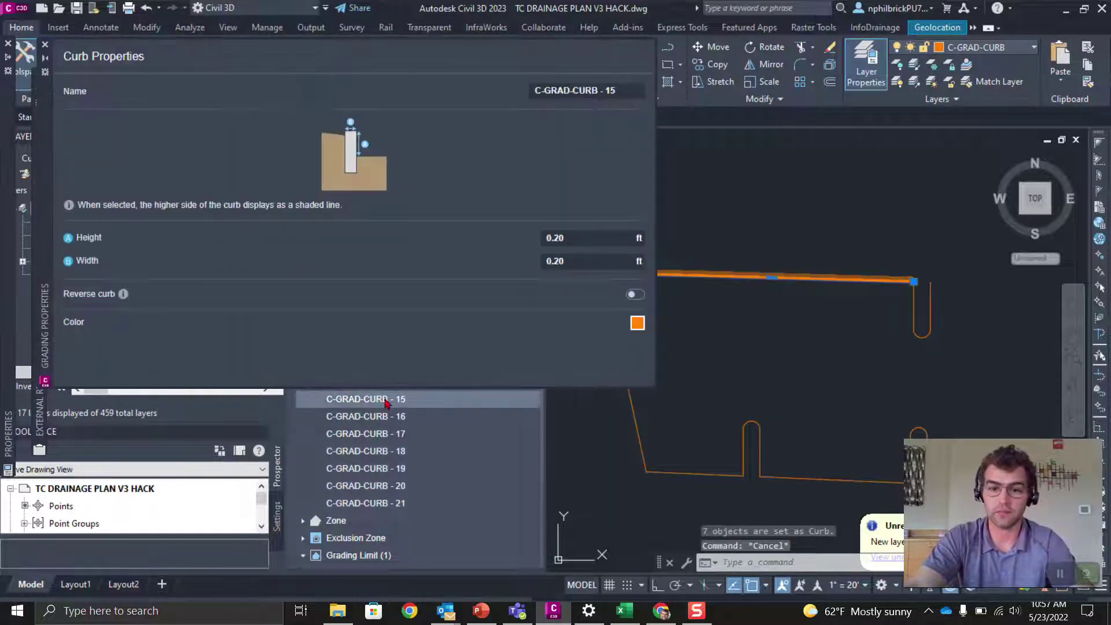
triple_click(612, 92)
type("C N")
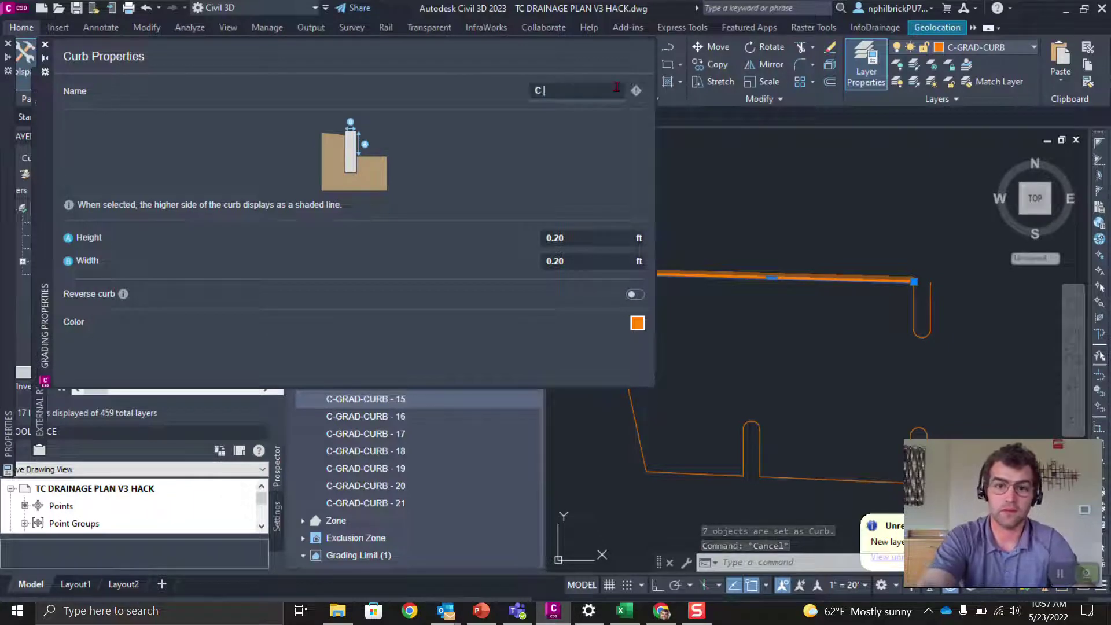
key("Escape")
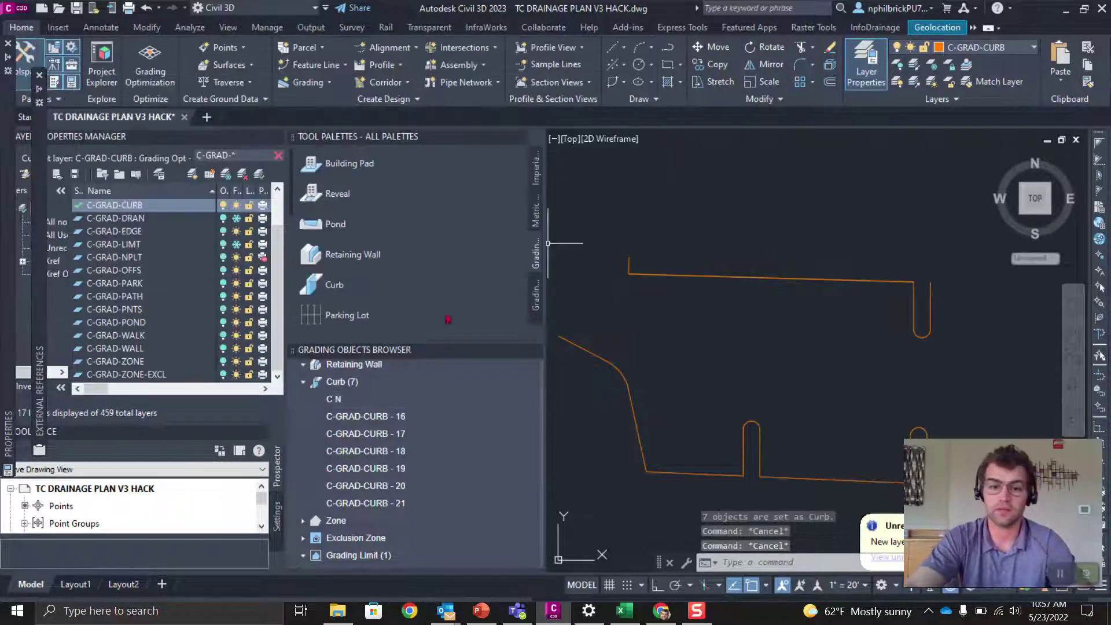
Rename the straight southeast curb between the two southern islands as C SE and clear the selection.
left_click(359, 416)
scroll(850, 323, "down", 2)
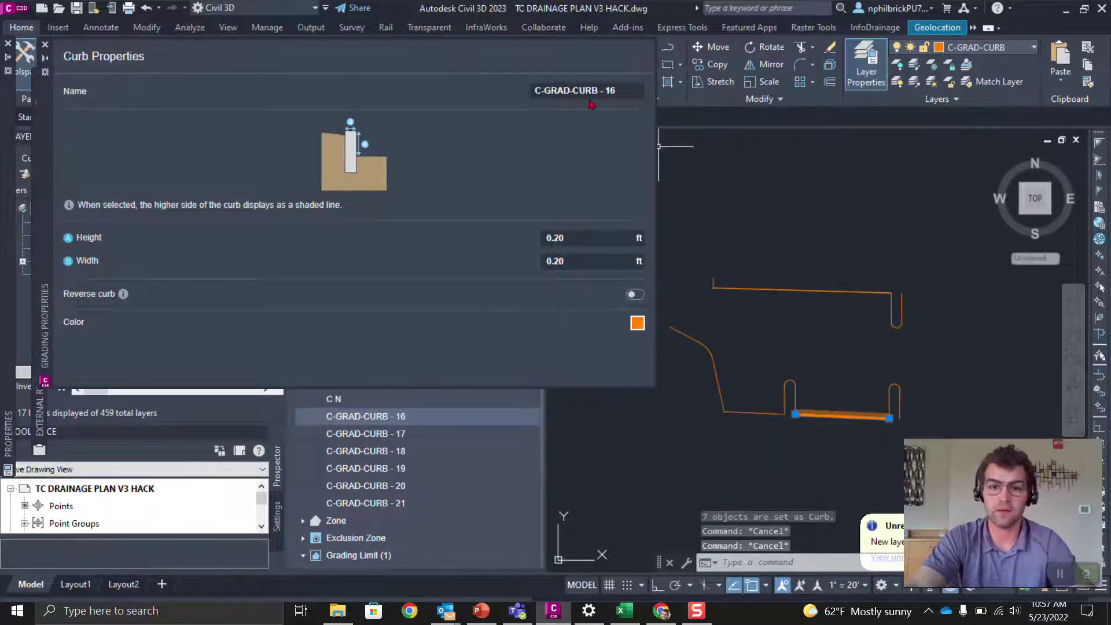
type("C SE")
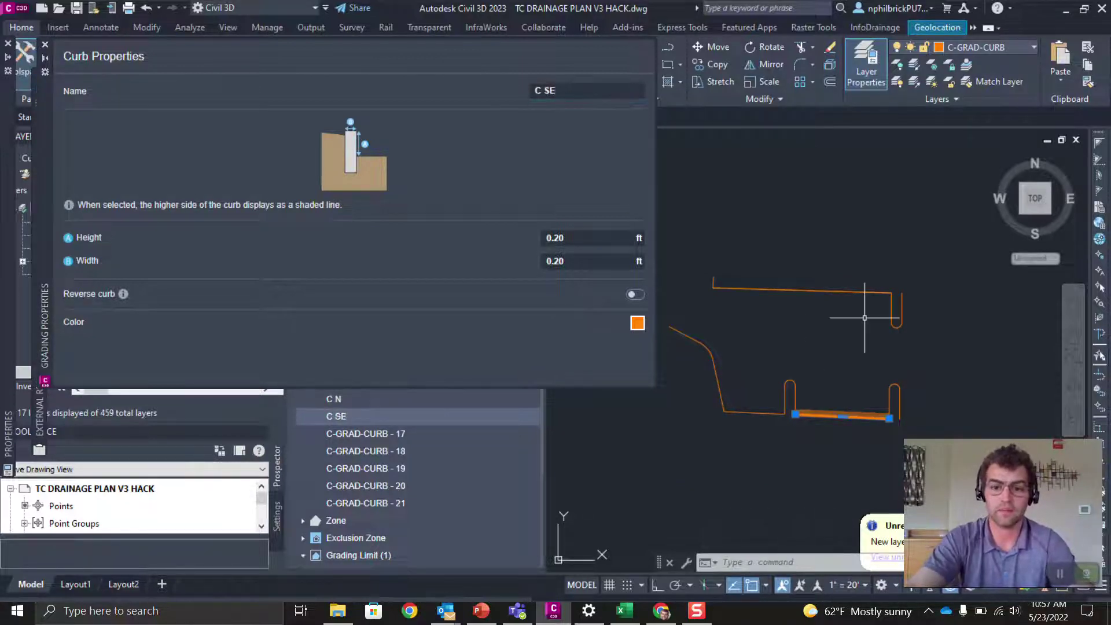
key("Escape")
key("Escape")
Rename the curb around the middle southern island as ISL MID and clear the selection.
left_click(404, 438)
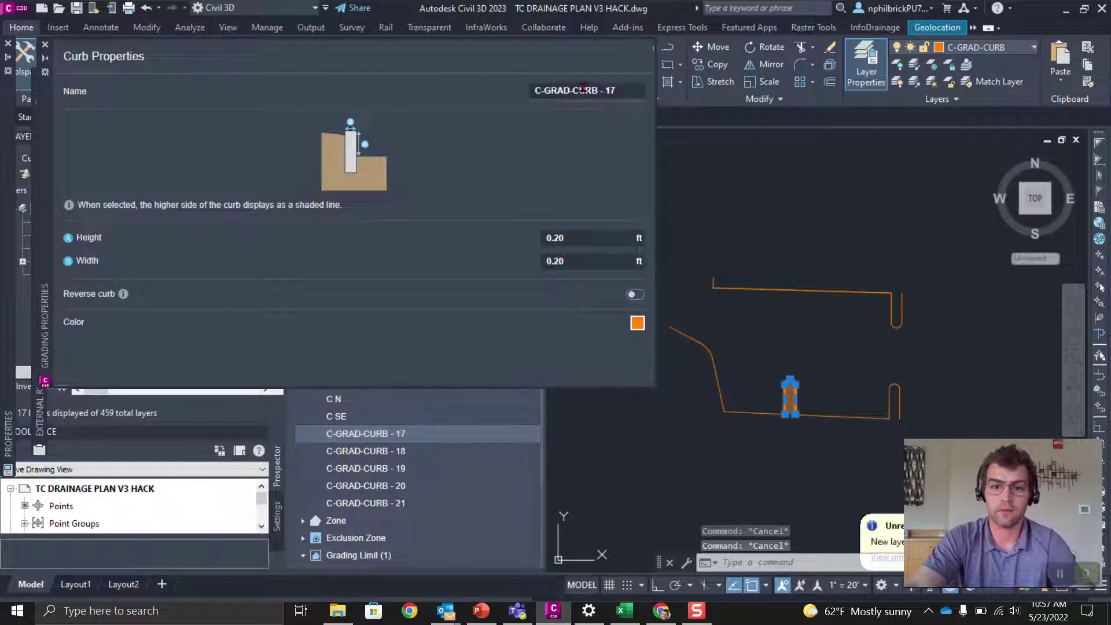
key("ctrl+a")
type("ISL MID")
key("Return")
type("S")
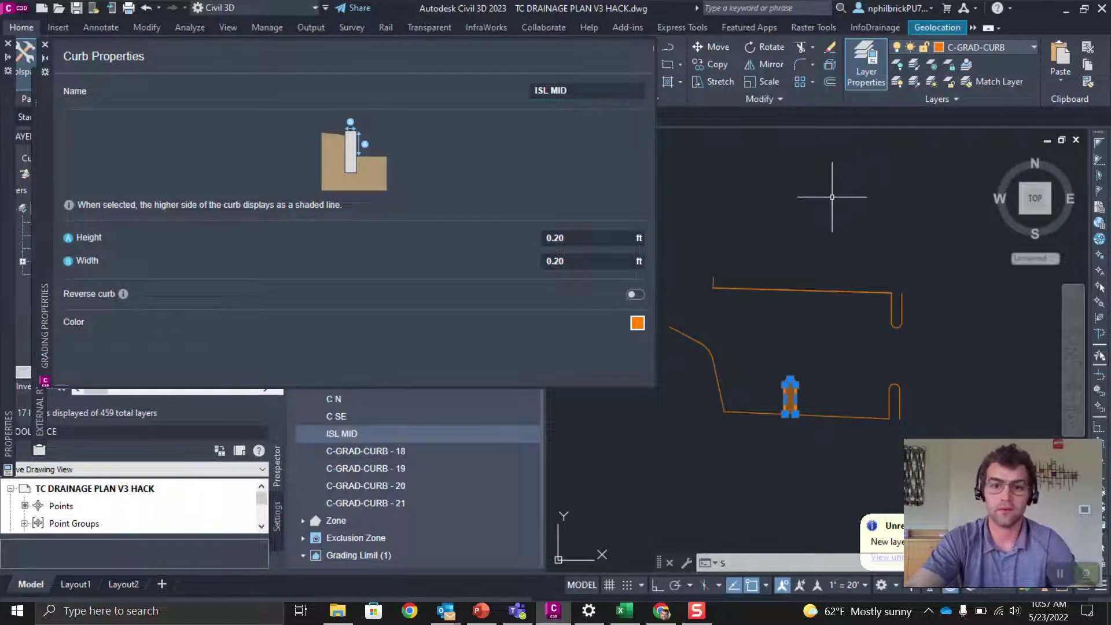
key("Escape")
key("Escape")
Rename the northeast island curb as IS MID NE and select the southeast island curb.
left_click(366, 450)
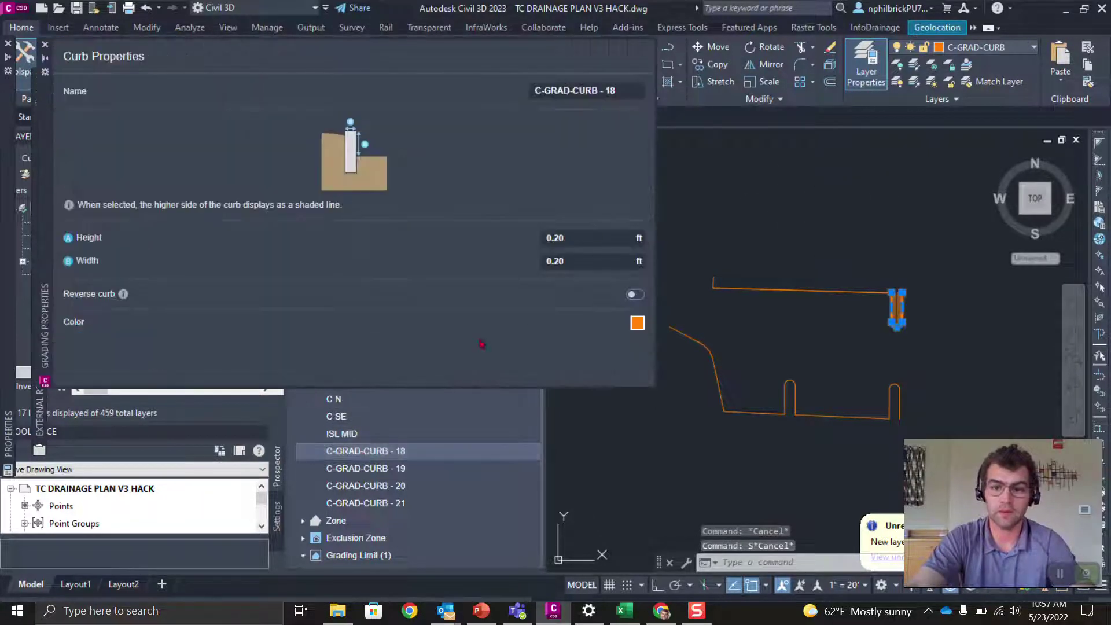
type("IS")
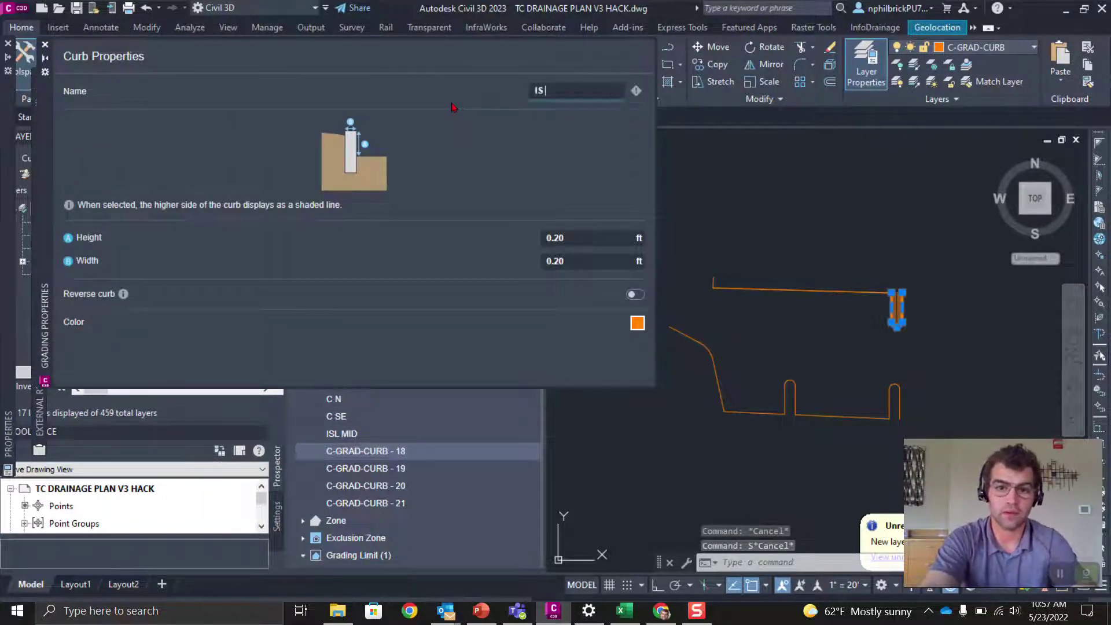
type(" MID NE")
key("Escape")
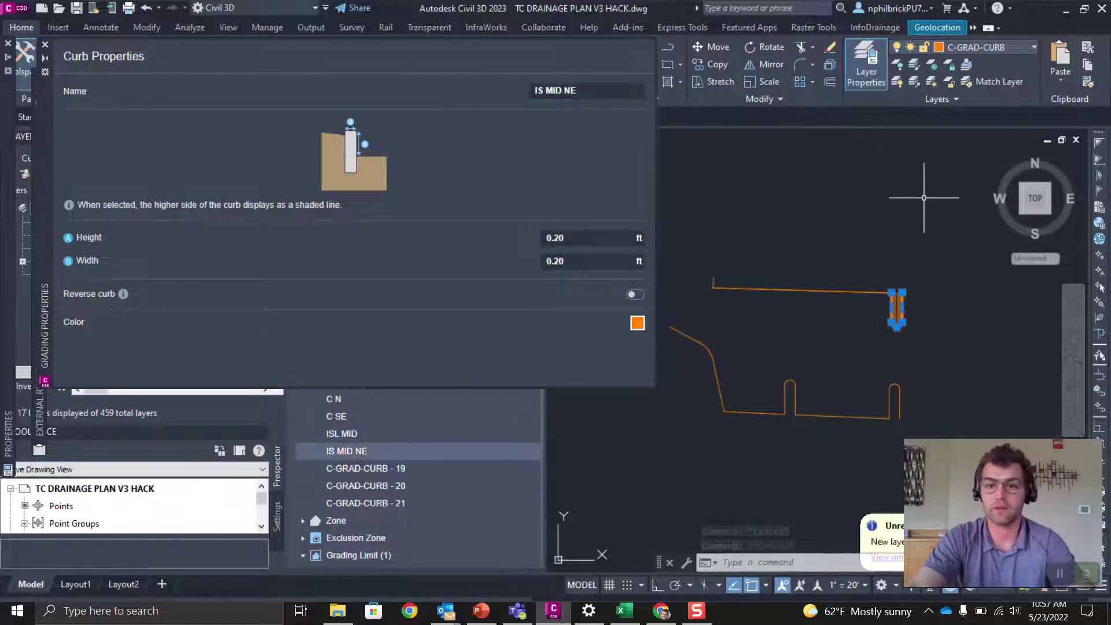
key("Down")
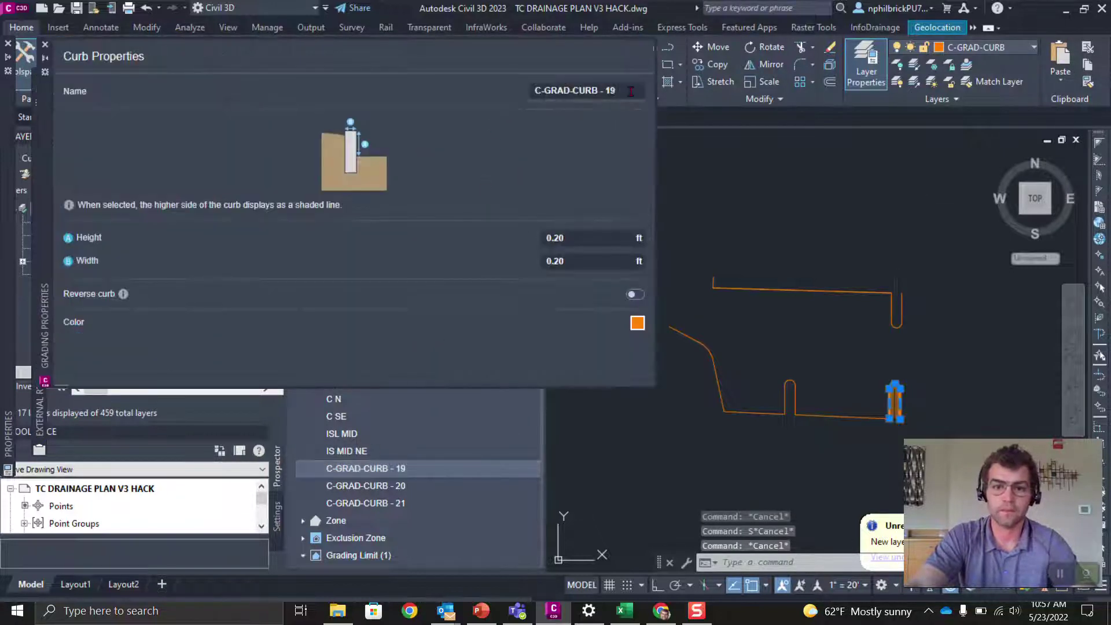
Rename the southeast island curb as IS MID SE and the straight northern curb C-GRAD-CURB - 20 as C N.
type("IS MID SE")
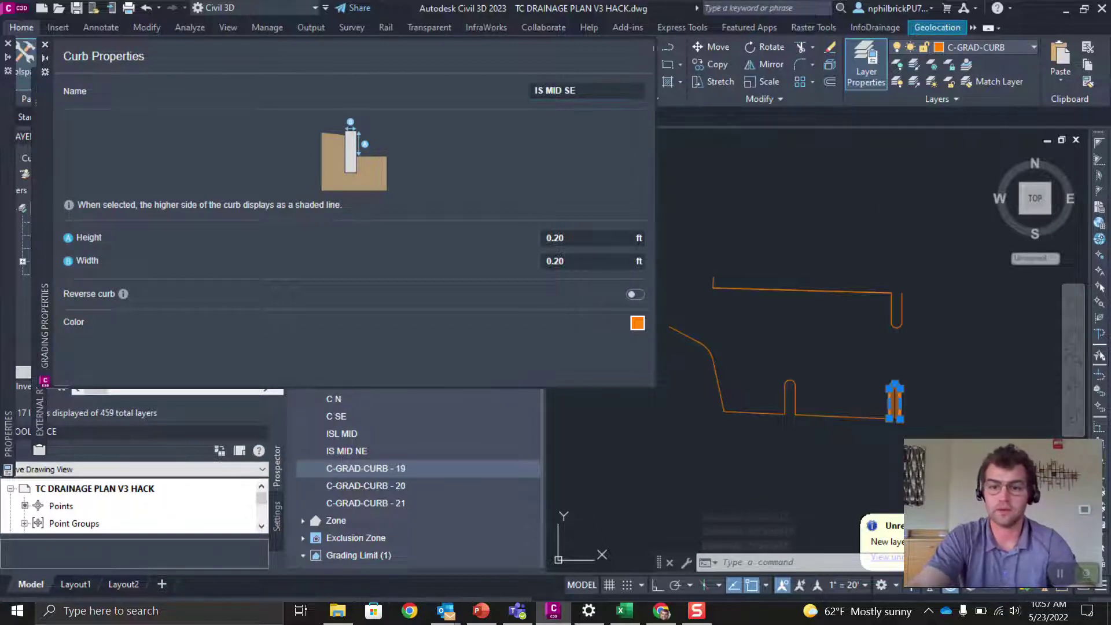
left_click(396, 487)
double_click(390, 488)
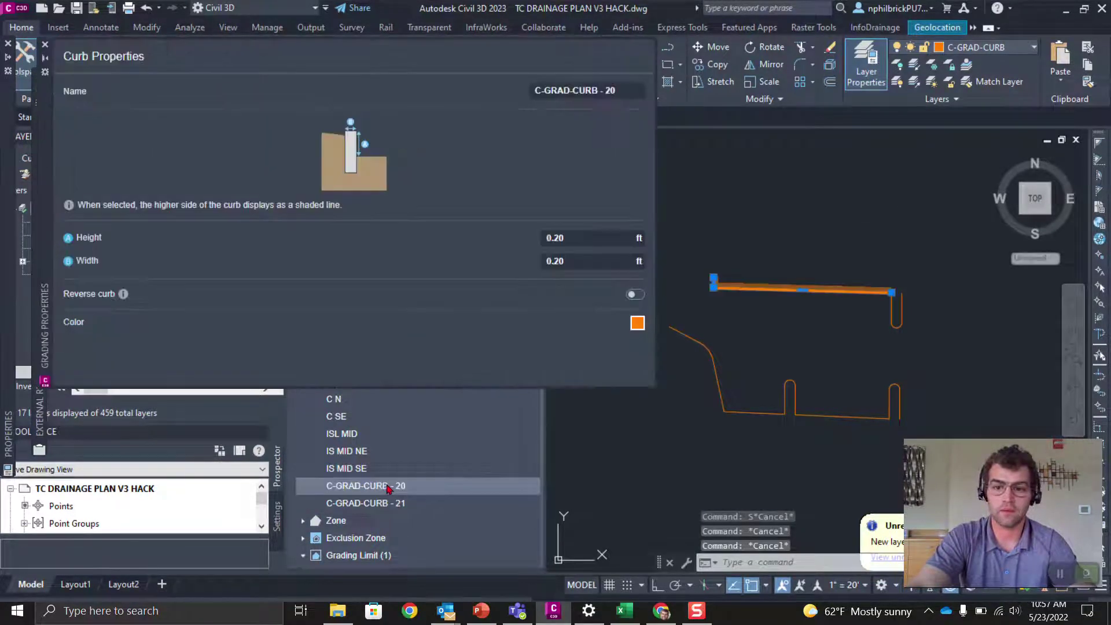
left_click(636, 89)
type("C N")
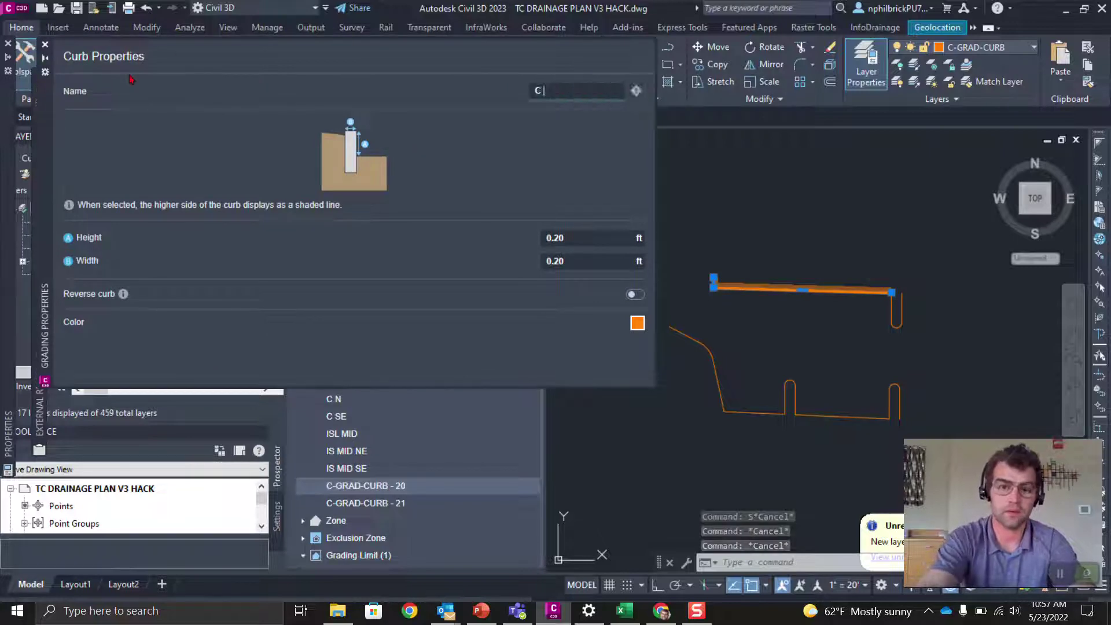
key("Return")
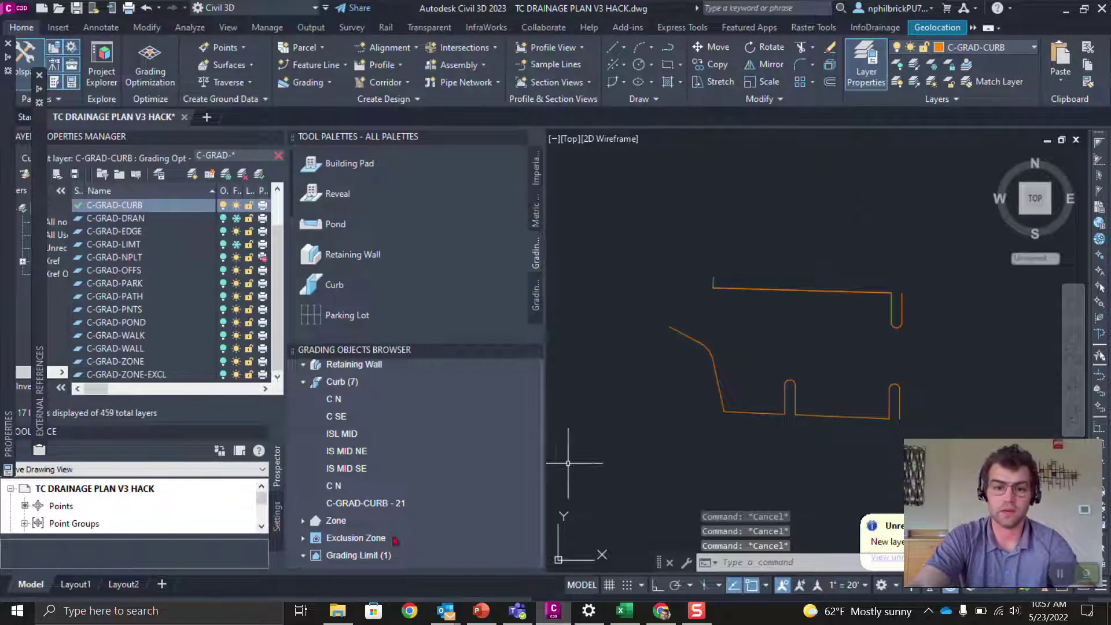
Rename the bent southwest curb C-GRAD-CURB - 21 as C SW and clear the selection.
double_click(366, 503)
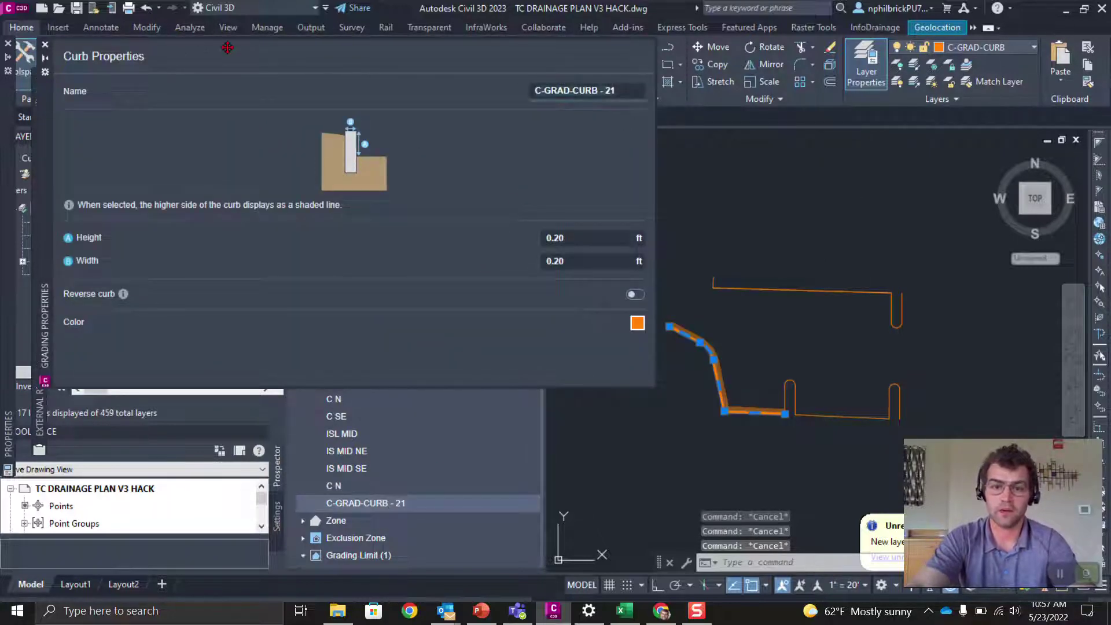
type("C SW")
key("Return")
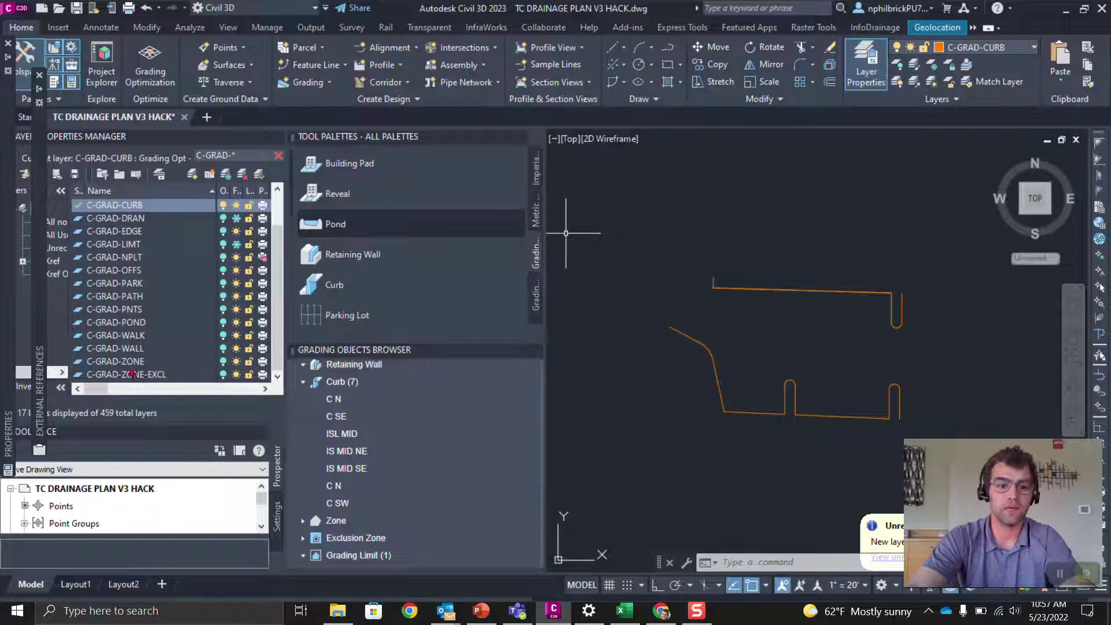
Make C-GRAD-PARK the current layer and turn all layers on with LAYON.
left_click(96, 283)
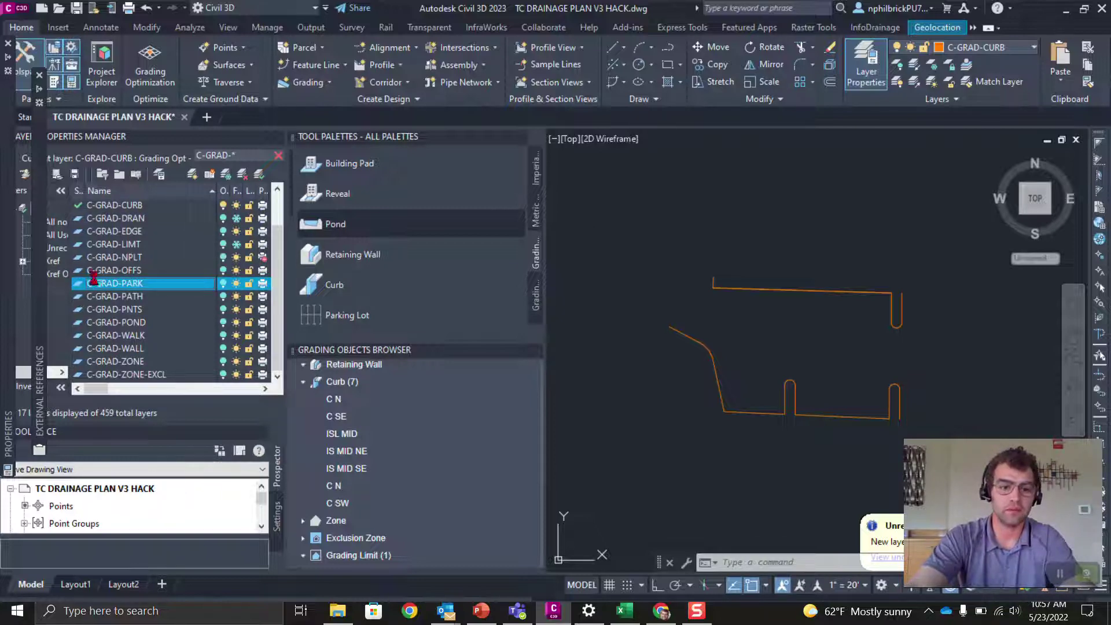
double_click(96, 283)
left_click(734, 202)
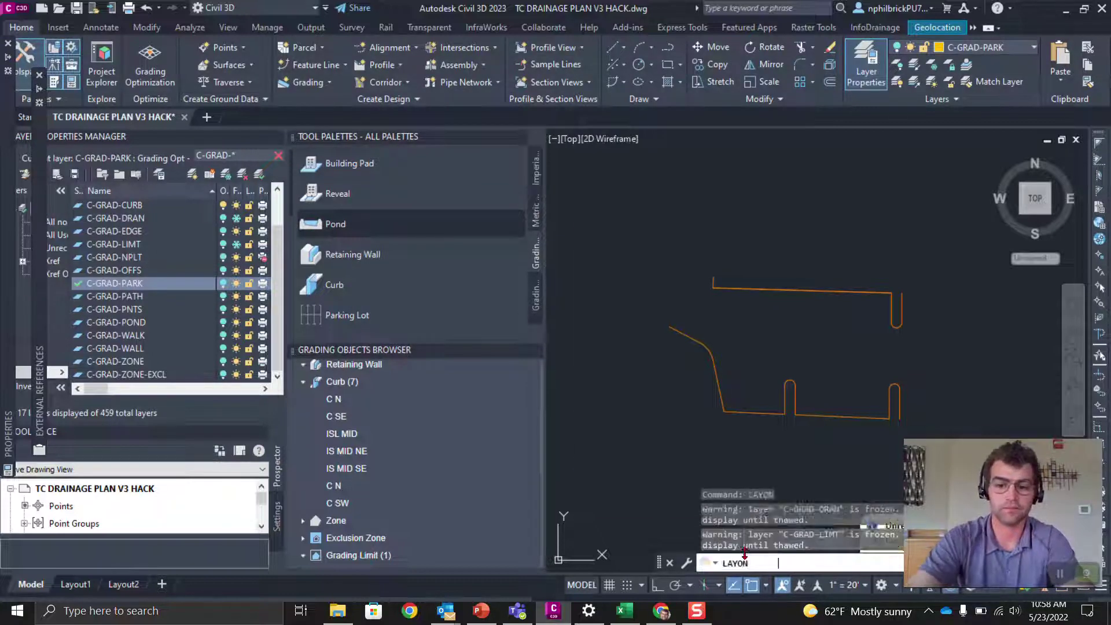
key("Return")
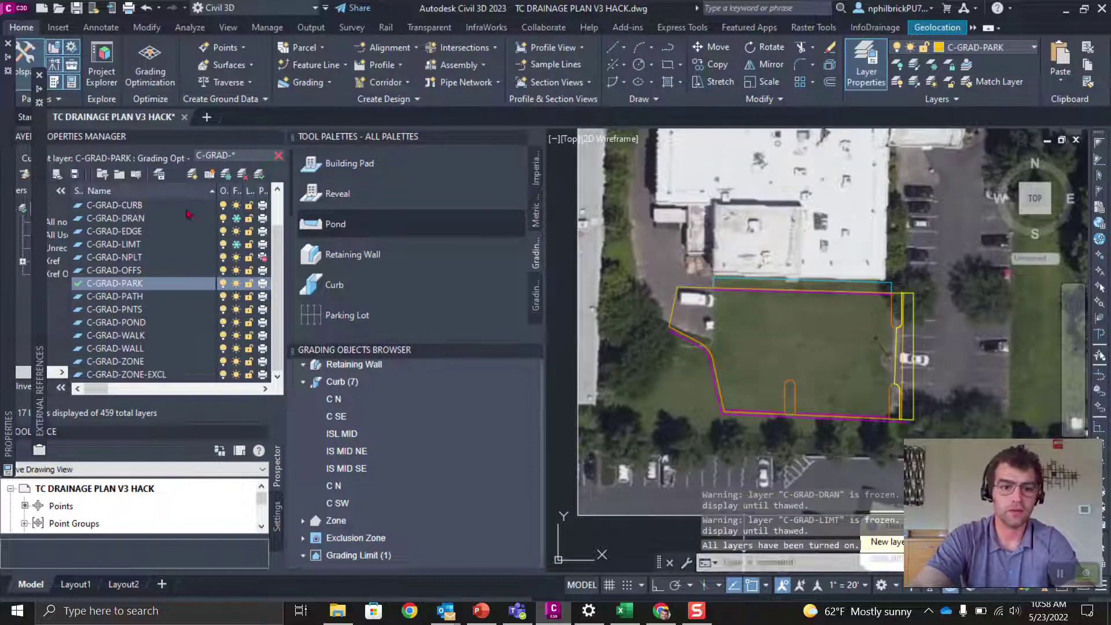
Freeze the C-GRAD-CURB layer and isolate the C-GRAD-PARK layer.
left_click(106, 203)
left_click(236, 205)
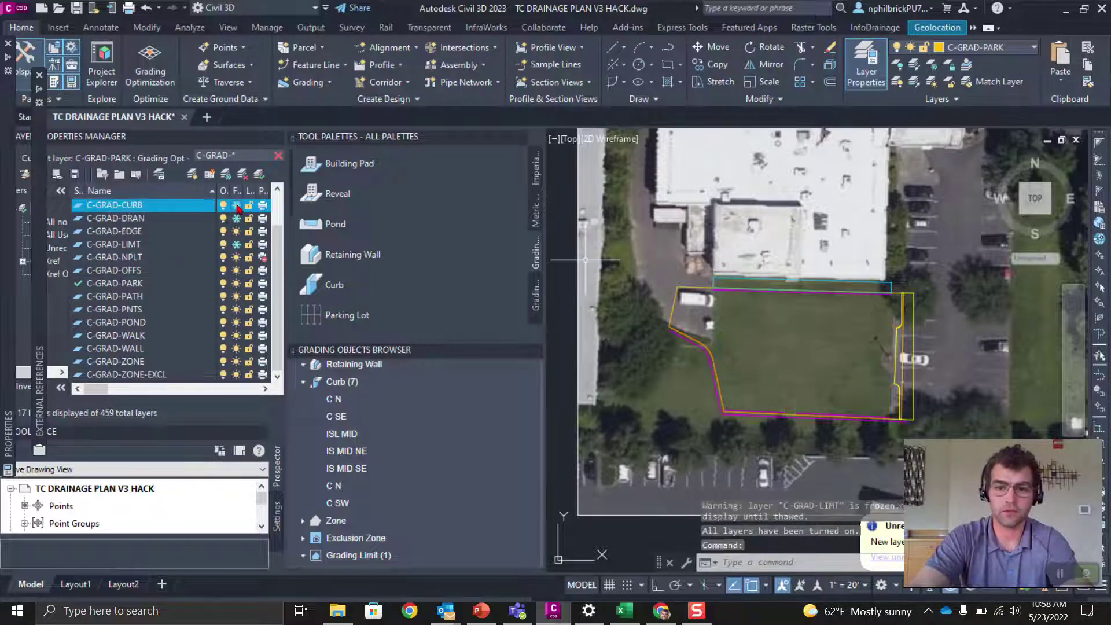
right_click(132, 288)
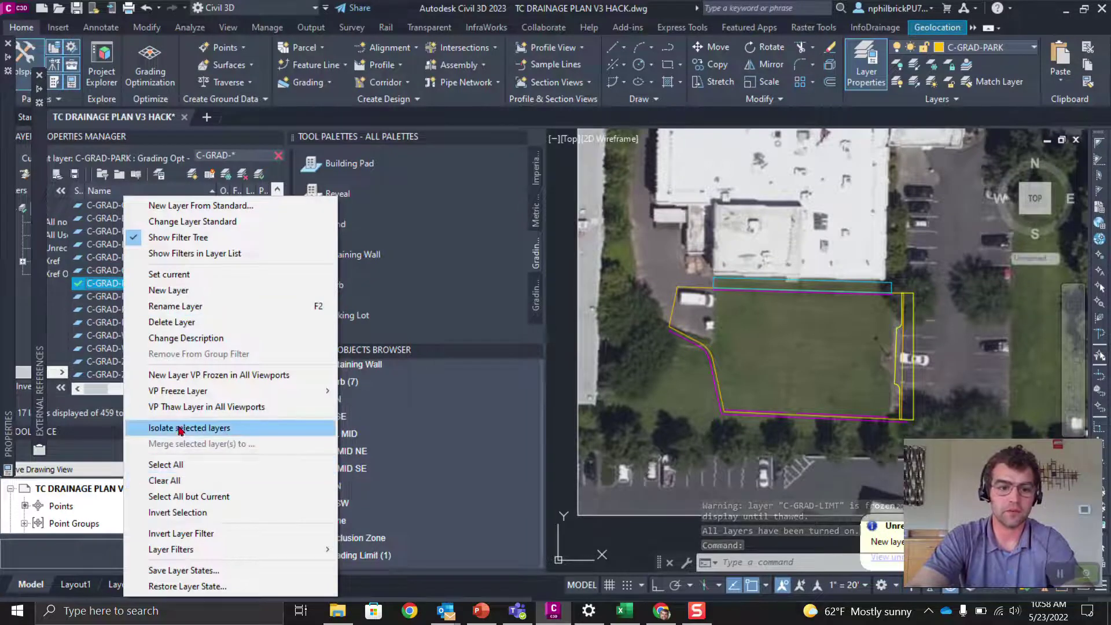
left_click(179, 429)
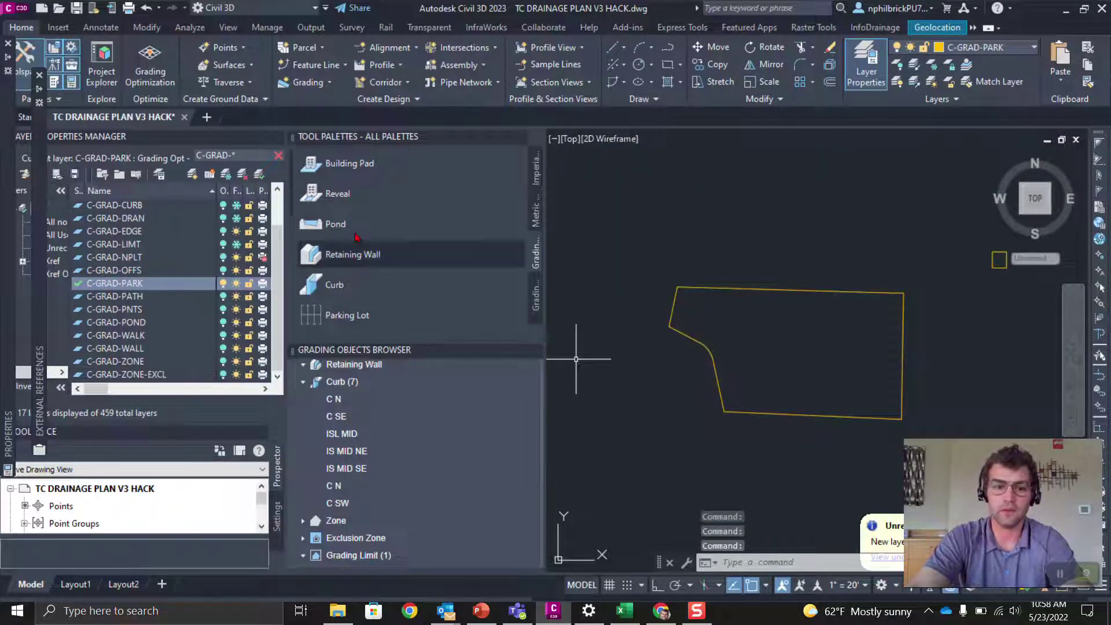
Convert the closed parking outline into a Parking Lot grading object named PARKING and clear the selection.
left_click(673, 307)
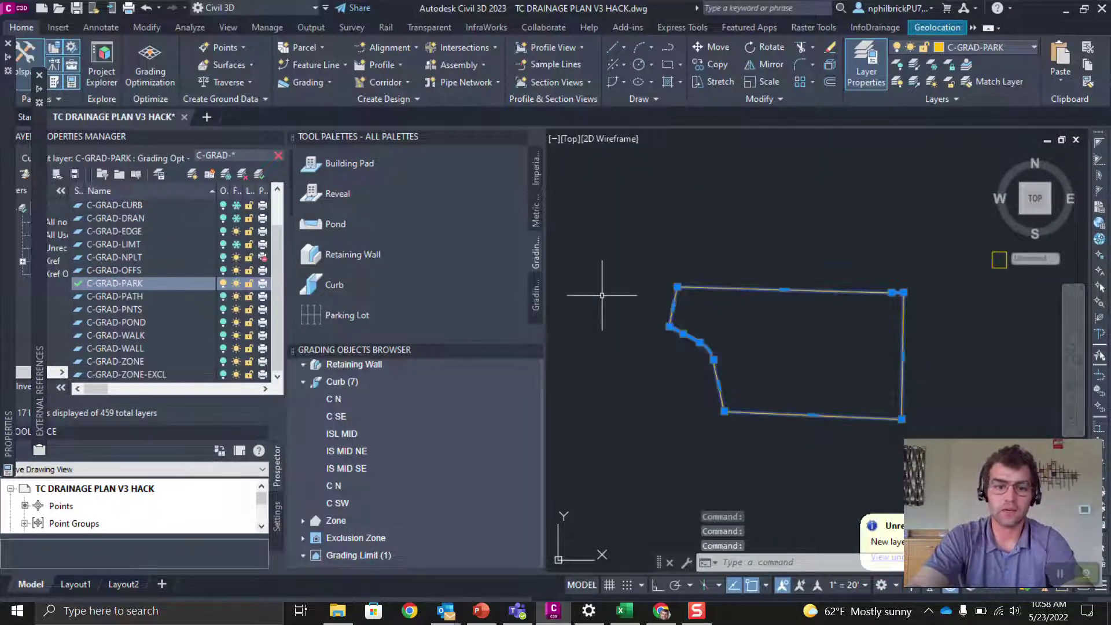
left_click(384, 316)
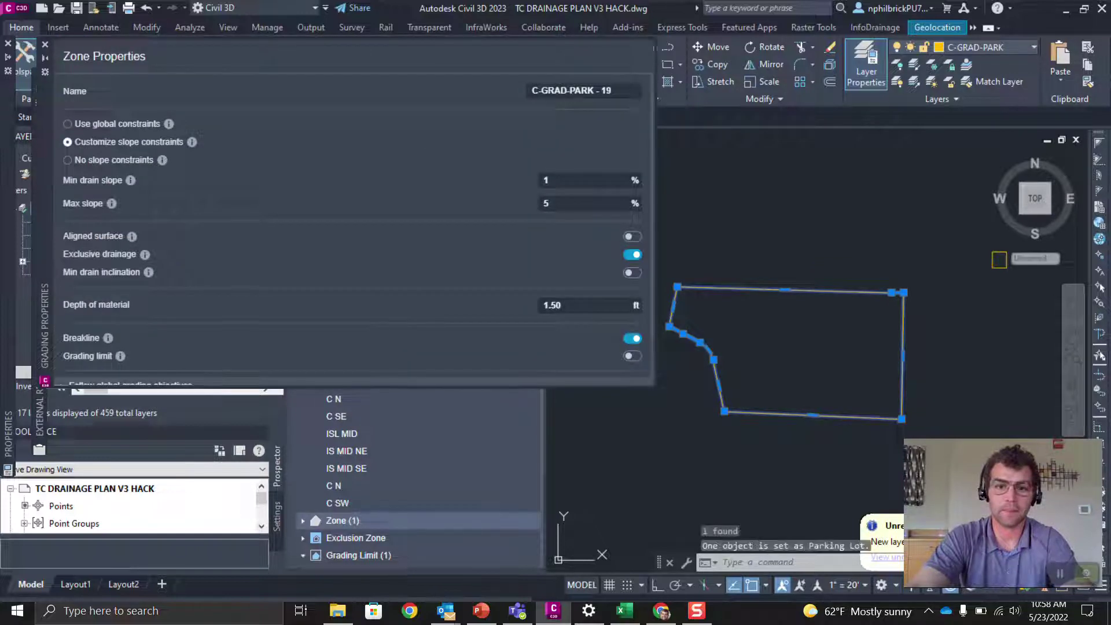
left_click(627, 95)
type("PARKIN")
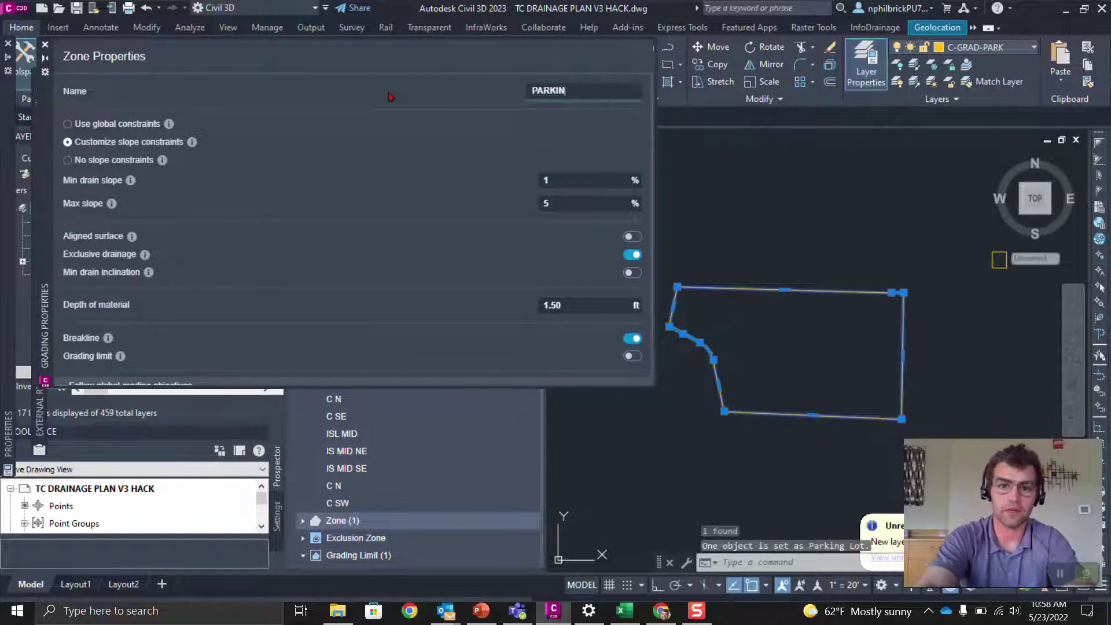
type("G")
key("Escape")
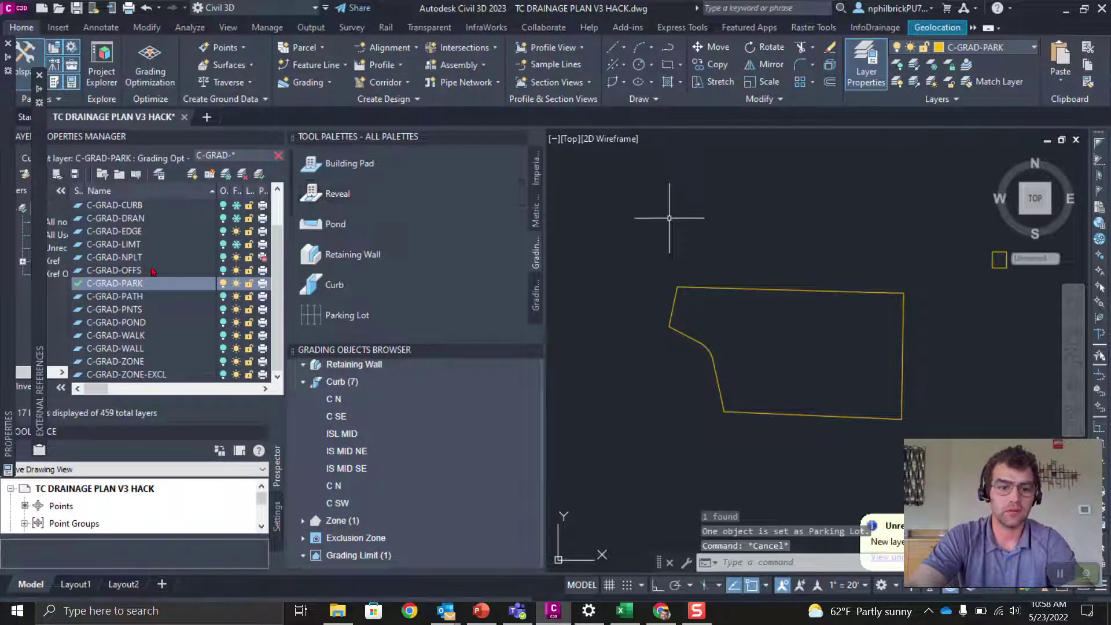
Make C-GRAD-EDGE the current layer and turn all layers back on with LAYON.
left_click(102, 232)
left_click(223, 283)
left_click(734, 206)
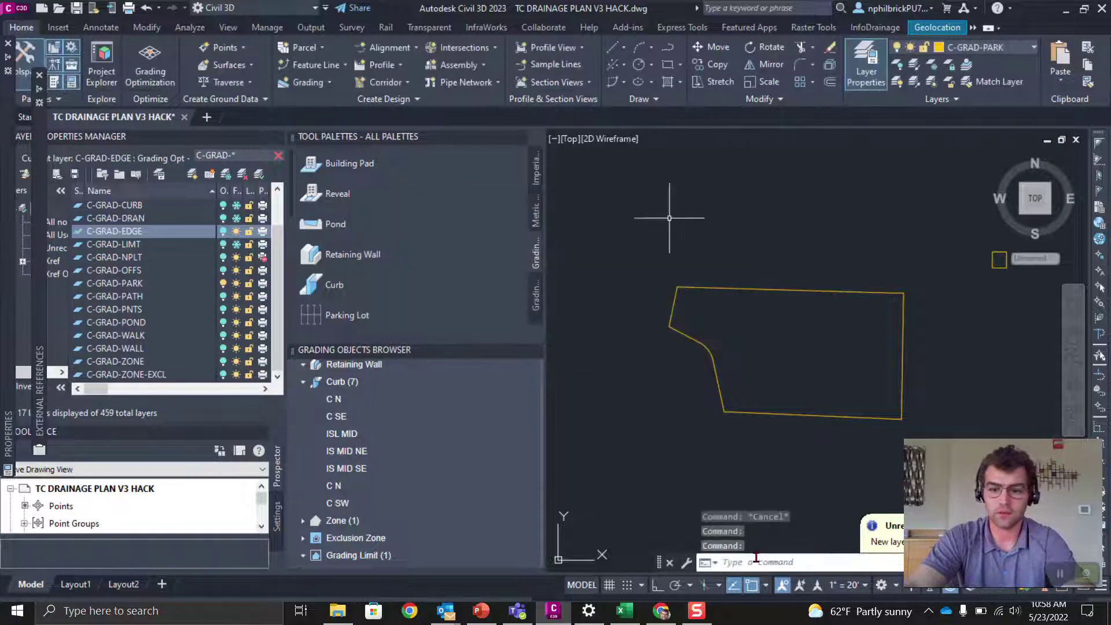
key("Caps_Lock")
type("layon")
key("Return")
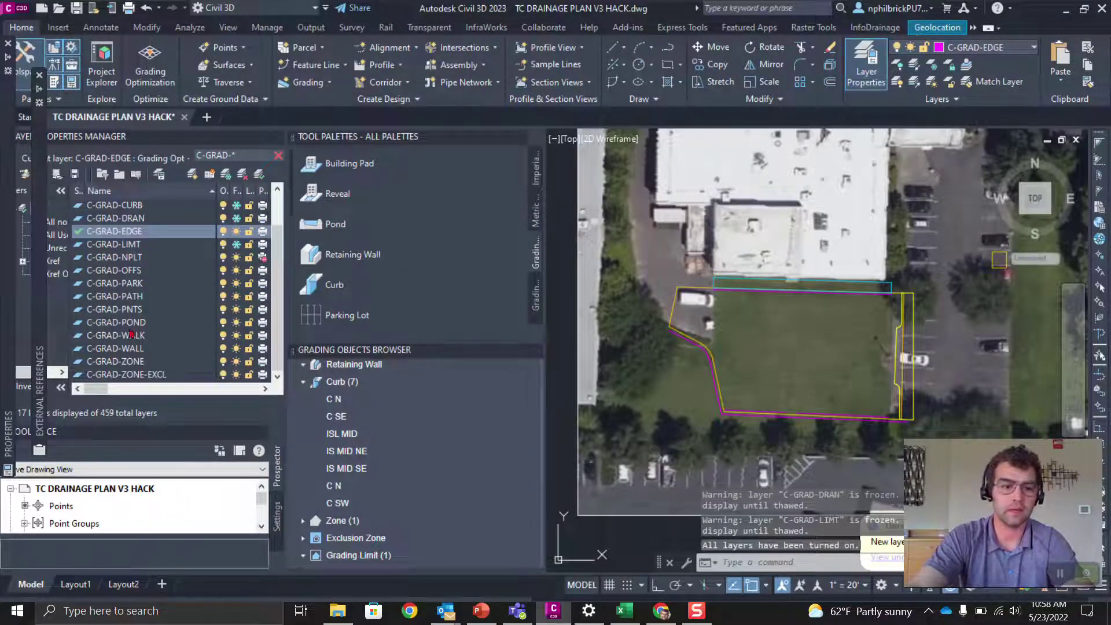
Freeze the C-GRAD-PARK layer and isolate the C-GRAD-EDGE layer.
left_click(115, 283)
left_click(236, 284)
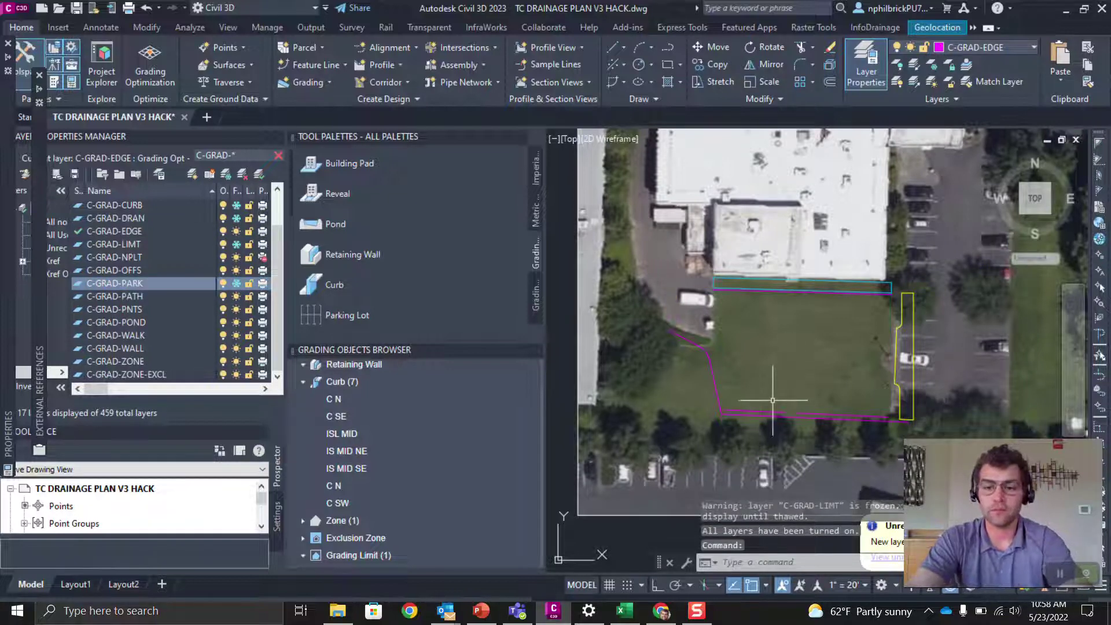
middle_click_drag(773, 388, 764, 320)
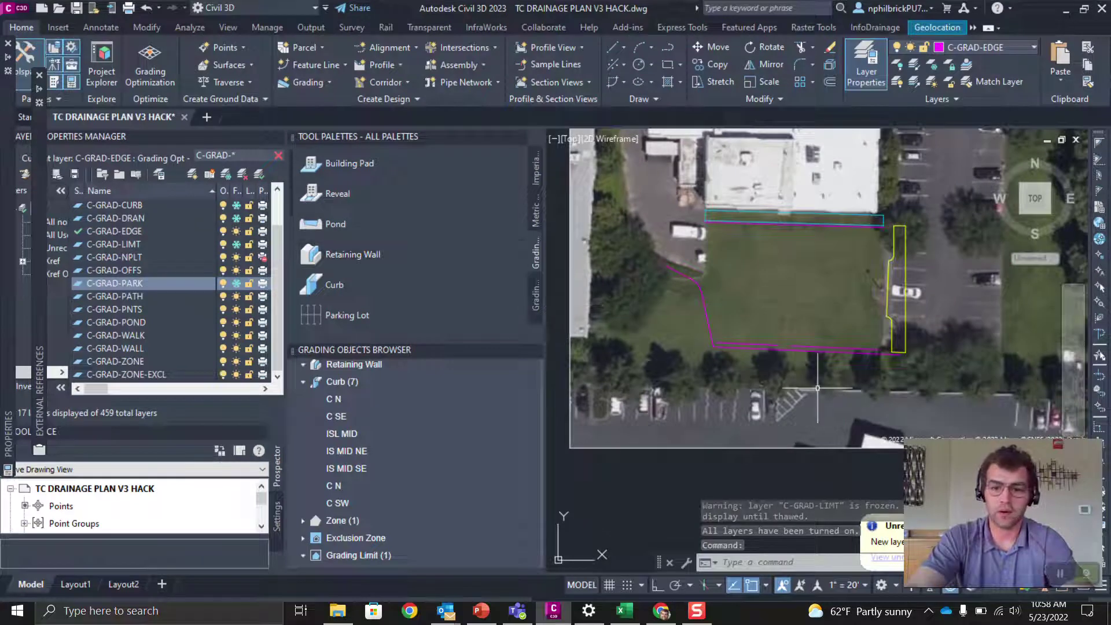
scroll(796, 338, "up", 2)
middle_click_drag(833, 284, 794, 305)
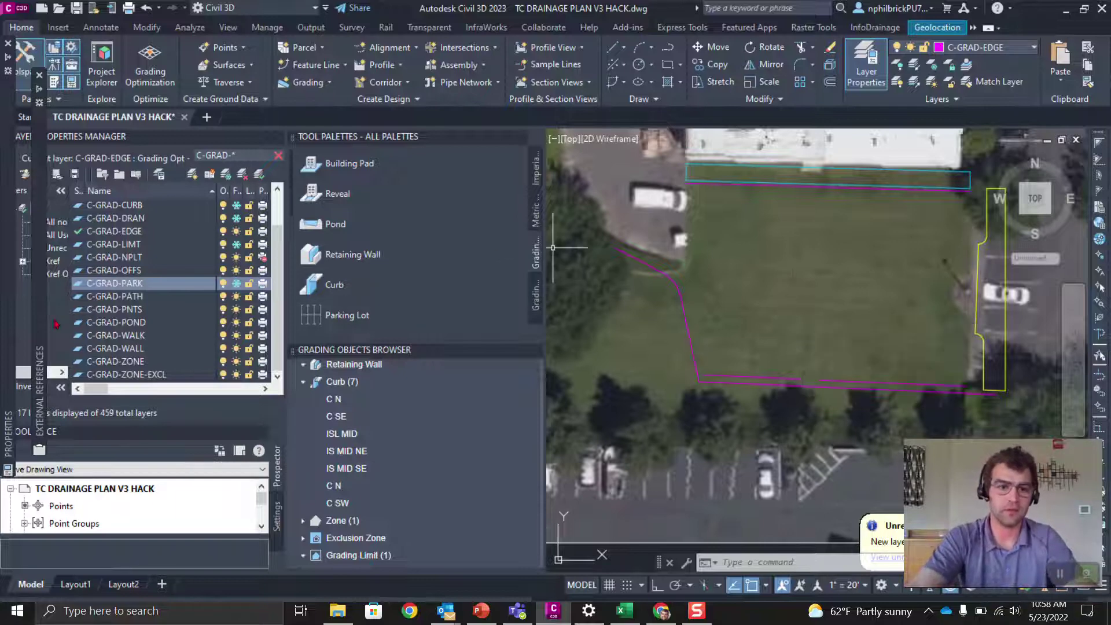
right_click(113, 234)
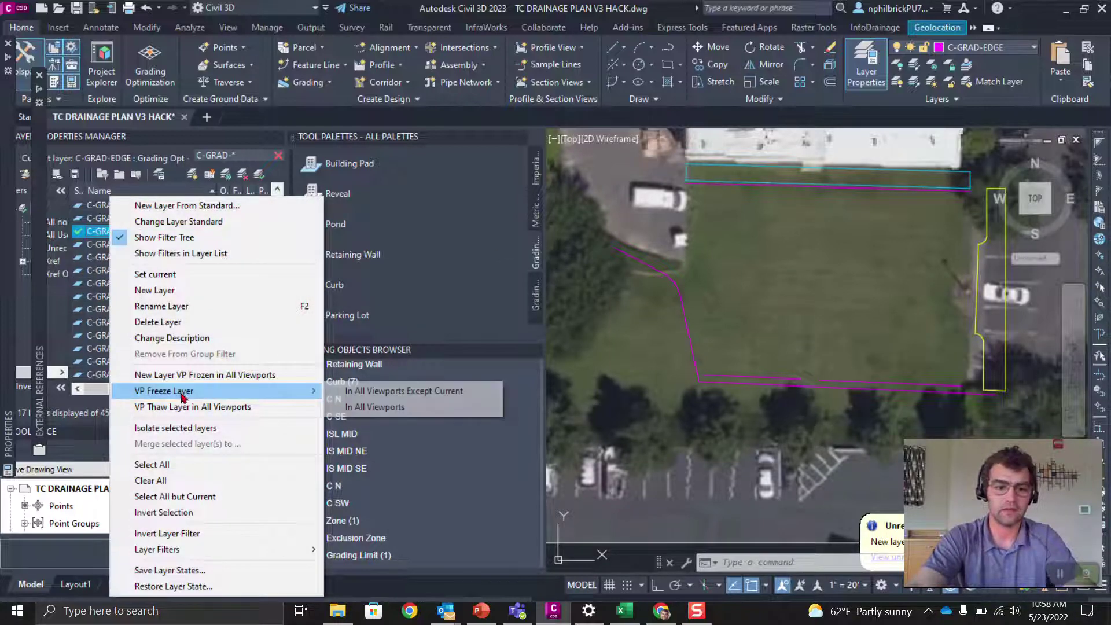
left_click(186, 431)
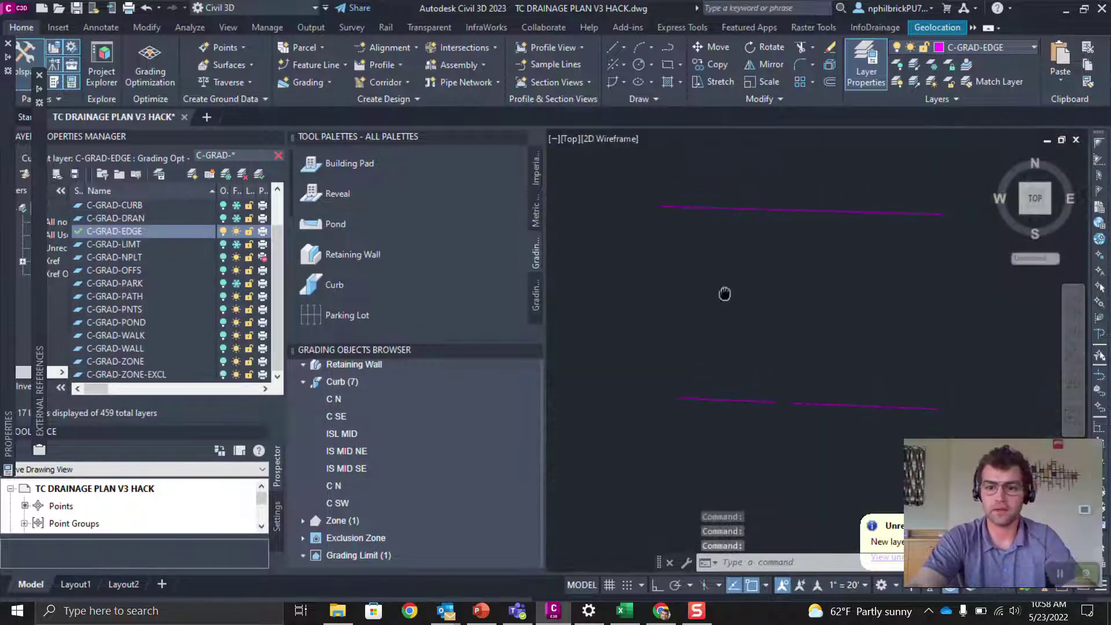
Convert all three C-GRAD-EDGE lines into Aligned Edge grading objects and clear the selection.
left_click(879, 380)
left_click(664, 192)
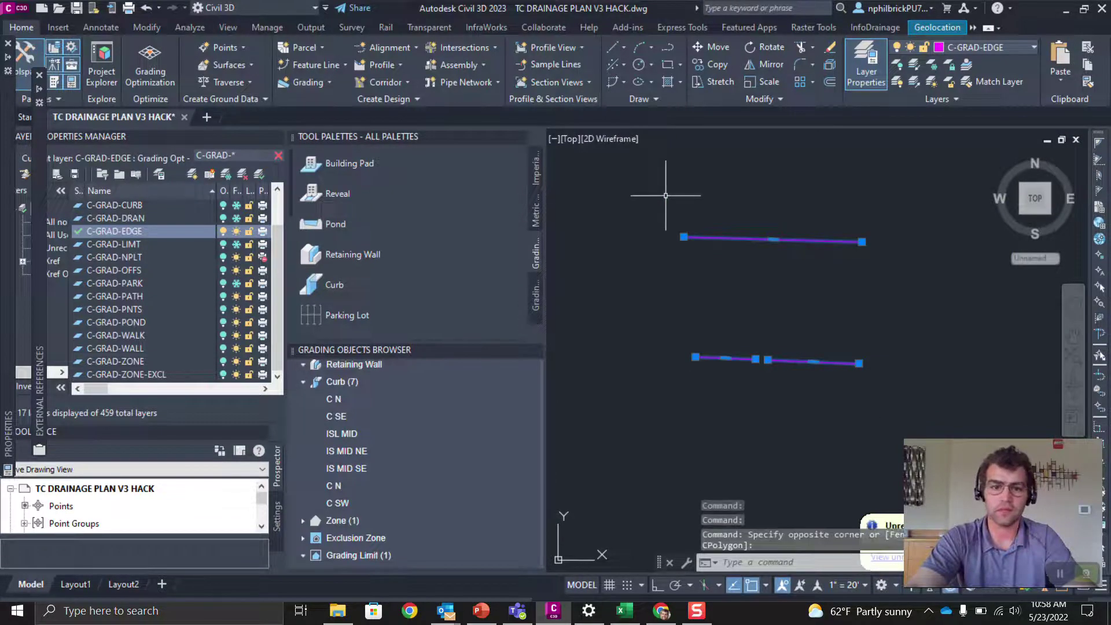
scroll(405, 213, "down", 5)
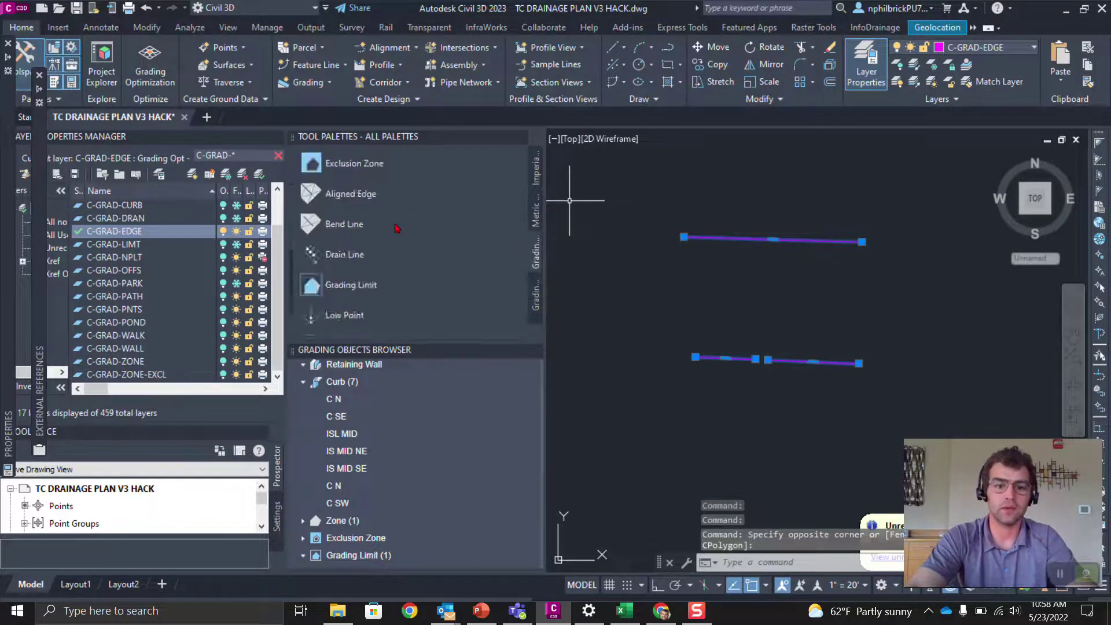
left_click(359, 194)
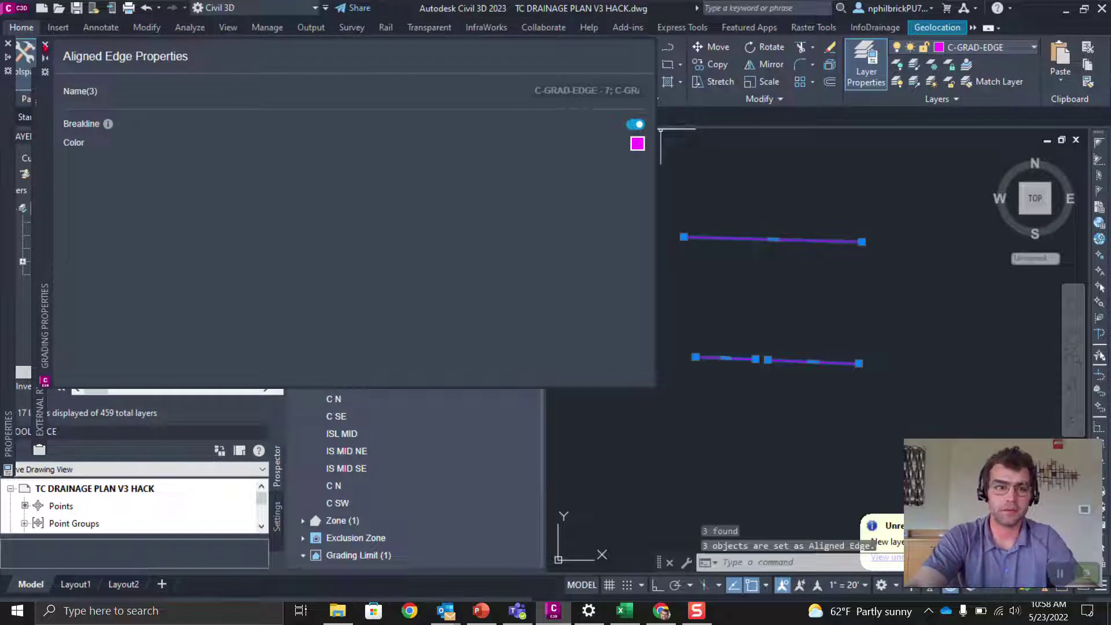
key("Escape")
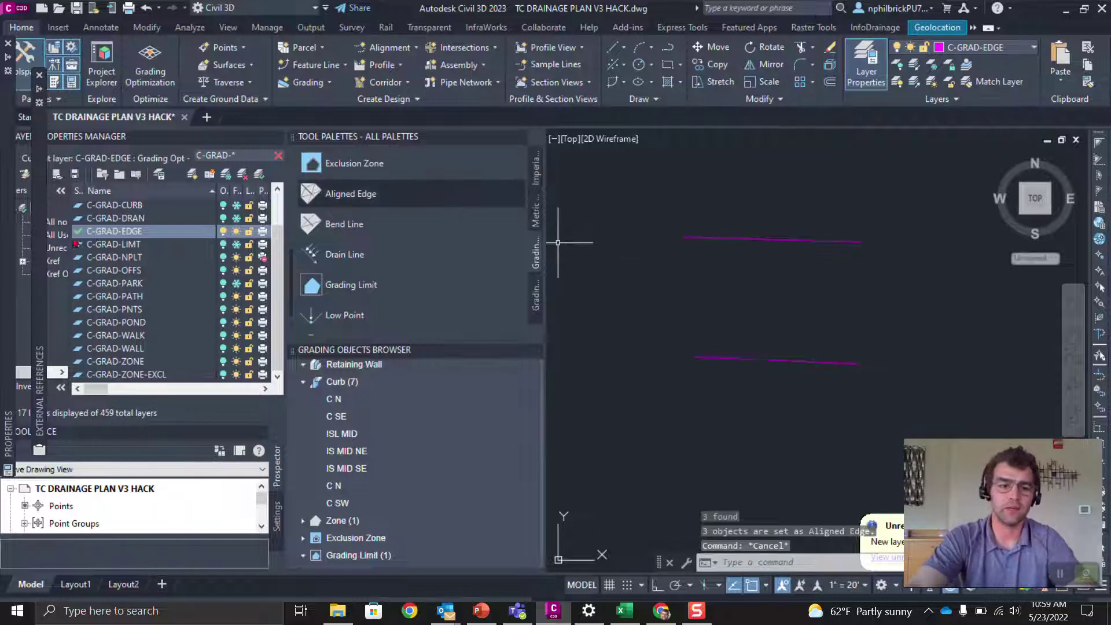
type("layon")
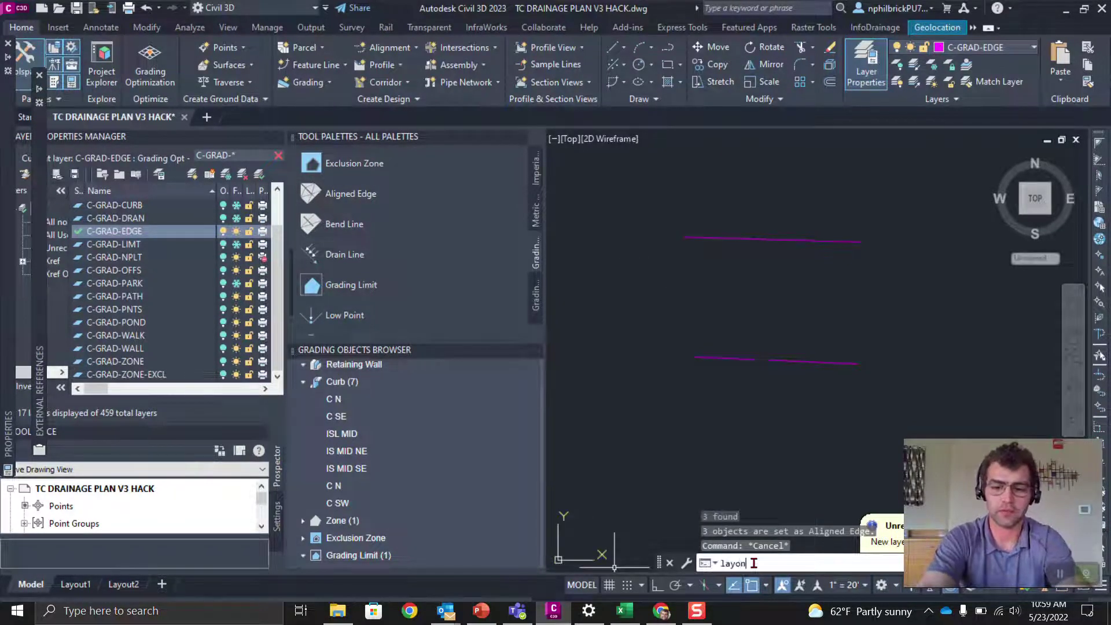
key("Return")
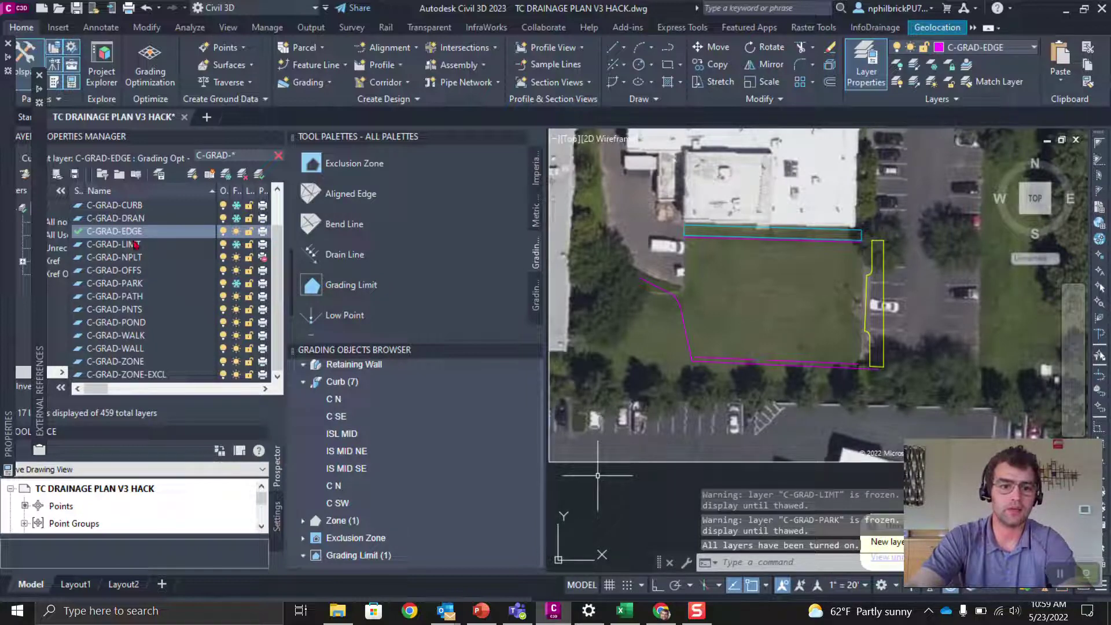
double_click(121, 347)
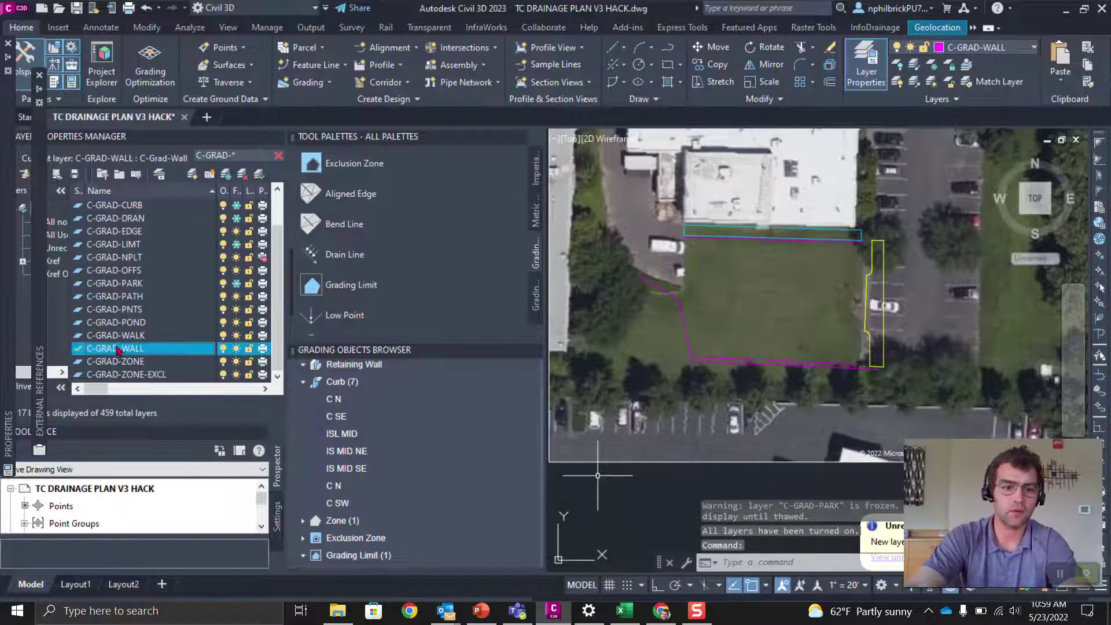
left_click(132, 232)
left_click(237, 231)
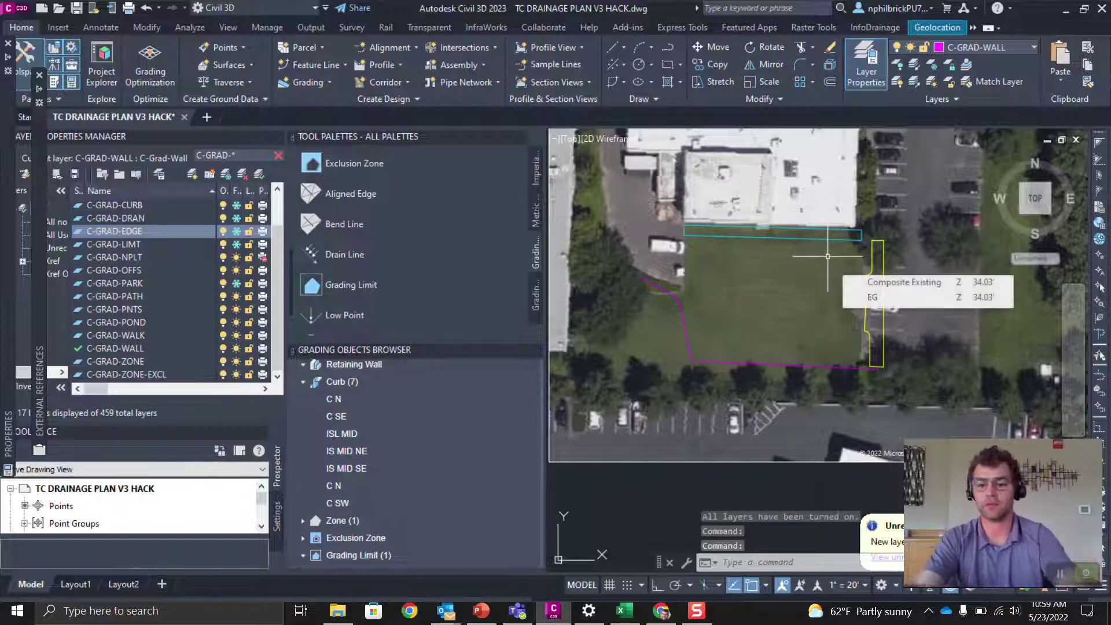
right_click(113, 235)
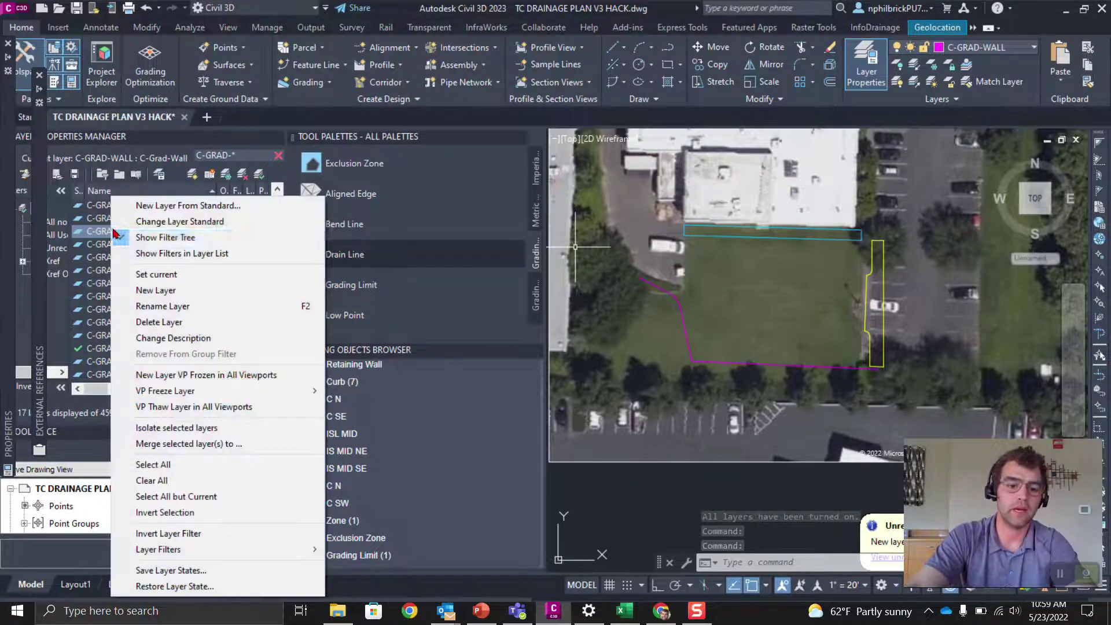
left_click(197, 426)
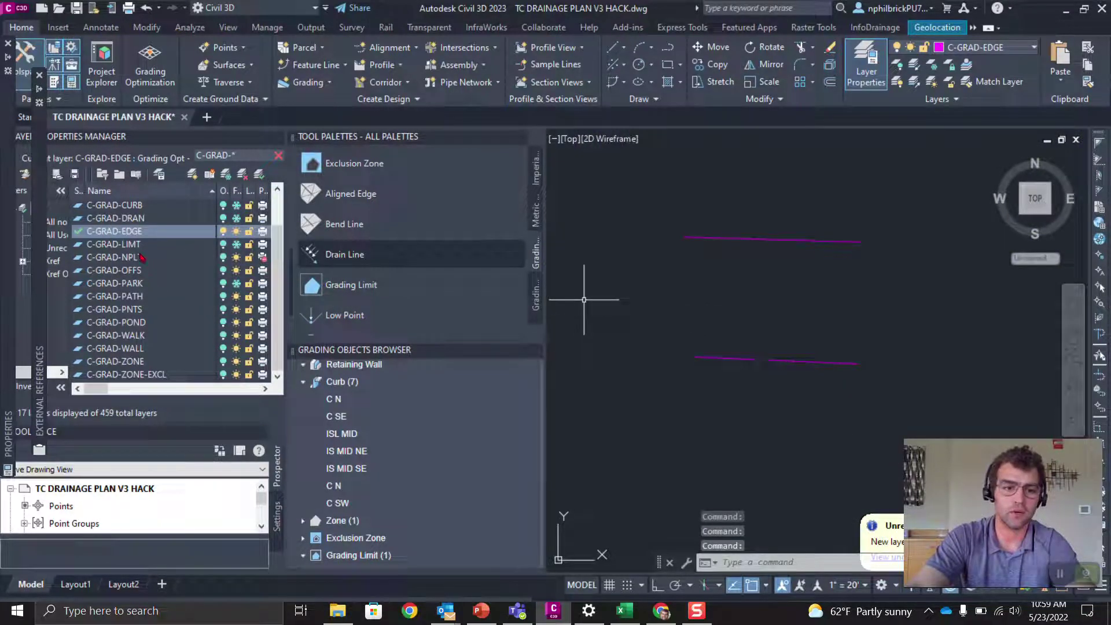
Turn all layers on with LAYON and isolate the C-GRAD-WALL layer.
type("layon")
key("Return")
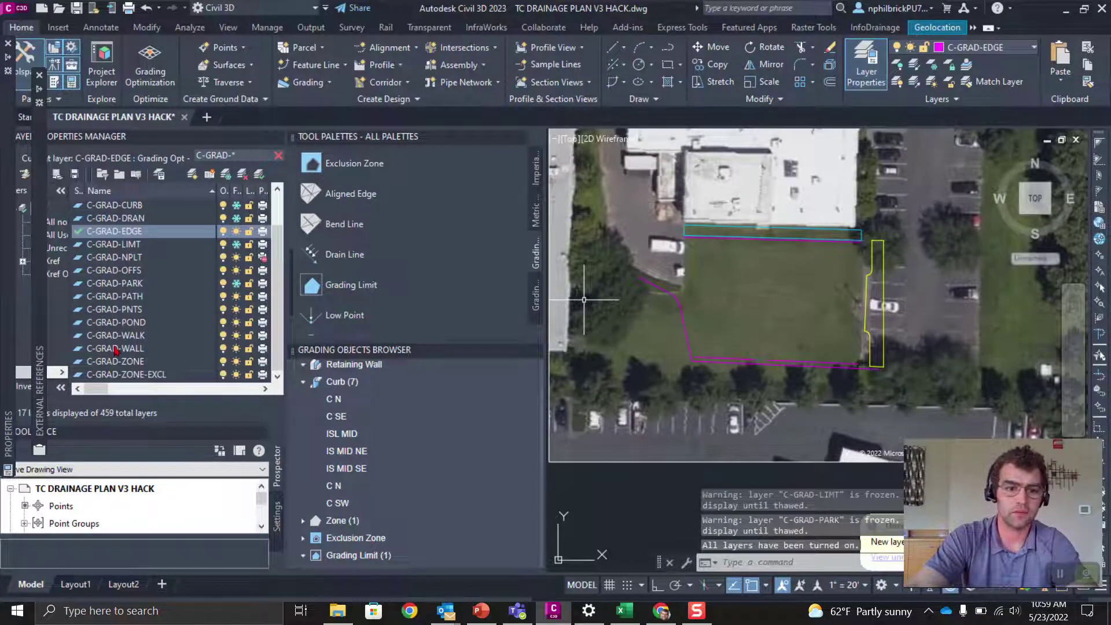
left_click(115, 340)
left_click(115, 350)
right_click(115, 354)
left_click(205, 426)
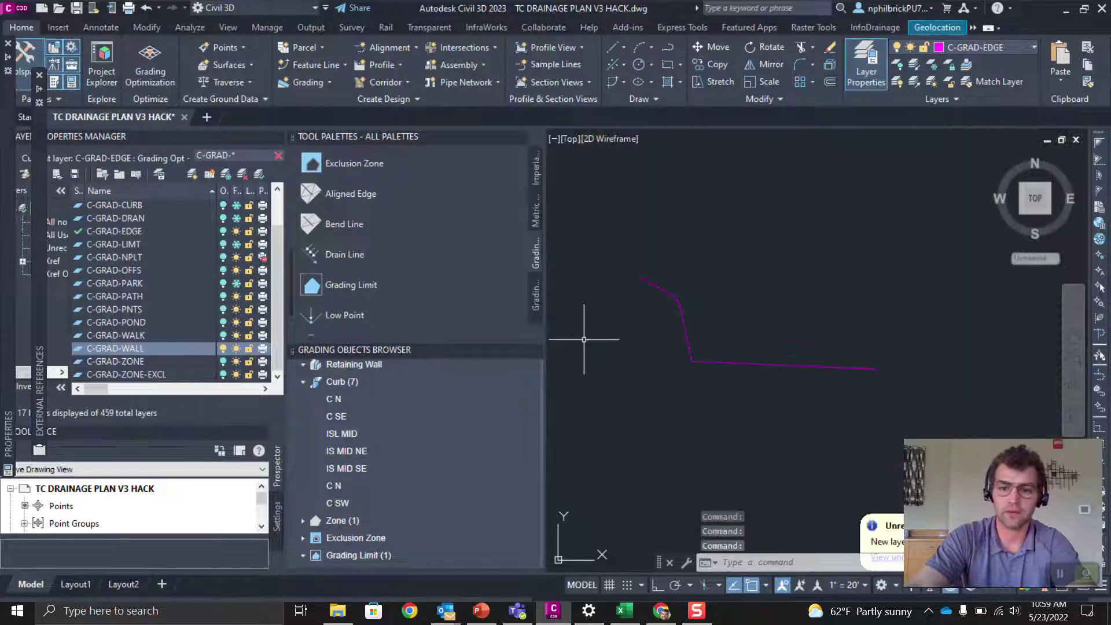
Convert the C-GRAD-WALL line into a Retaining Wall grading object and clear the selection.
left_click(667, 290)
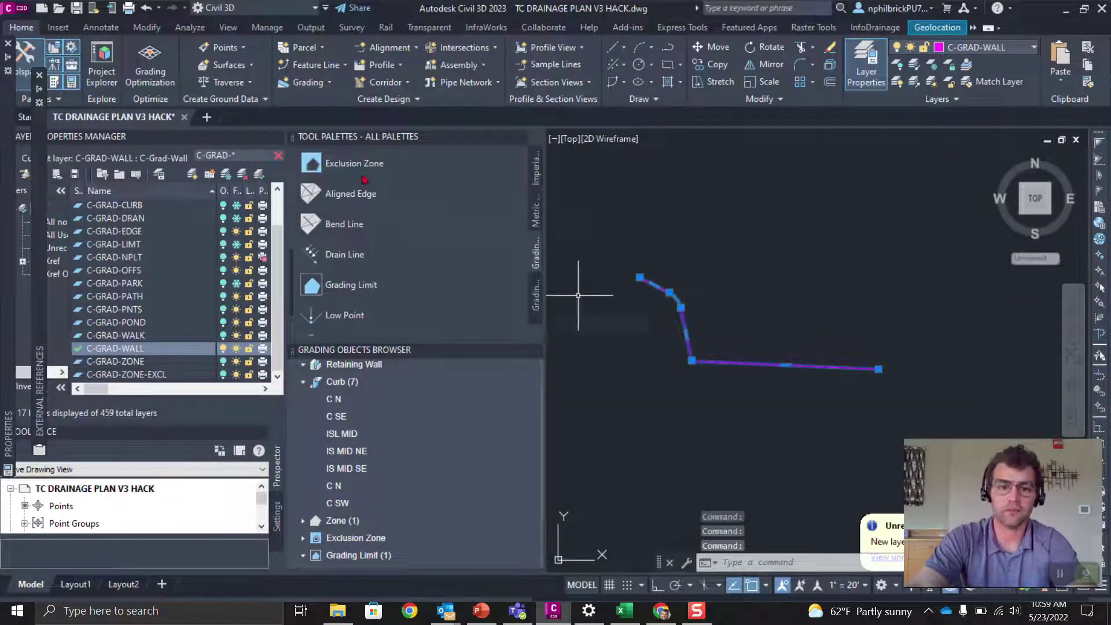
scroll(361, 196, "down", 2)
scroll(358, 228, "up", 8)
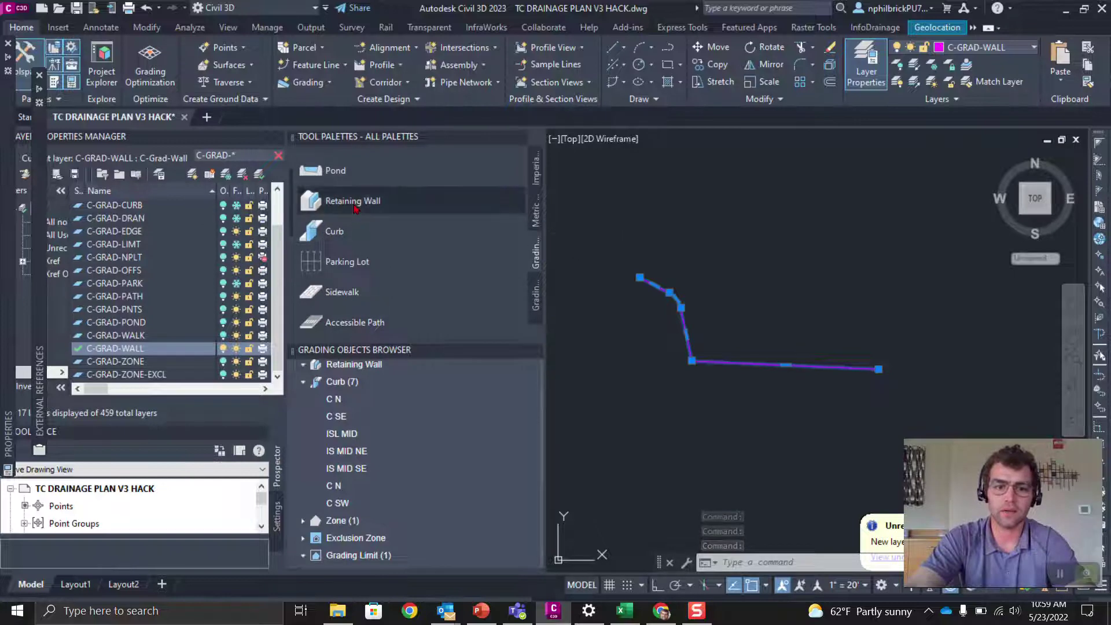
left_click(354, 207)
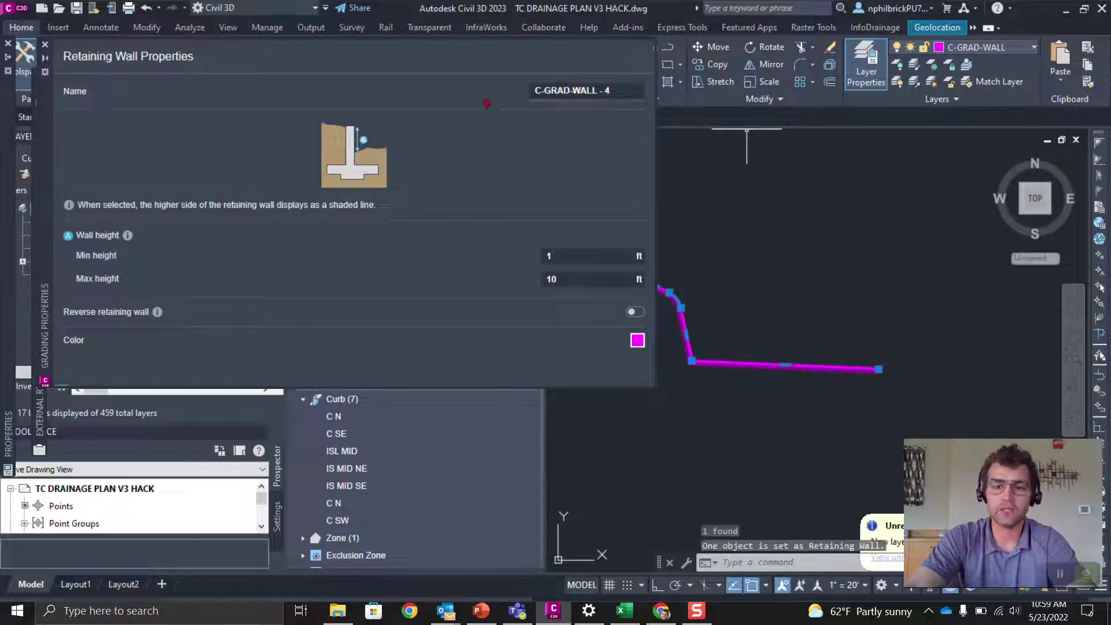
key("Escape")
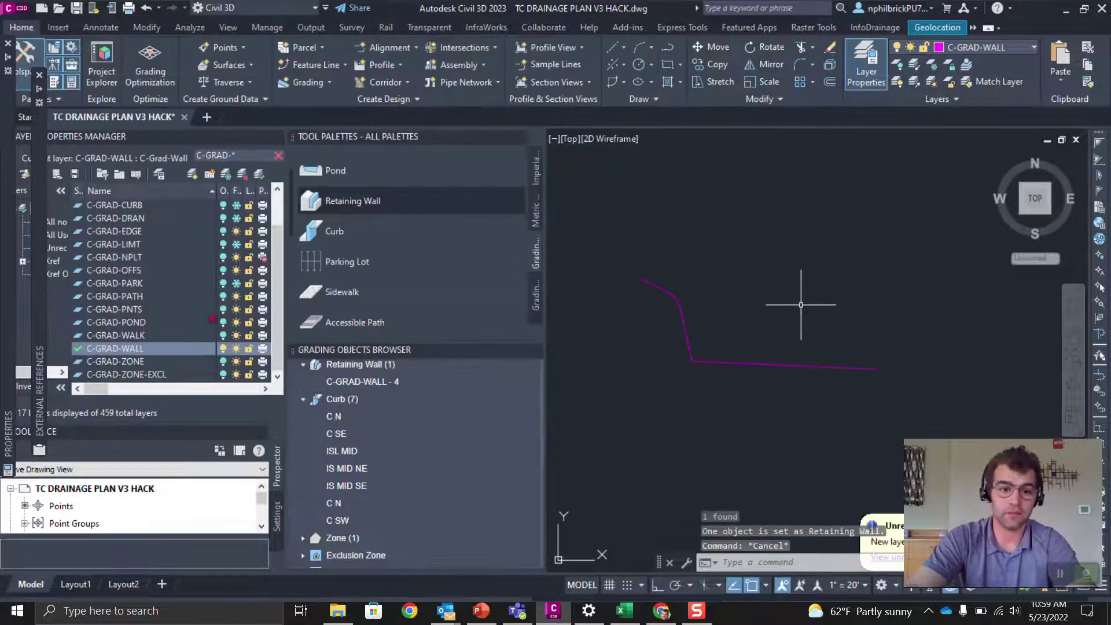
Turn all layers on with LAYON and make C-GRAD-WALK the current layer.
type("lay")
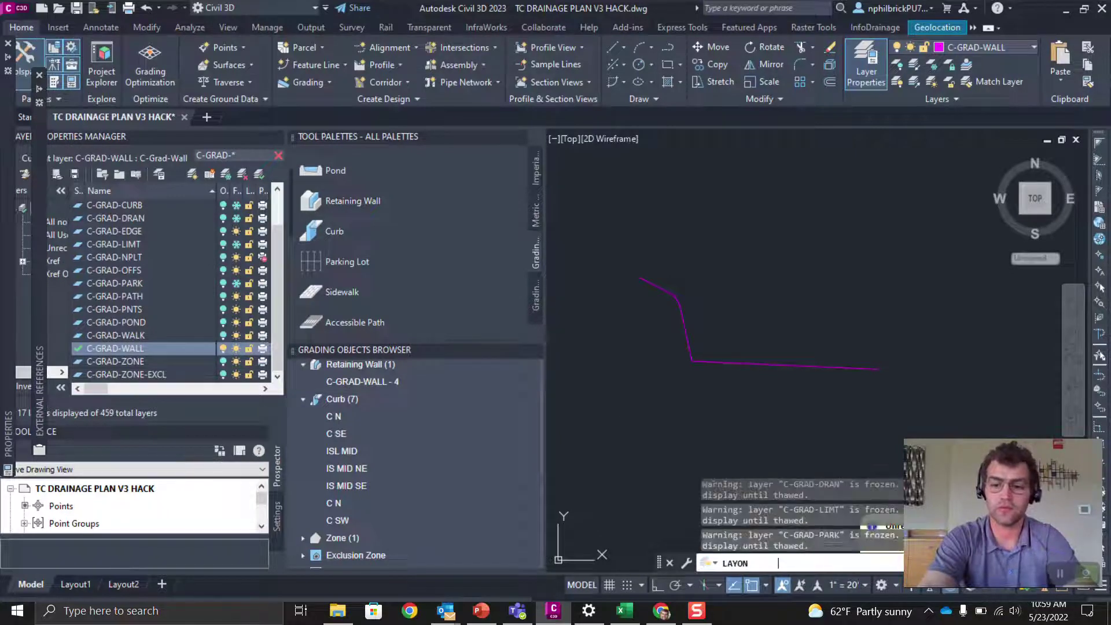
type("on")
key("Return")
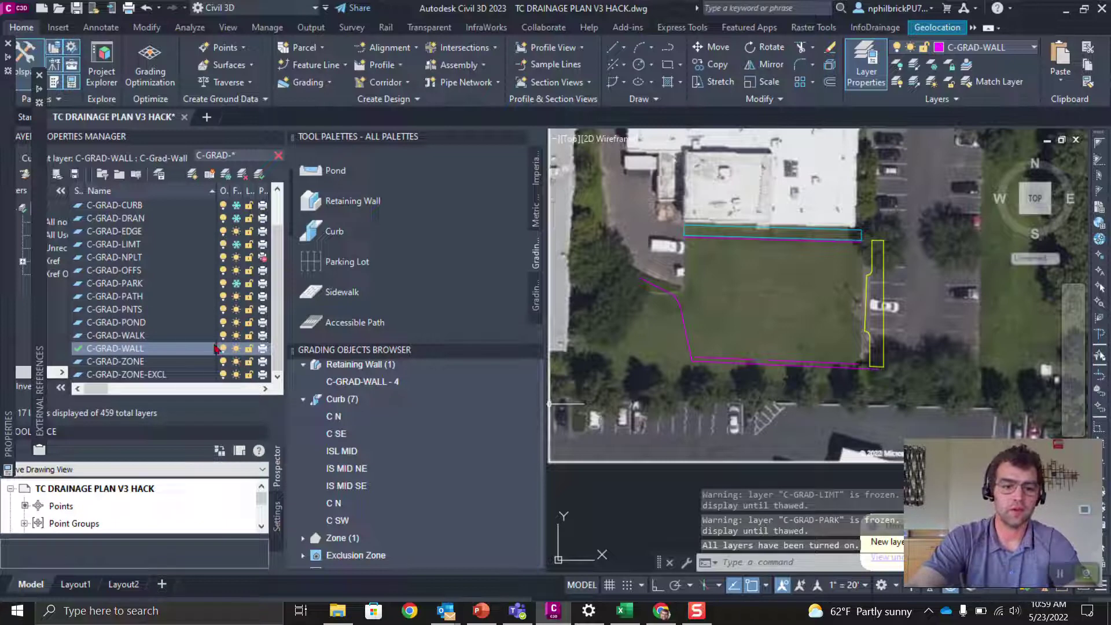
double_click(116, 337)
Freeze the C-GRAD-WALL and C-GRAD-EDGE layers and isolate the C-GRAD-WALK layer.
left_click(117, 349)
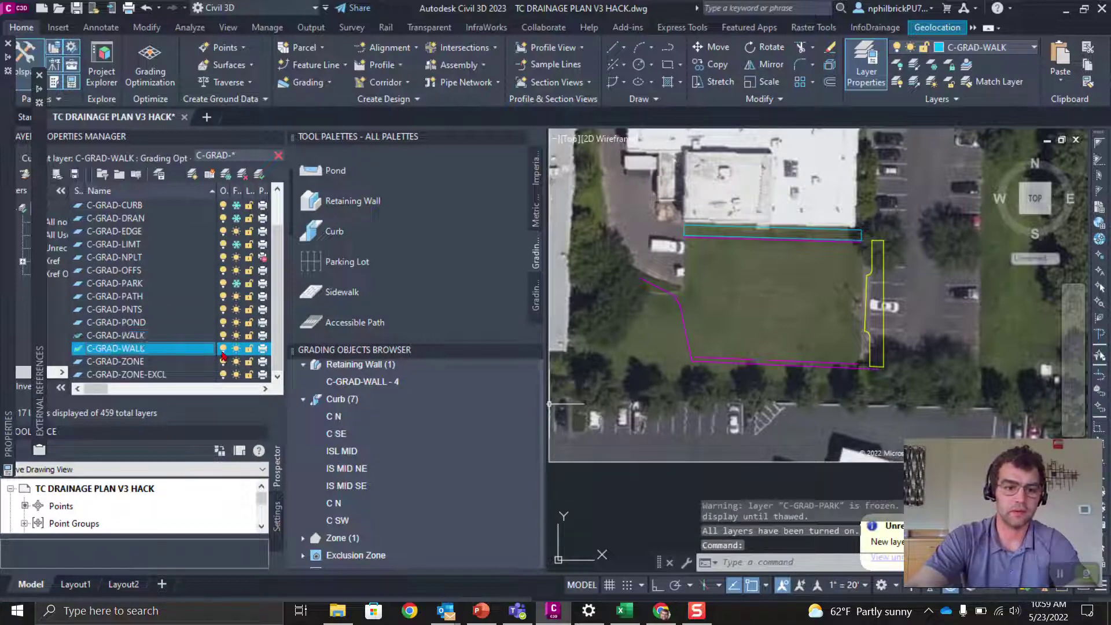
left_click(236, 349)
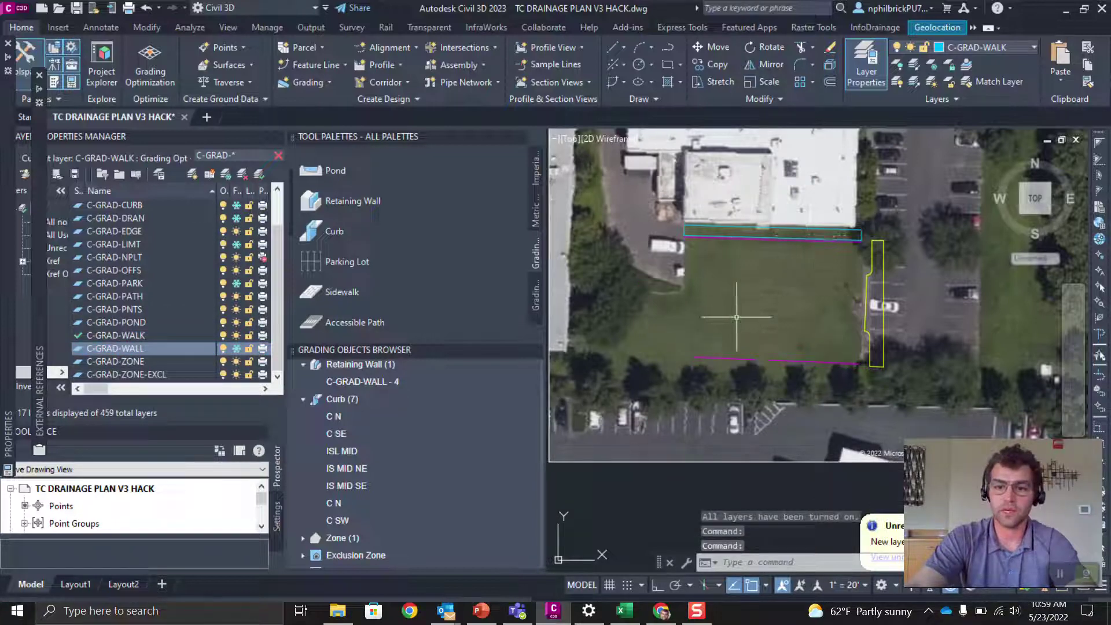
left_click(134, 233)
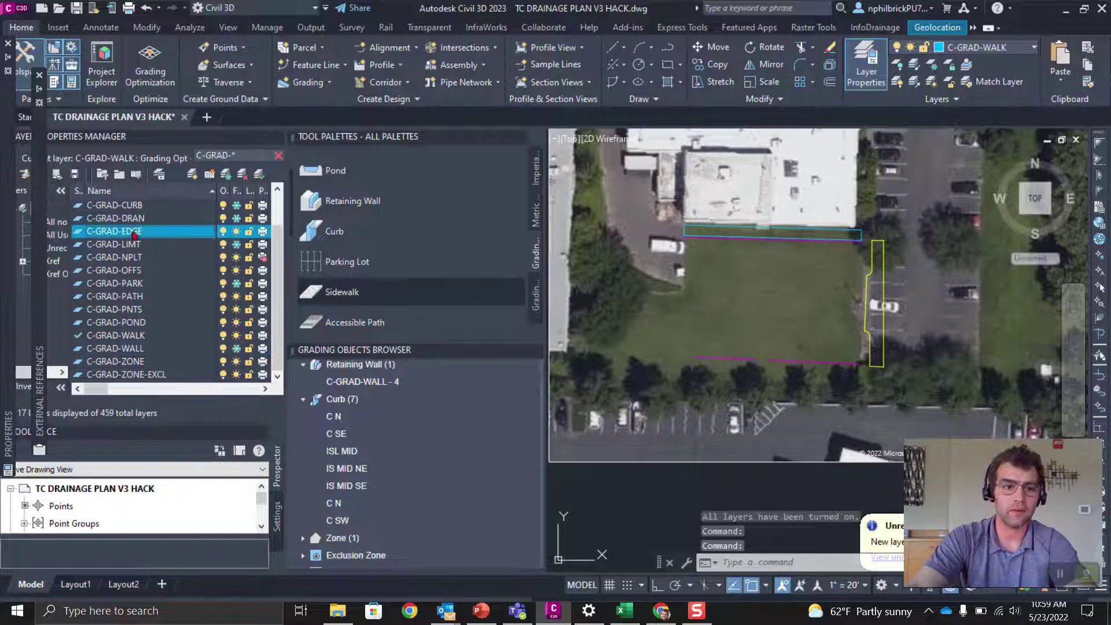
left_click(236, 232)
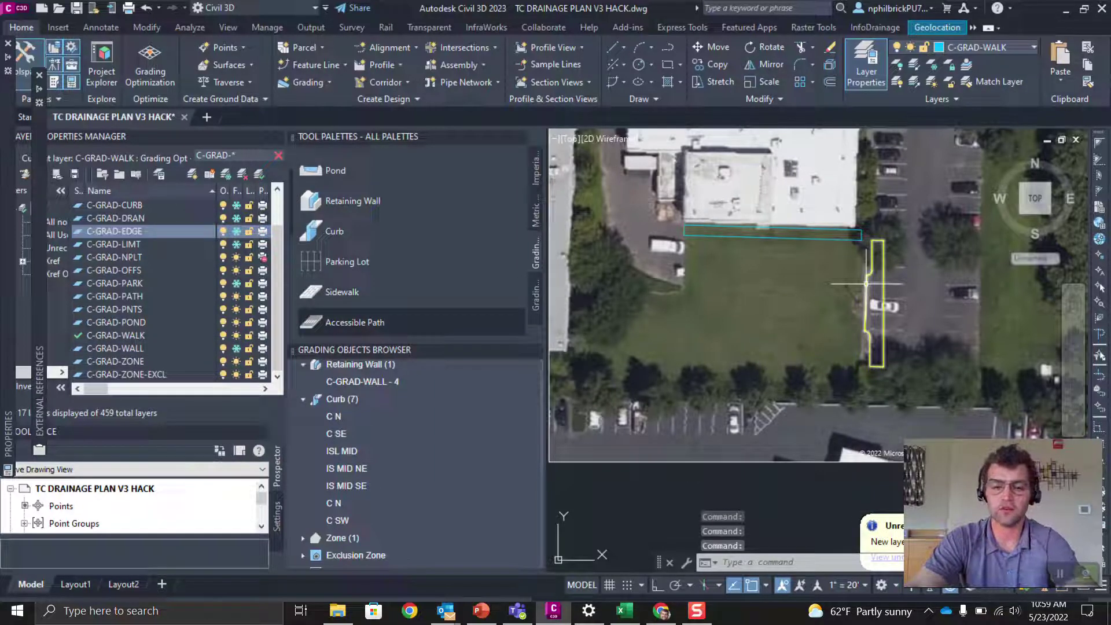
left_click(119, 339)
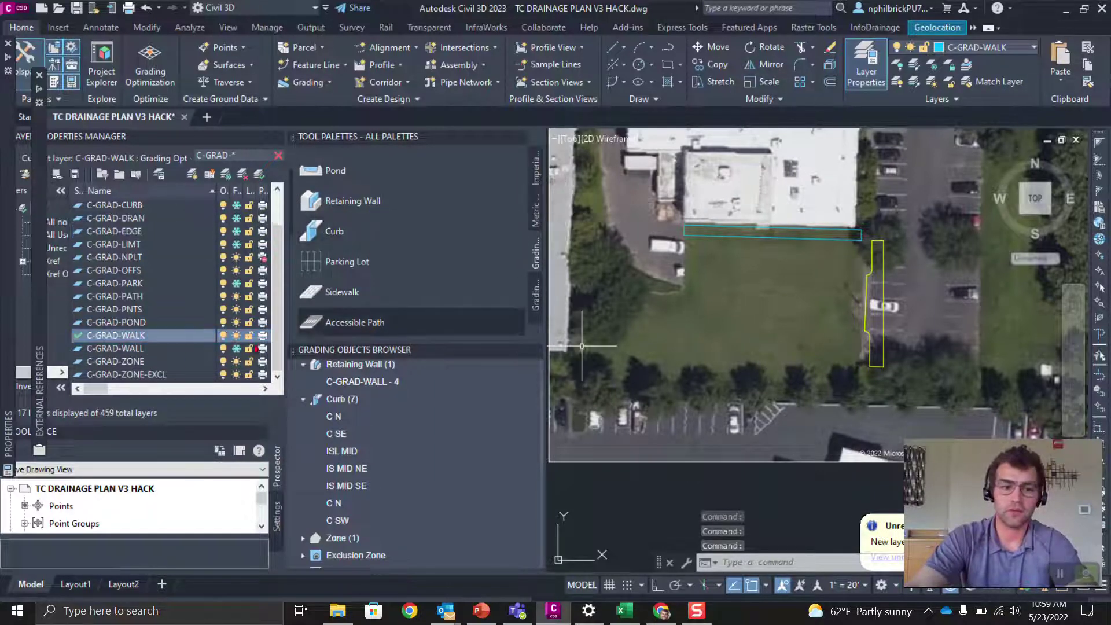
right_click(142, 341)
left_click(206, 428)
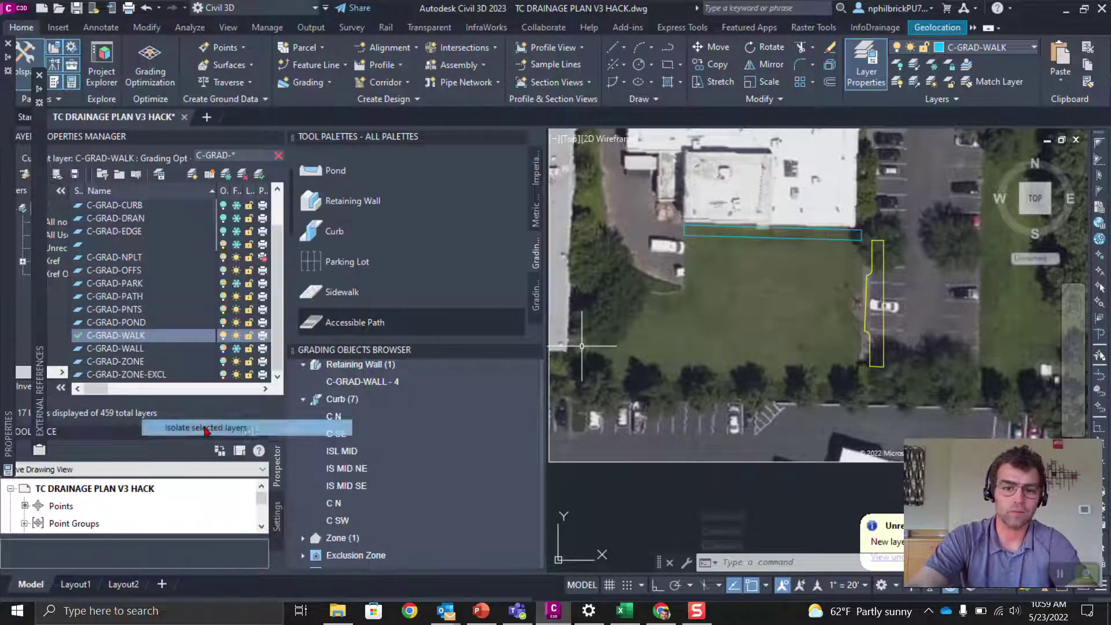
Convert the long rectangle on C-GRAD-WALK into a Sidewalk grading object named SIDEWALK N and clear the selection.
left_click(690, 232)
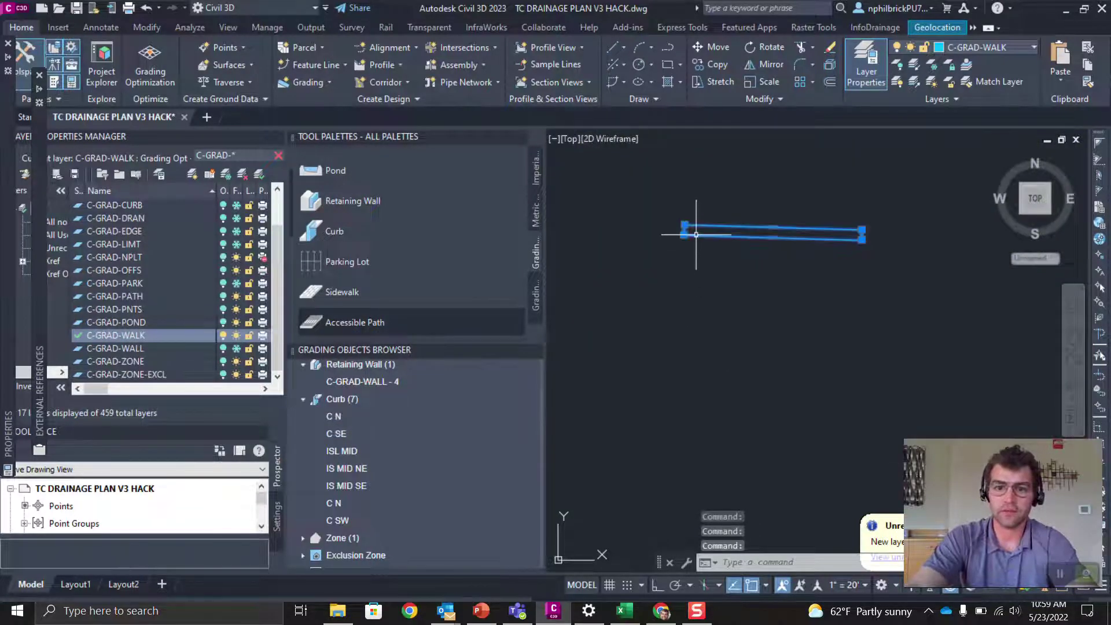
scroll(371, 232, "down", 5)
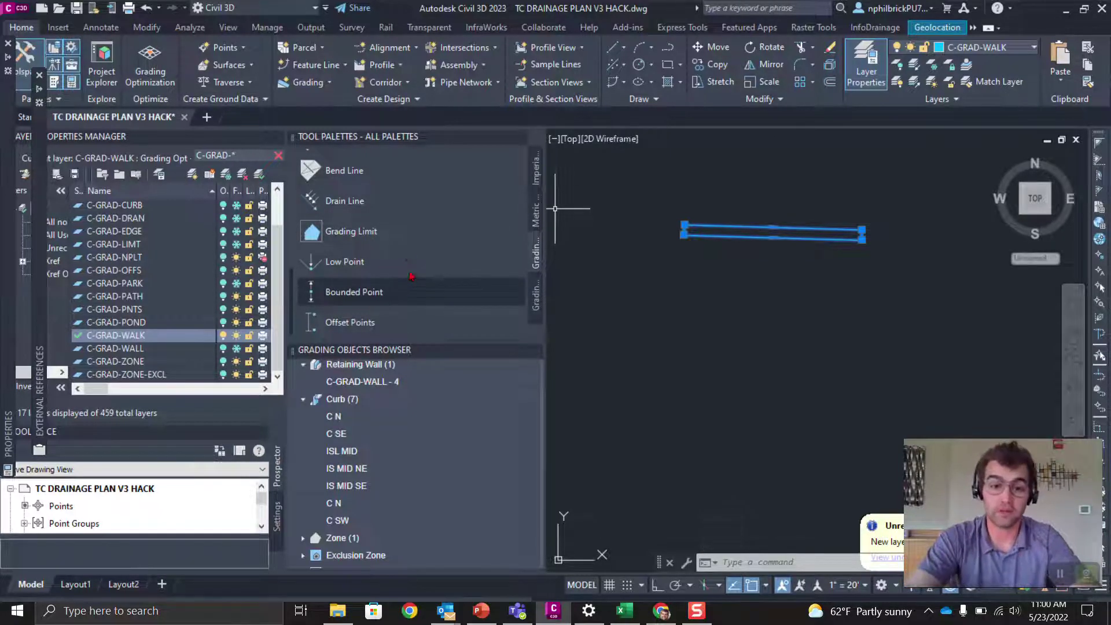
scroll(411, 266, "up", 5)
left_click(328, 198)
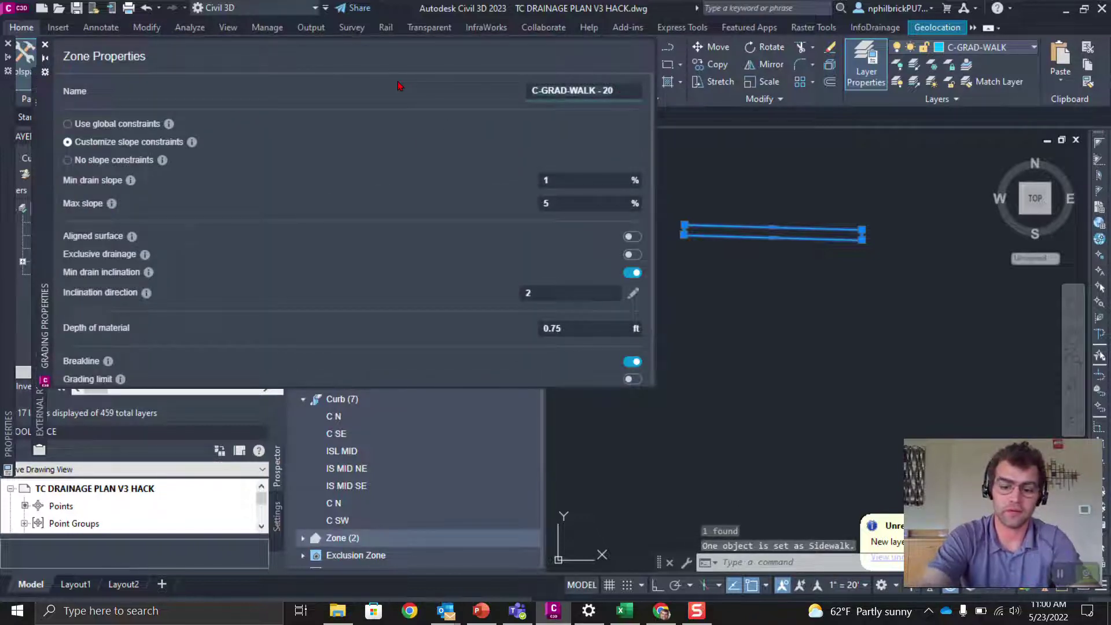
type("side")
key("BackSpace")
key("BackSpace")
key("BackSpace")
key("Caps_Lock")
key("BackSpace")
type("SIDEWALK N")
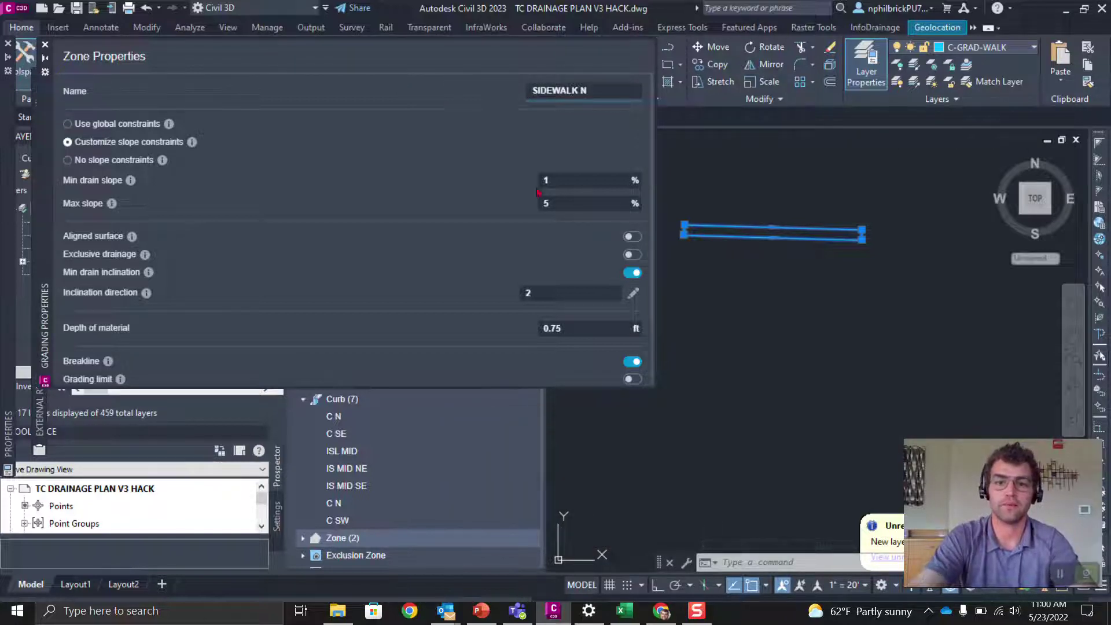
key("Return")
key("Escape")
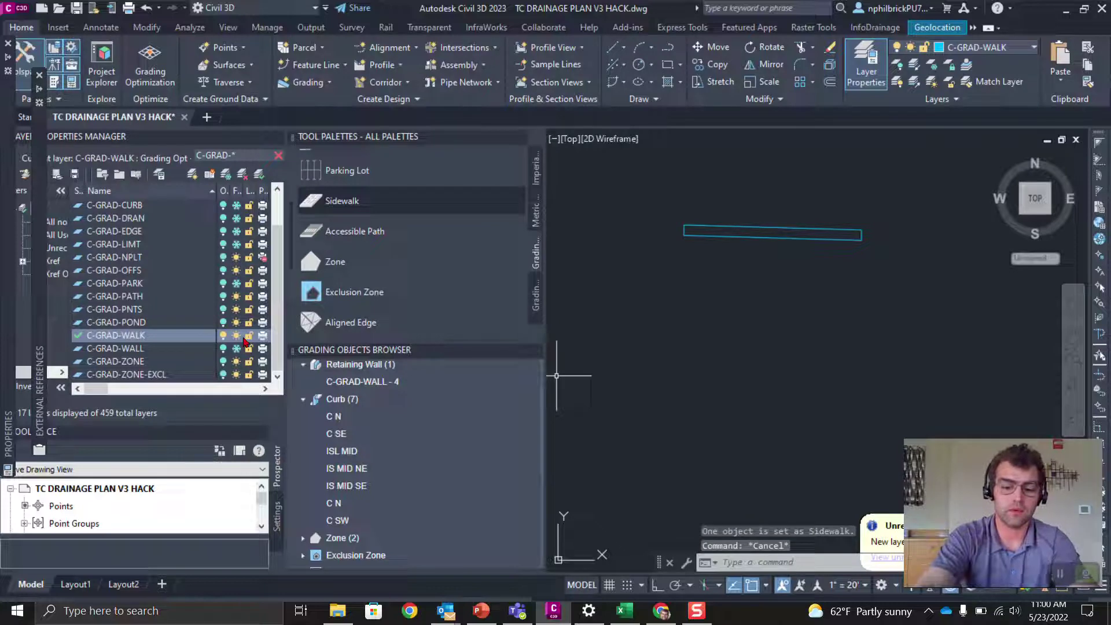
Turn all layers back on with LAYON and make C-GRAD-ZONE the current layer.
type("AYON")
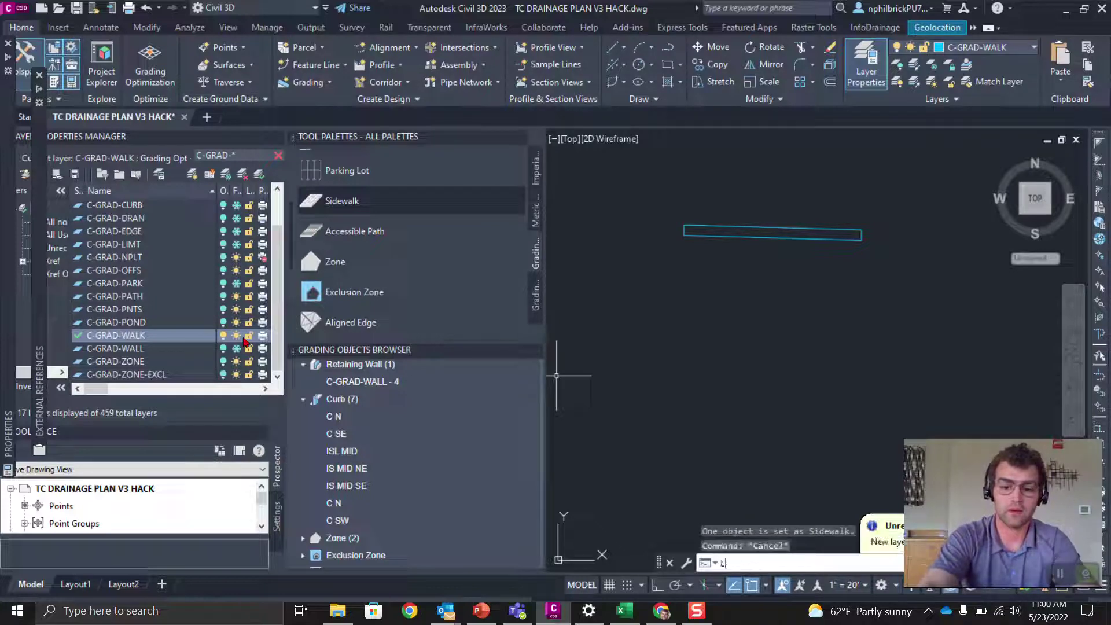
key("Return")
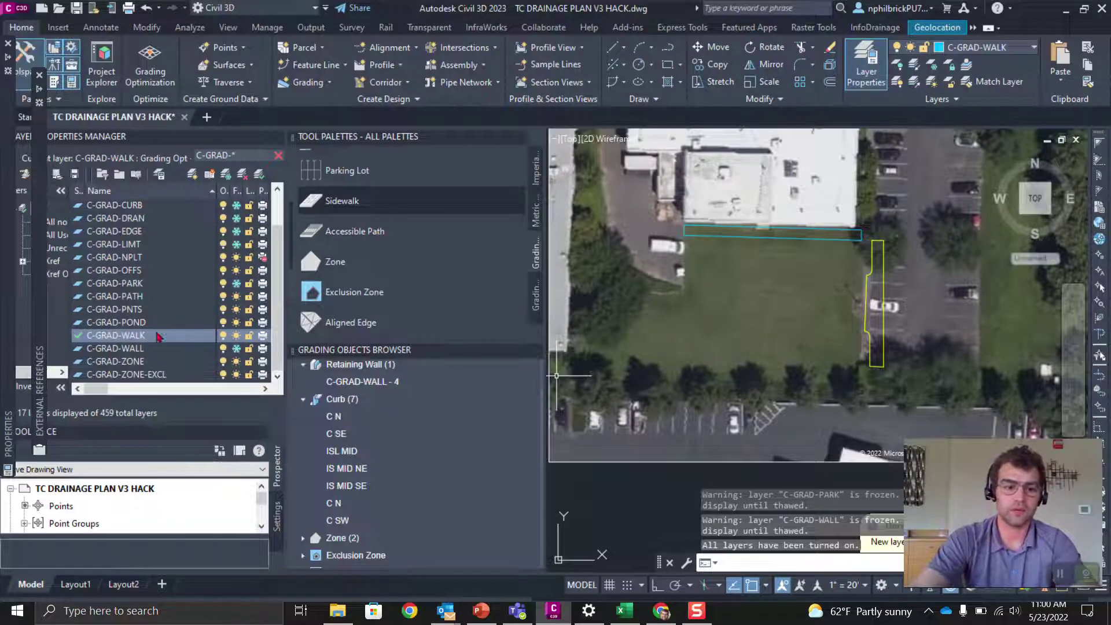
double_click(117, 364)
Freeze the C-GRAD-WALK layer so that only the zone outline stays displayed over the aerial image.
left_click(120, 336)
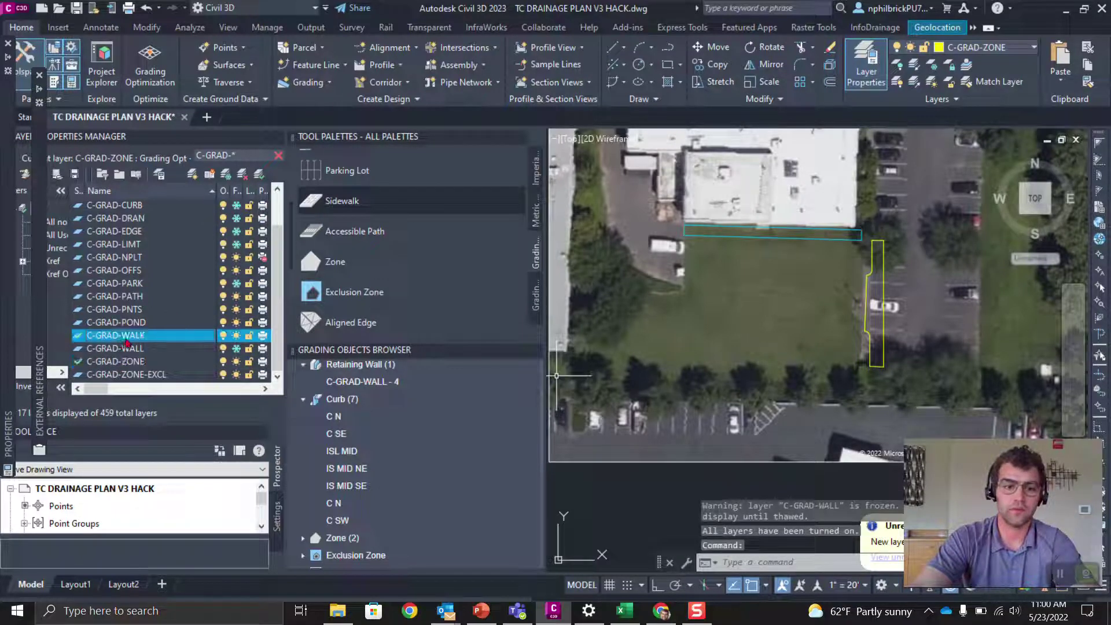
left_click(237, 335)
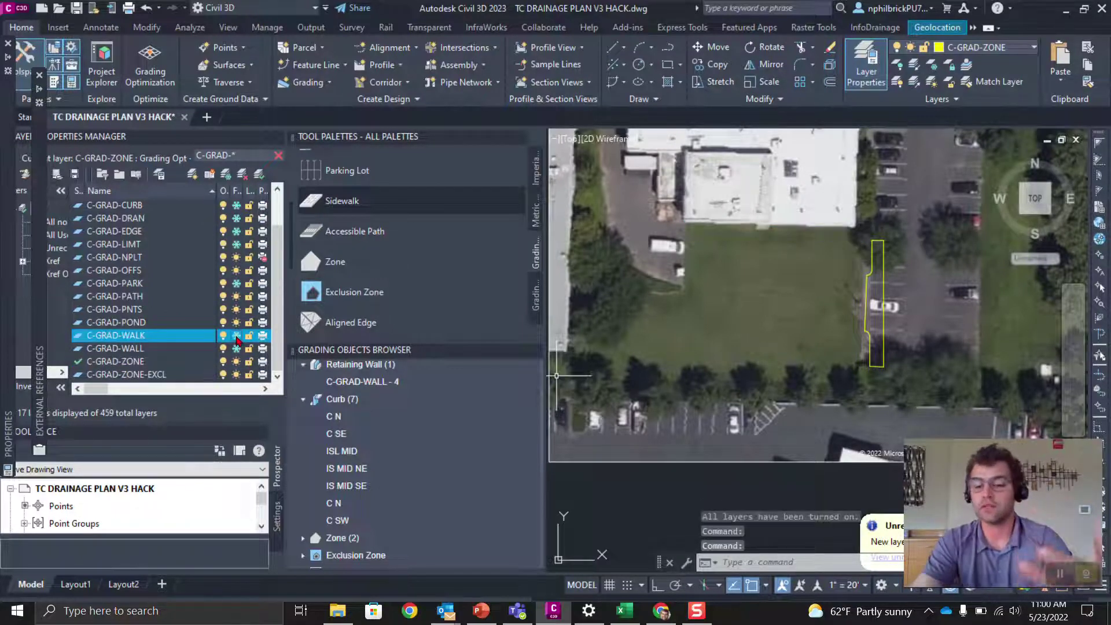
right_click(158, 341)
key("Escape")
Convert the yellow outline beside the parking lot into a Zone grading object named PARKING ENTRANCE and clear the selection.
left_click(865, 284)
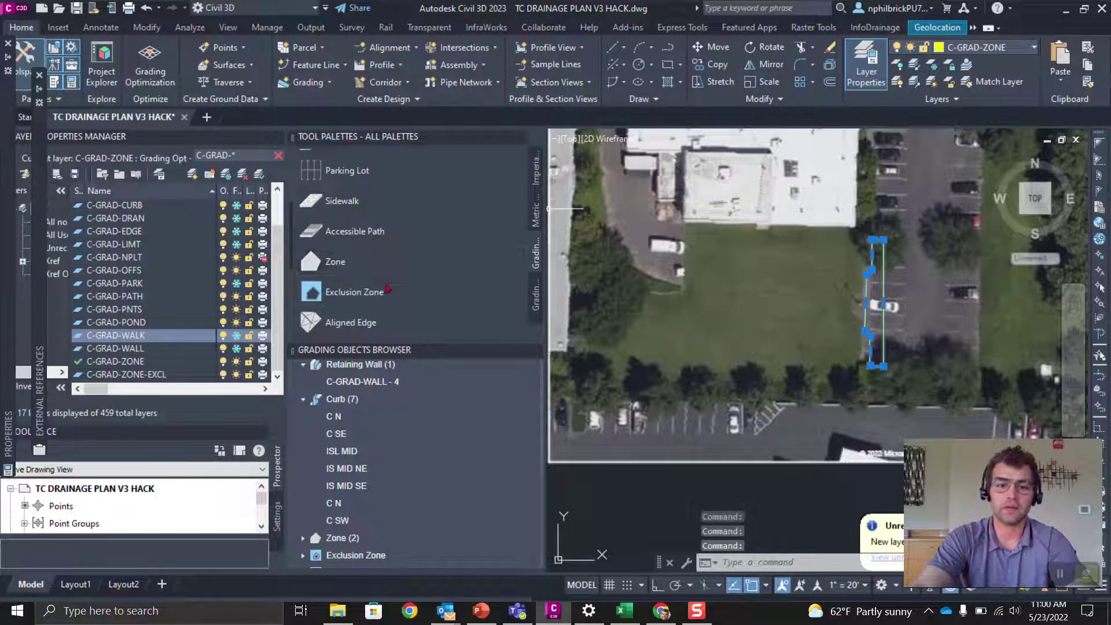
left_click(375, 263)
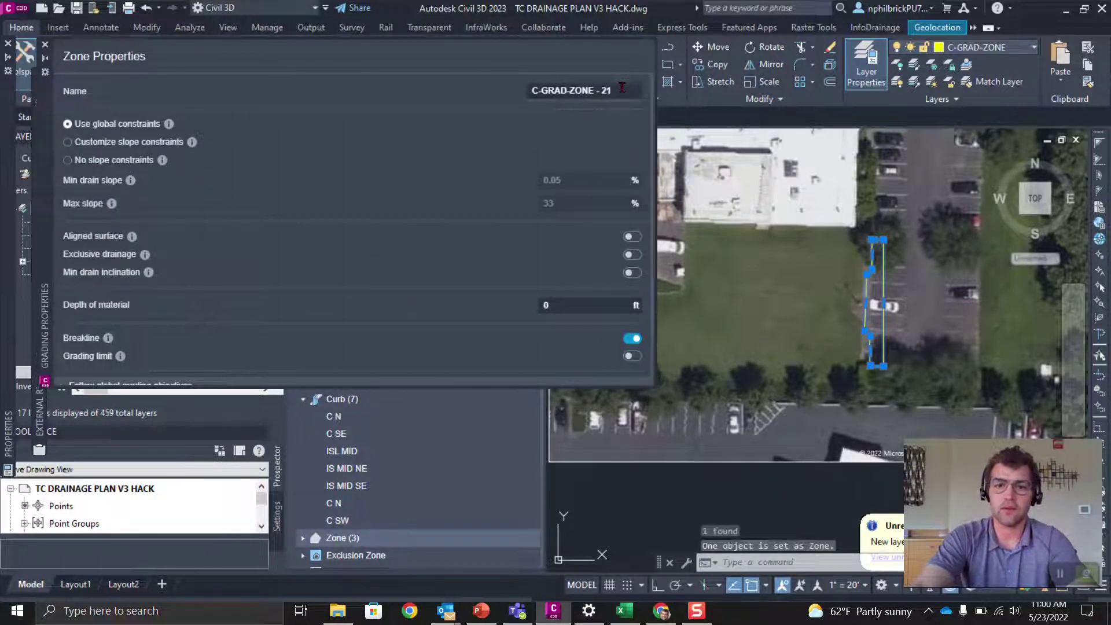
type("PARKING")
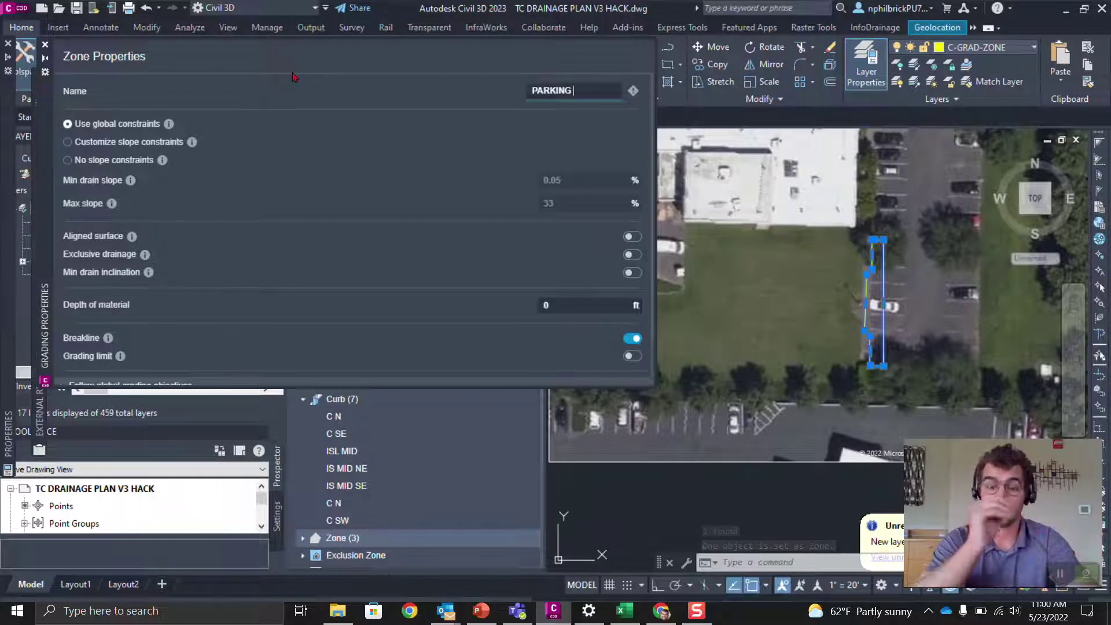
type(" ENTRANCE")
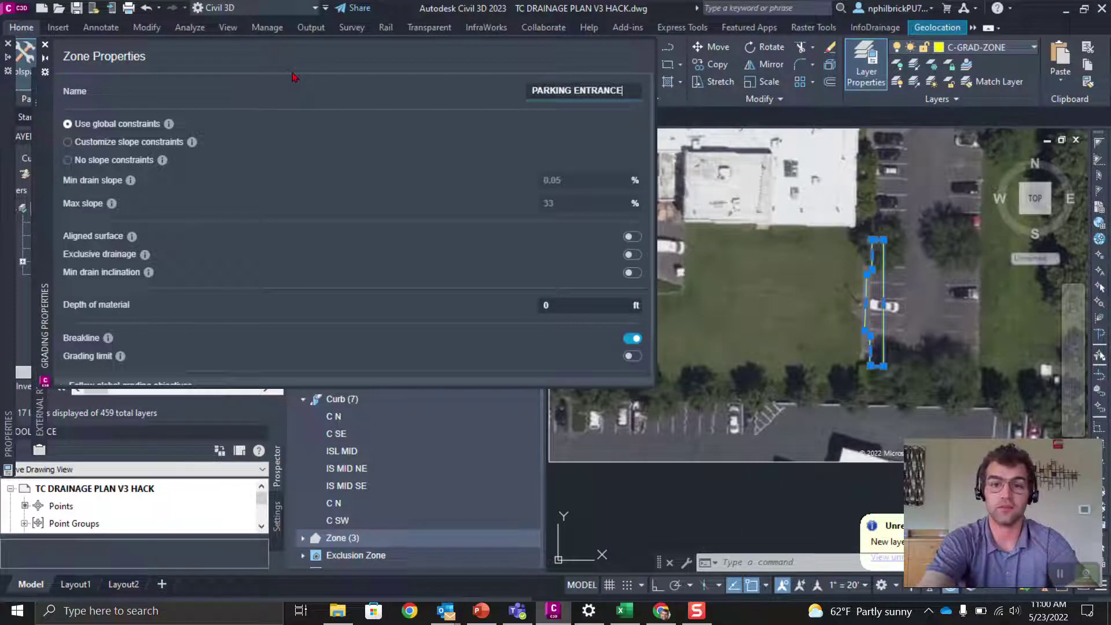
key("Escape")
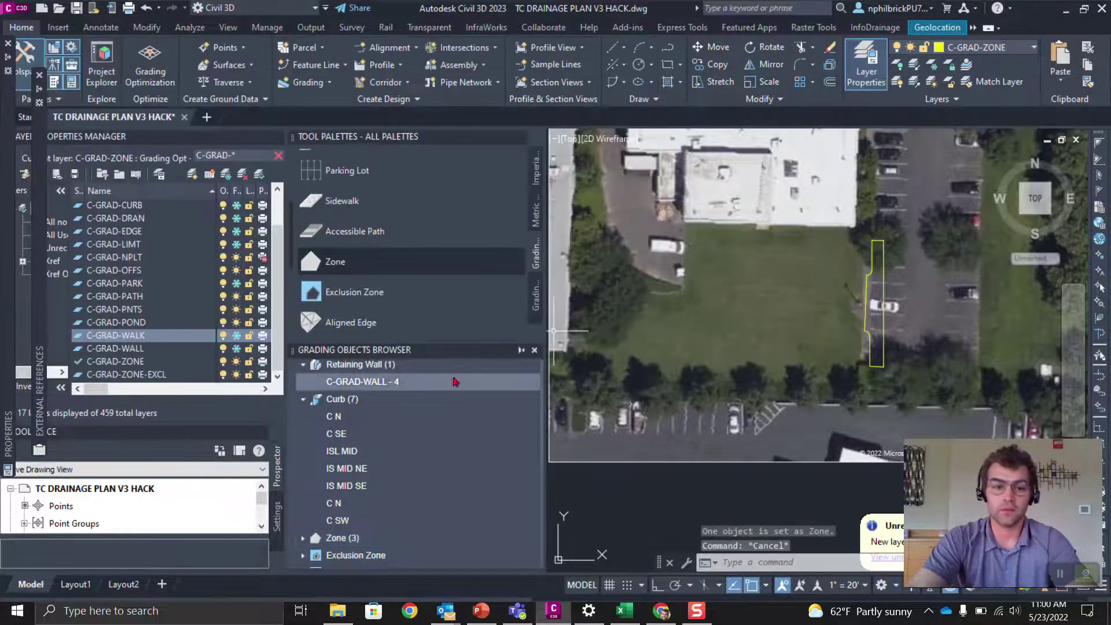
Review the created curbs and zones in the Grading Objects Browser, expanding the Zone group to check its entries.
scroll(555, 332, "down", 2)
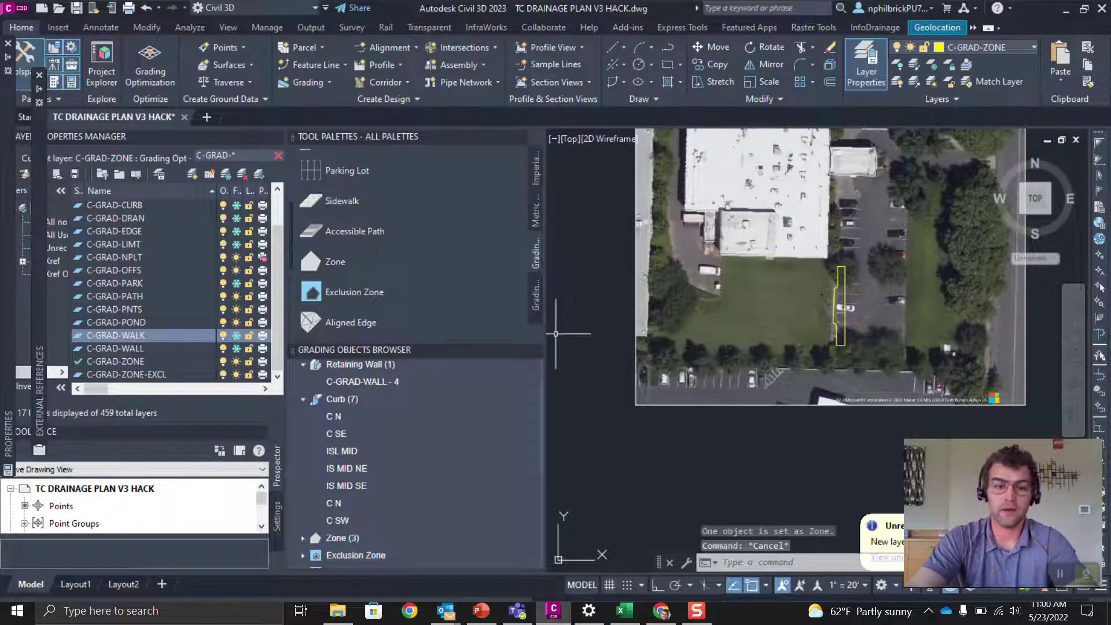
left_click(341, 418)
key("Escape")
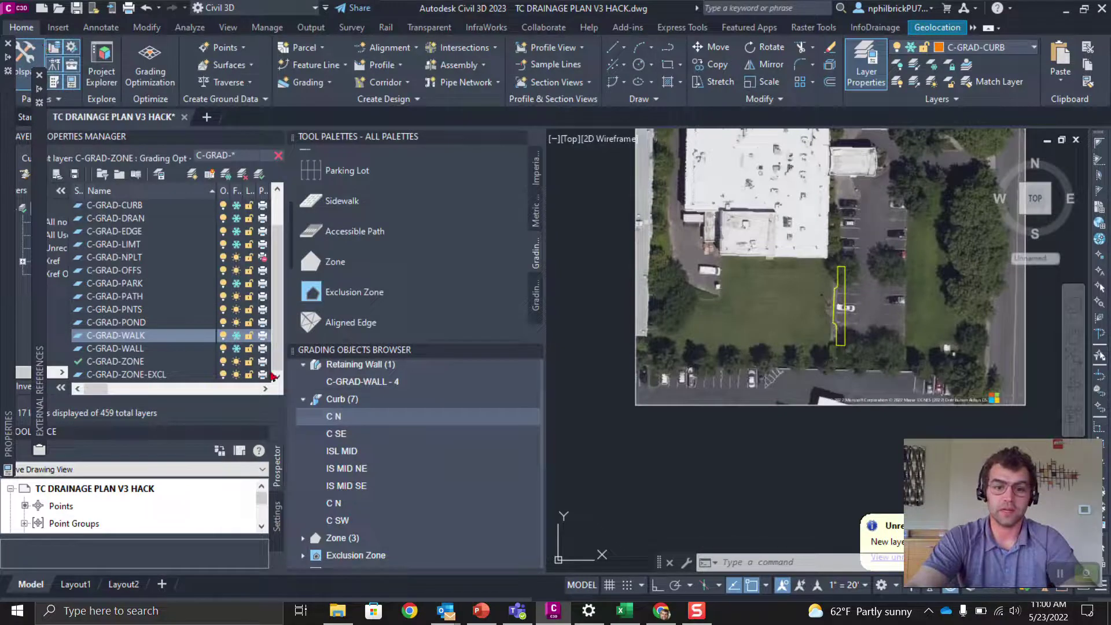
scroll(353, 440, "down", 2)
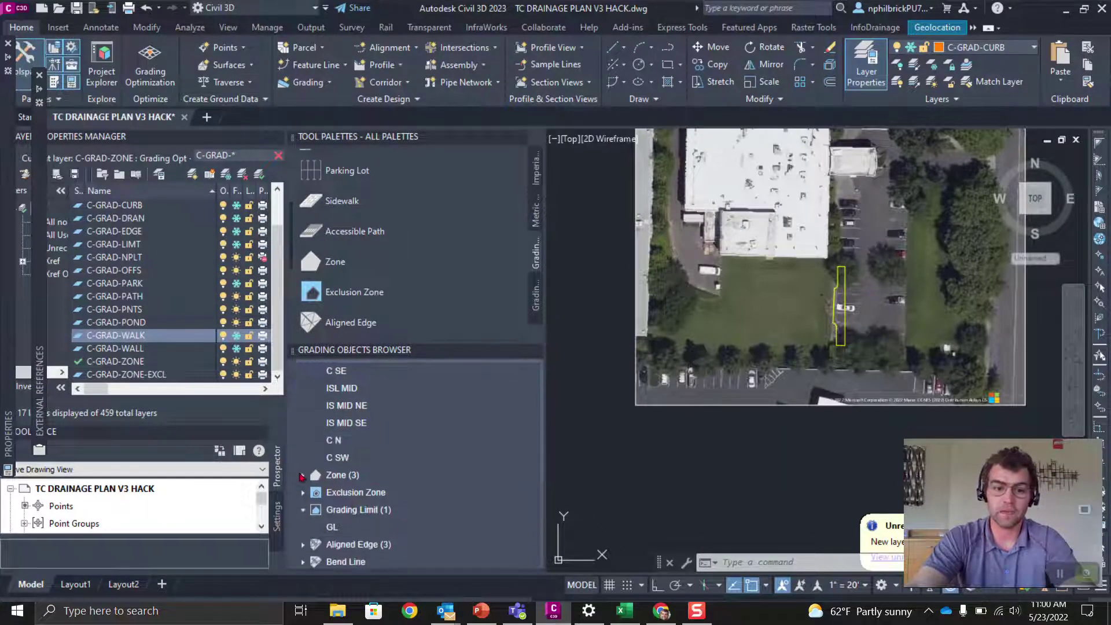
left_click(303, 478)
scroll(347, 451, "down", 2)
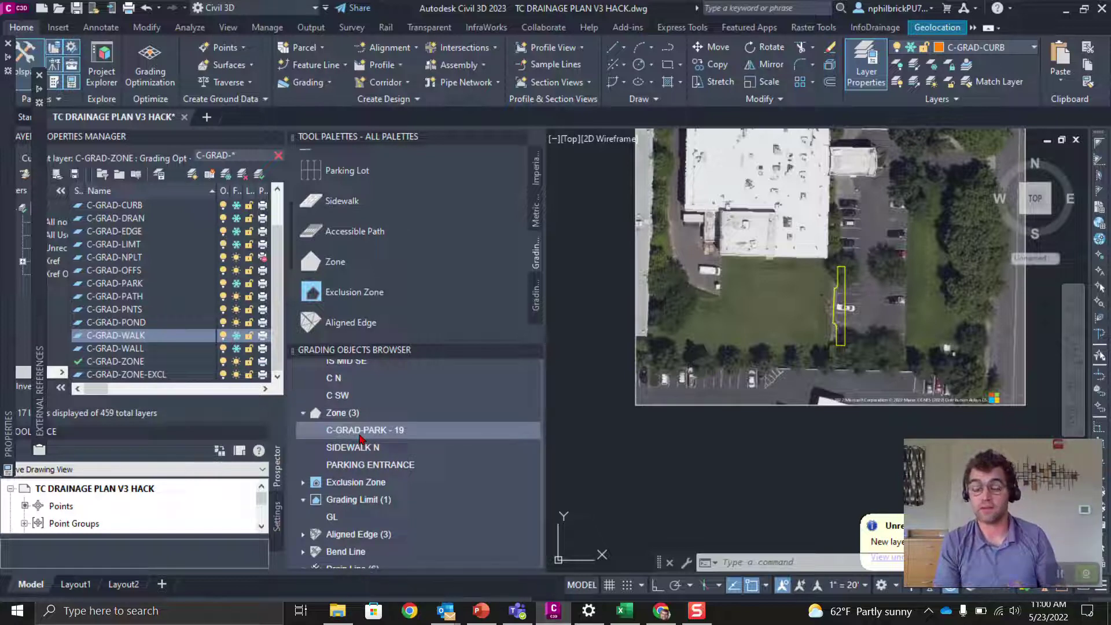
left_click(368, 466)
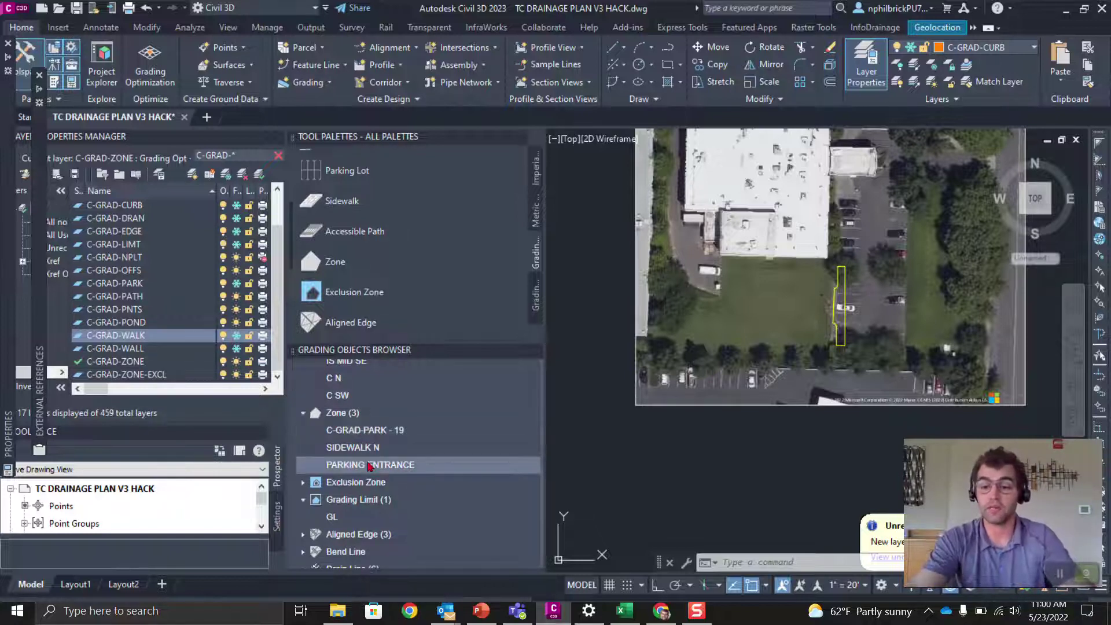
left_click(346, 268)
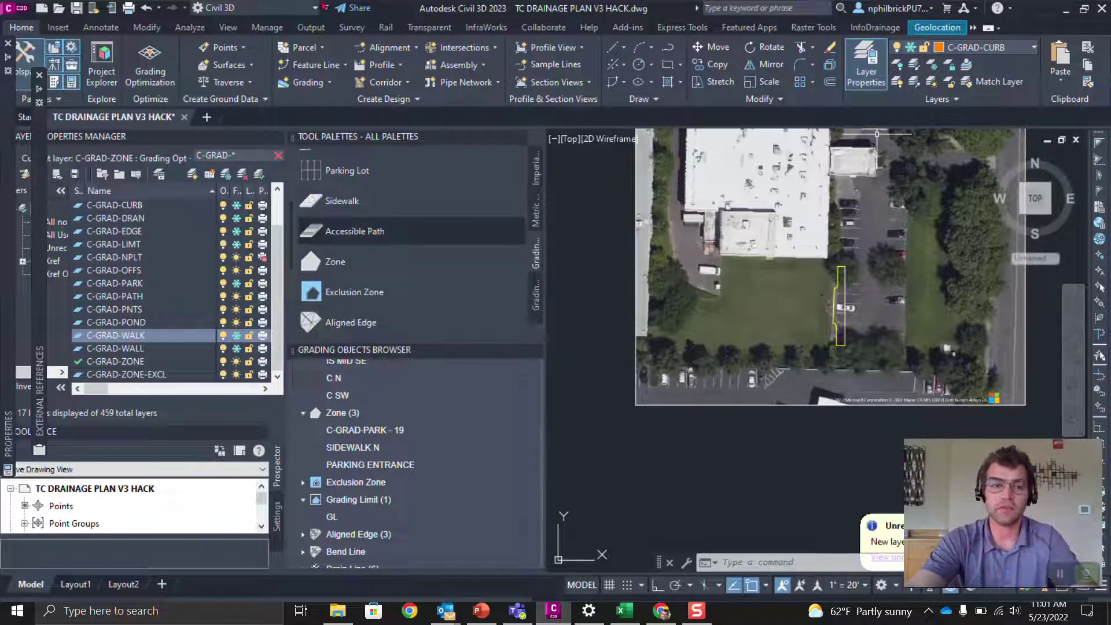
Launch Grading Optimization for the drawing, accepting the default response to the EG surface prompt.
left_click(190, 27)
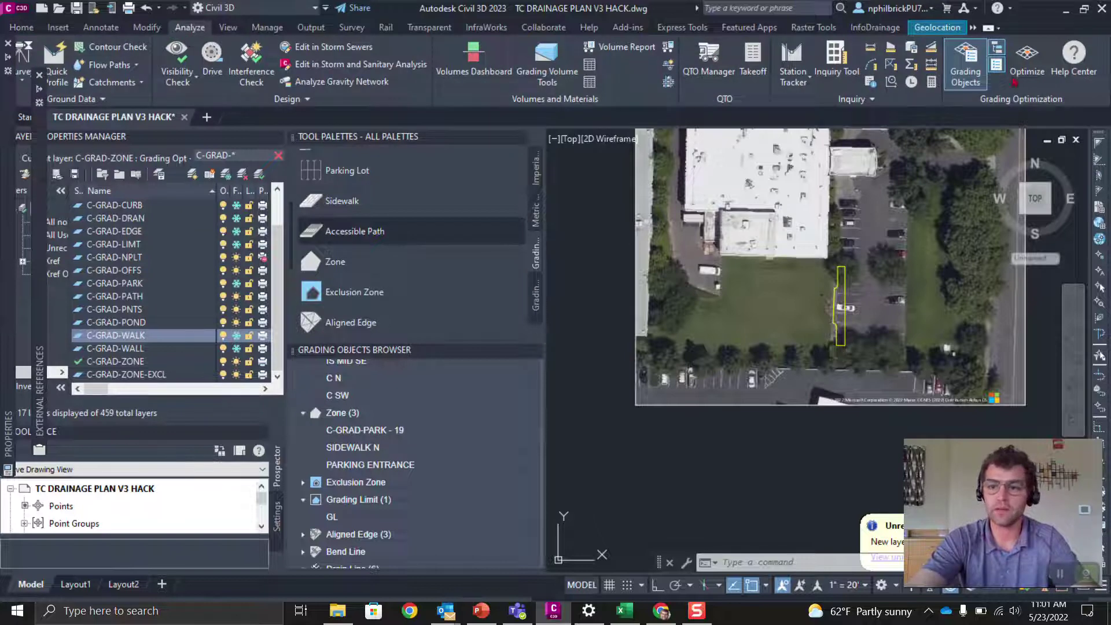
left_click(1027, 58)
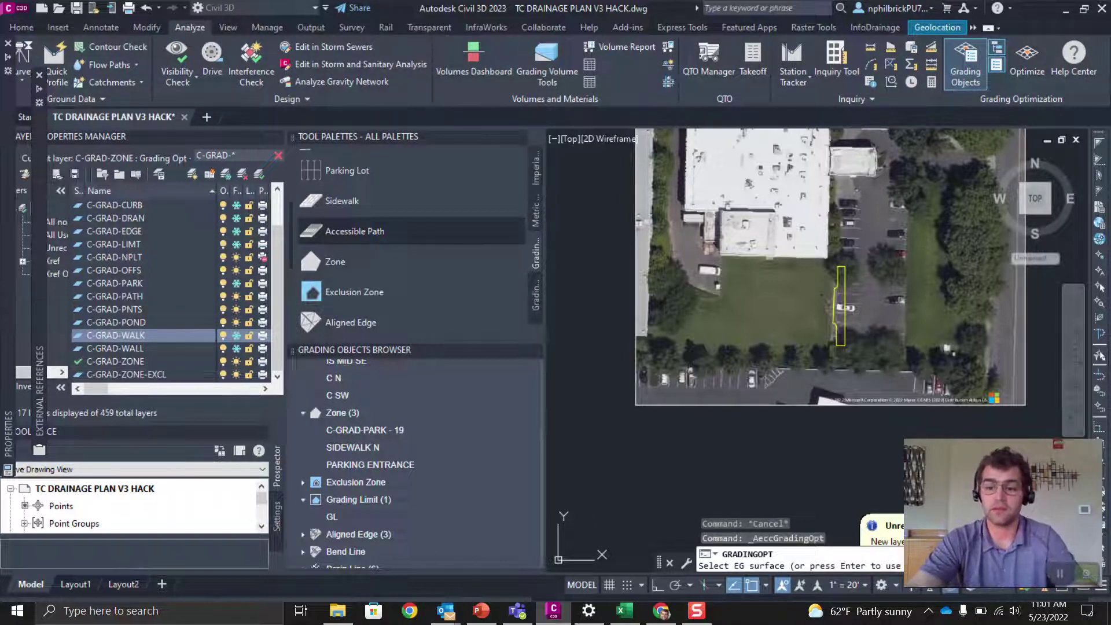
key("Return")
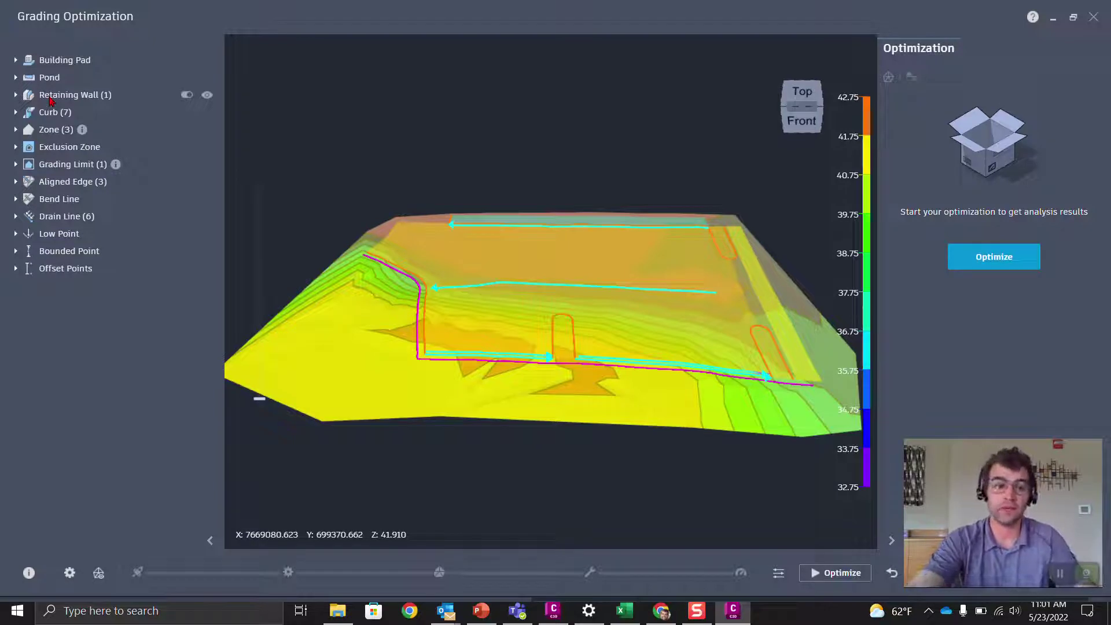
Select the retaining wall C-GRAD-WALL - 4 and switch its visibility and active state off and back on.
left_click(16, 95)
left_click(138, 118)
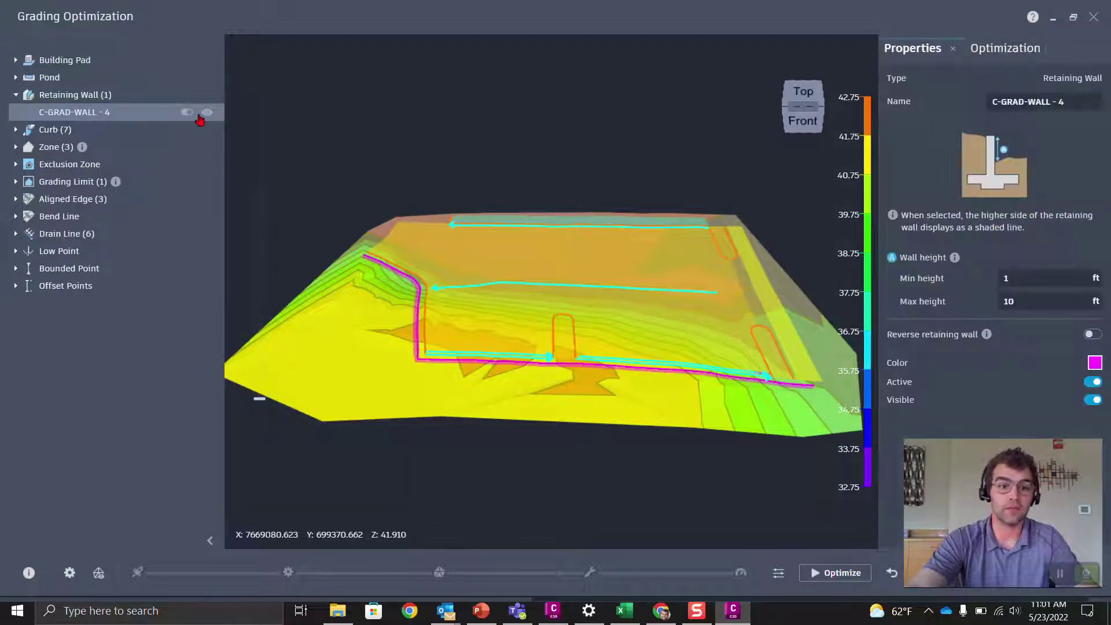
left_click(207, 112)
left_click(207, 113)
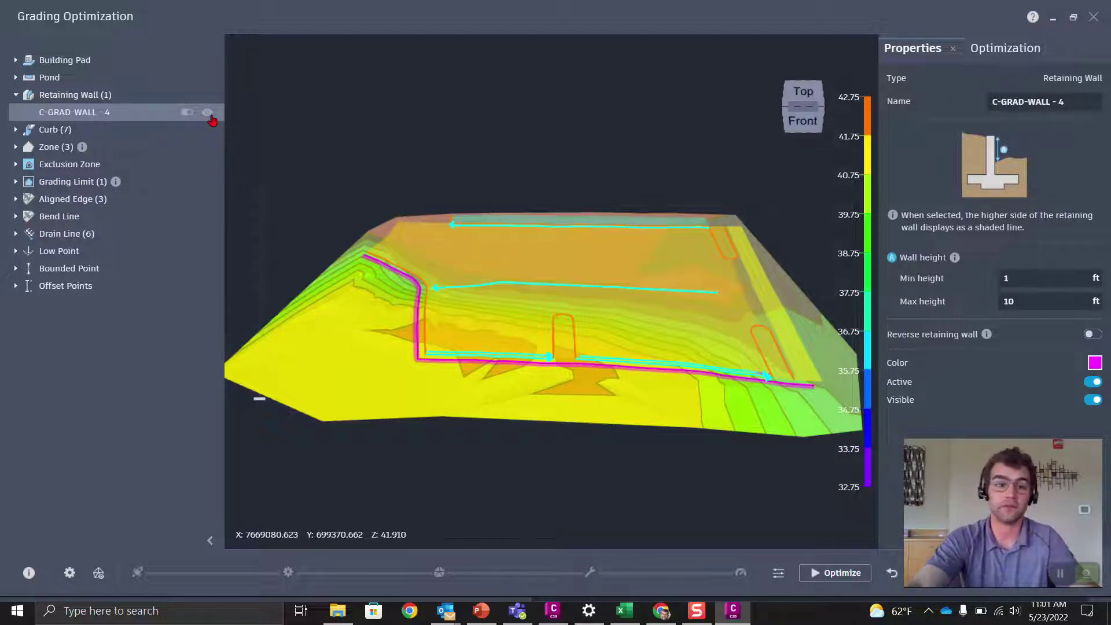
left_click(186, 113)
left_click(187, 112)
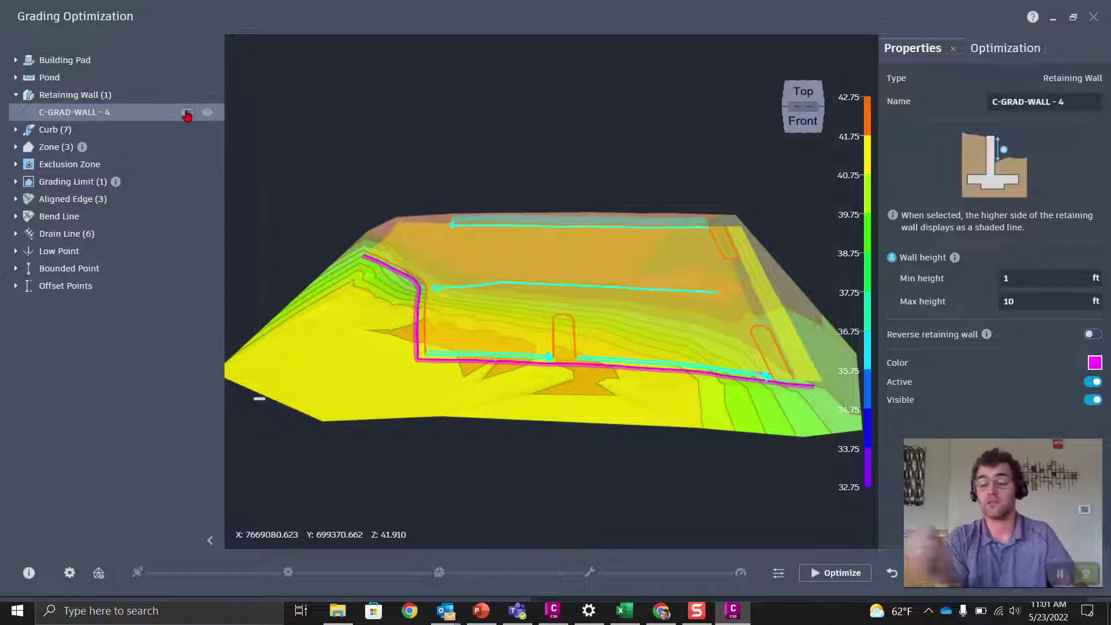
left_click(829, 574)
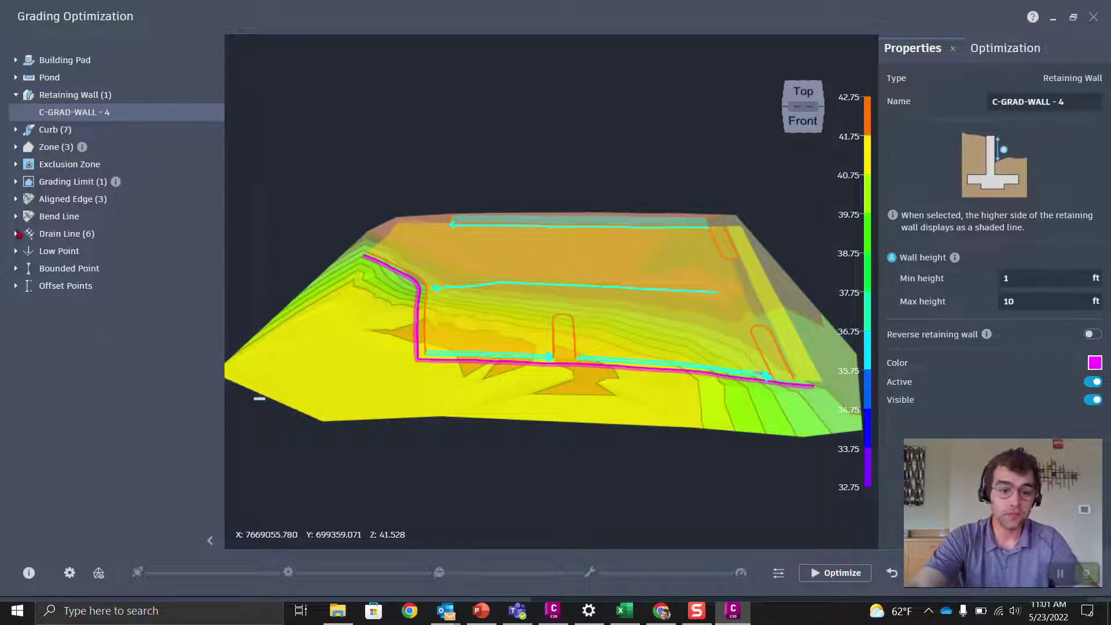
Hide and deactivate the DL SE drain line so that it is left out of the optimization.
left_click(16, 234)
left_click(89, 255)
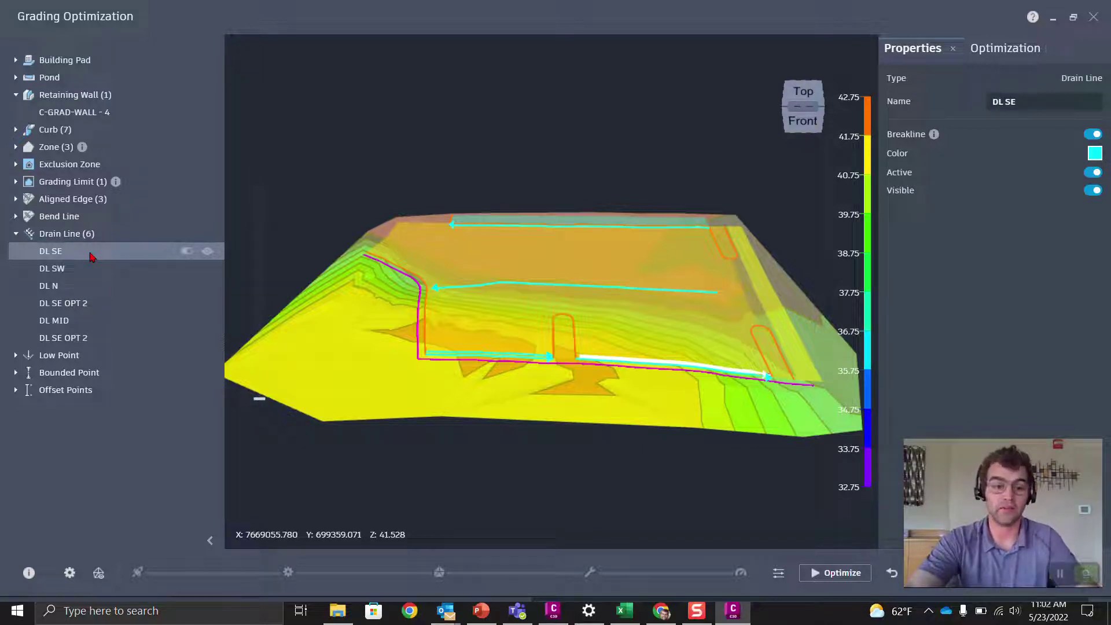
left_click(209, 251)
left_click(188, 253)
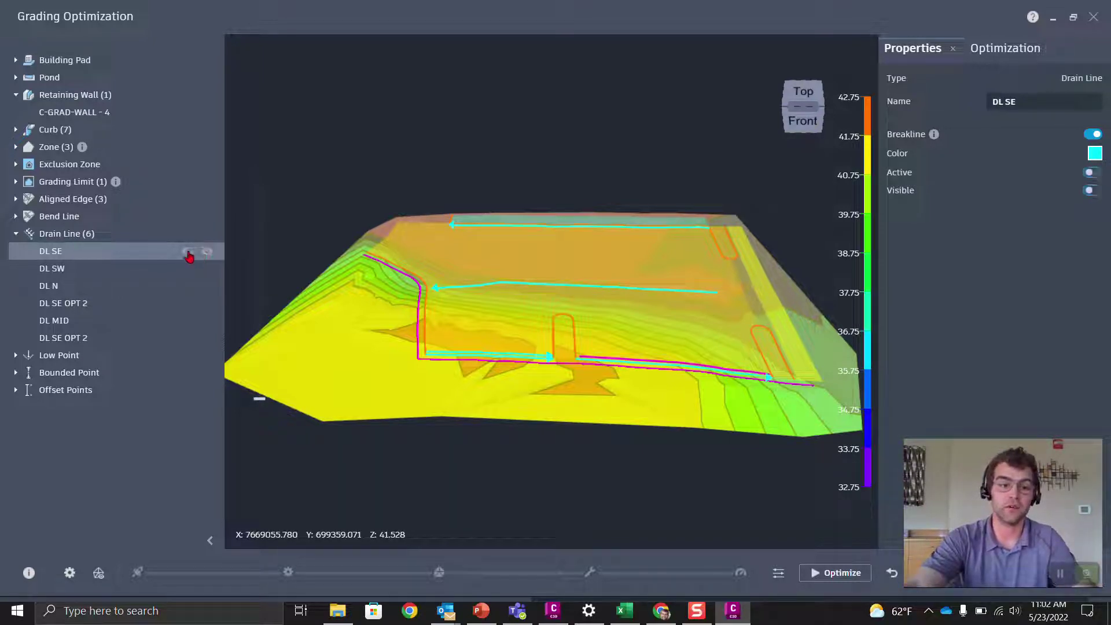
Review the slope constraints of the C-GRAD-PARK - 19 and SIDEWALK N zones, briefly hiding and reshowing the parking zone.
left_click(16, 148)
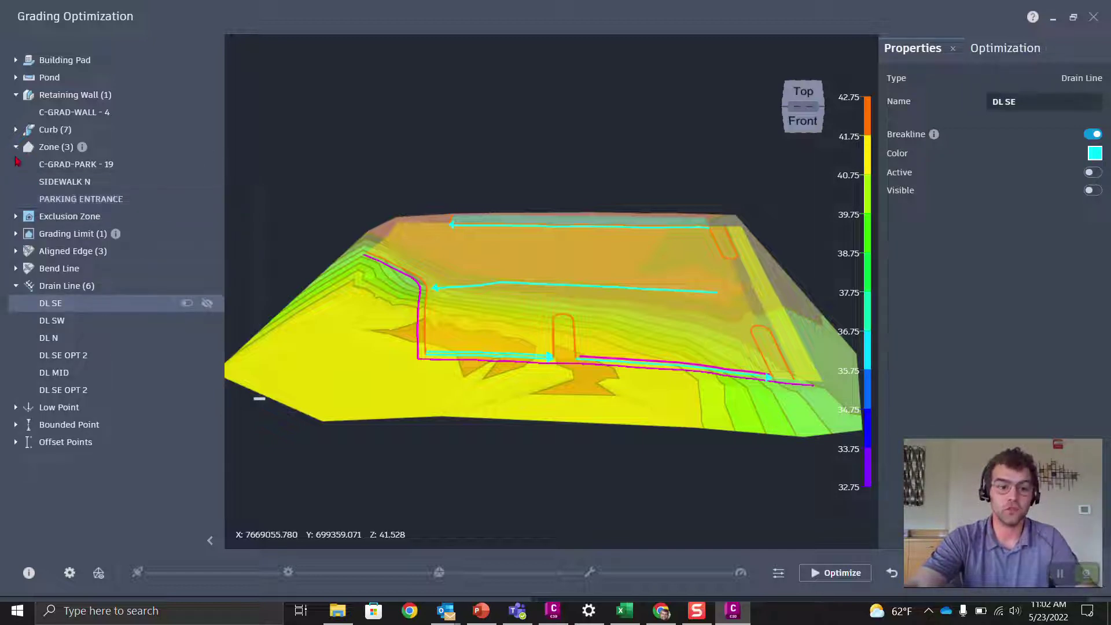
left_click(49, 165)
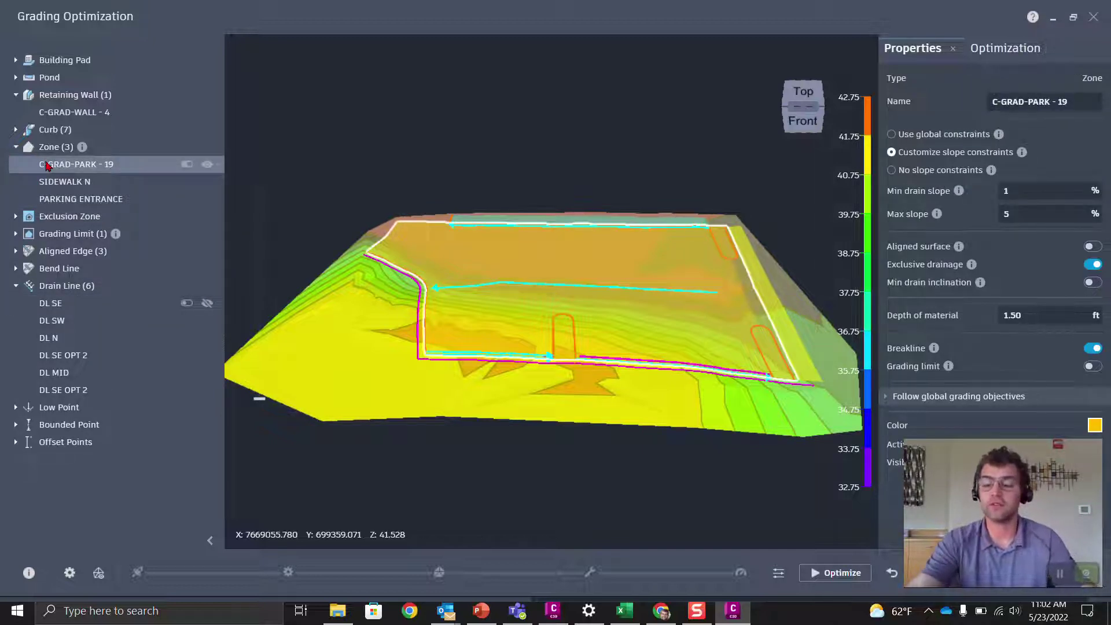
left_click(208, 165)
left_click(207, 166)
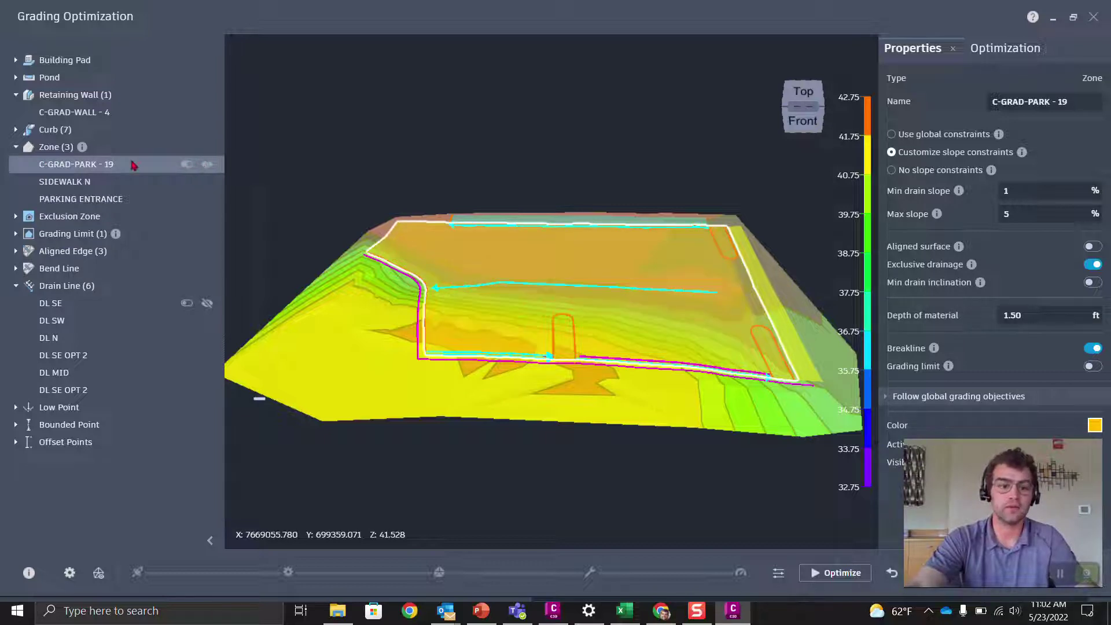
left_click(98, 183)
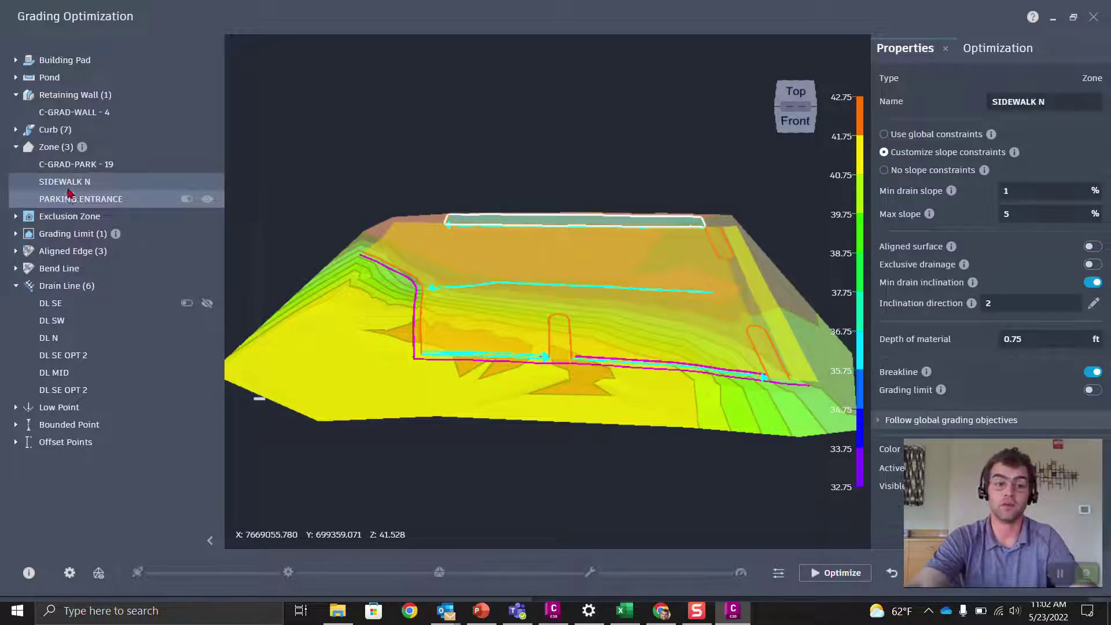
left_click(67, 167)
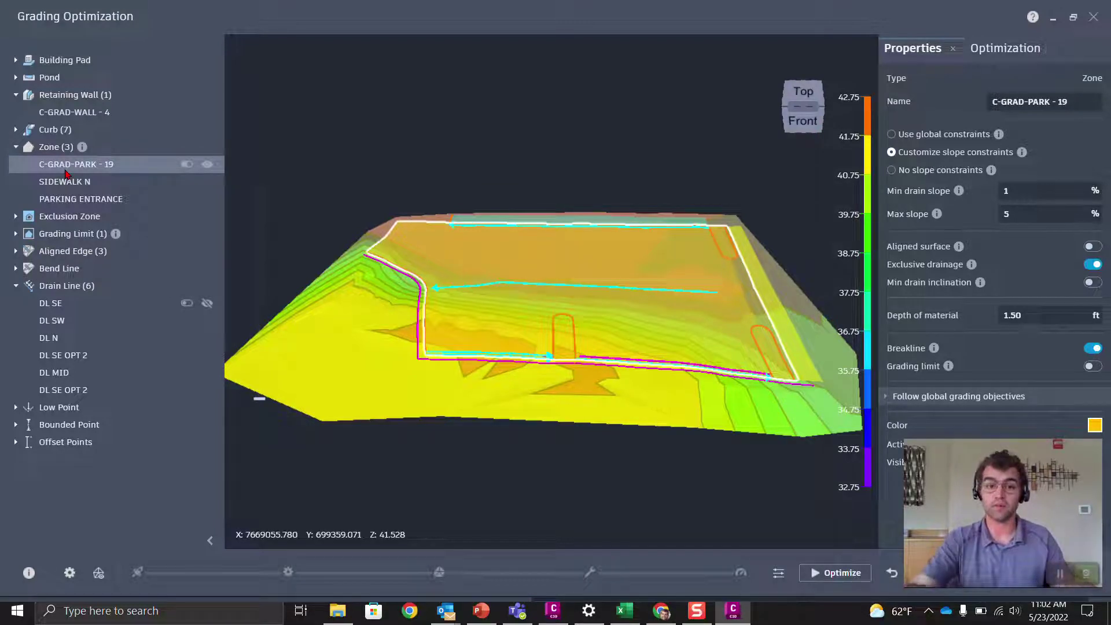
Move the PARKING ENTRANCE zone above C-GRAD-PARK - 19 in the zone order, after comparing where the zones overlap.
left_click_drag(289, 278, 558, 377)
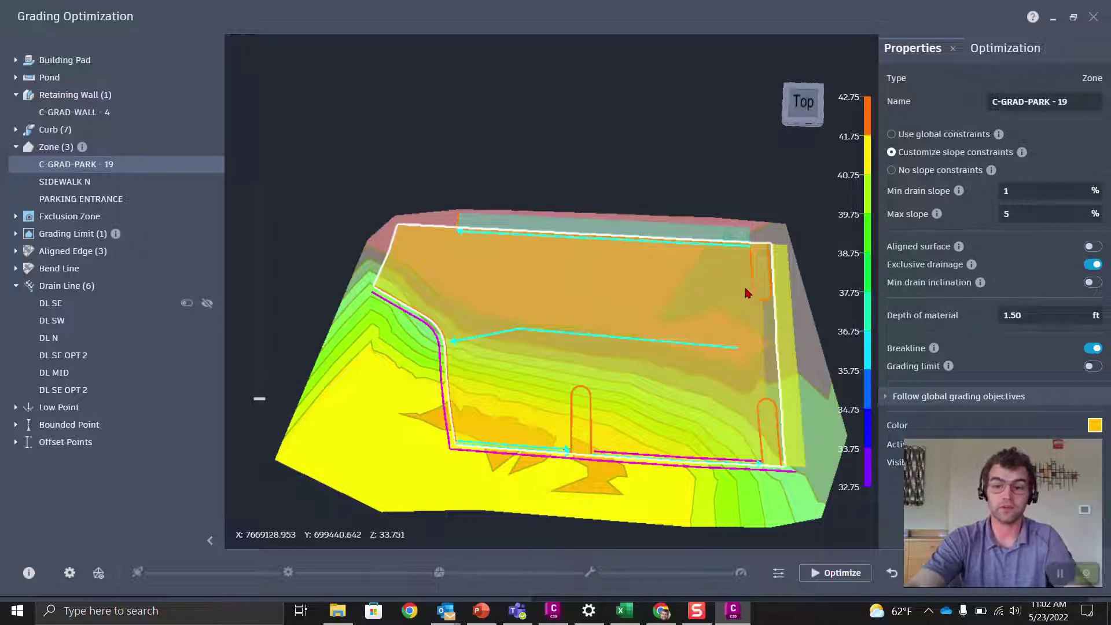
left_click_drag(795, 389, 503, 297)
scroll(659, 393, "up", 2)
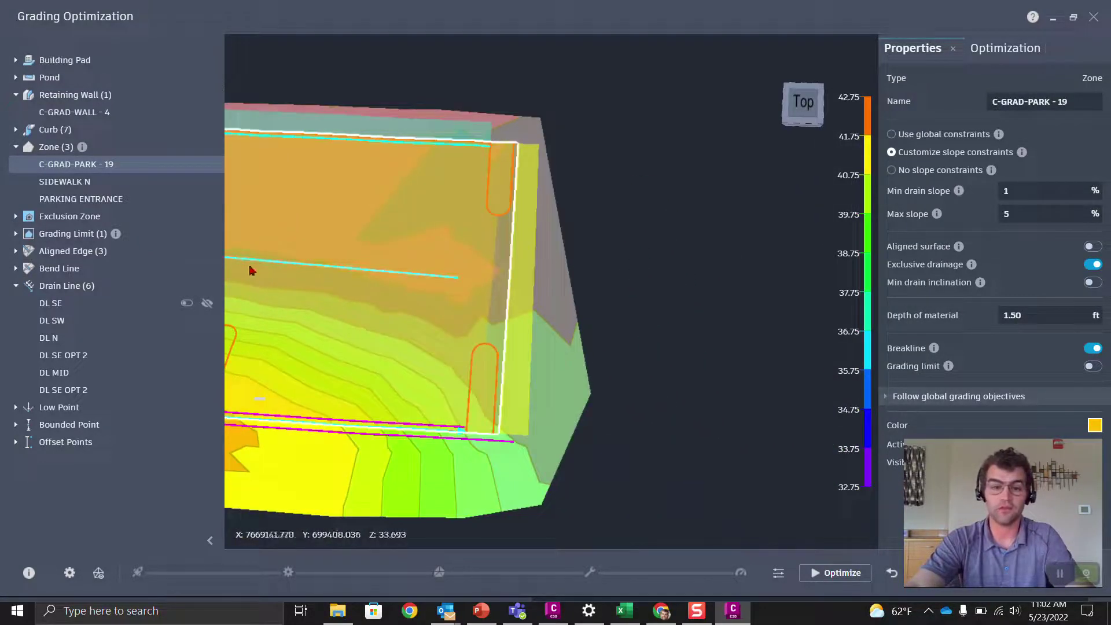
left_click(59, 183)
left_click(60, 166)
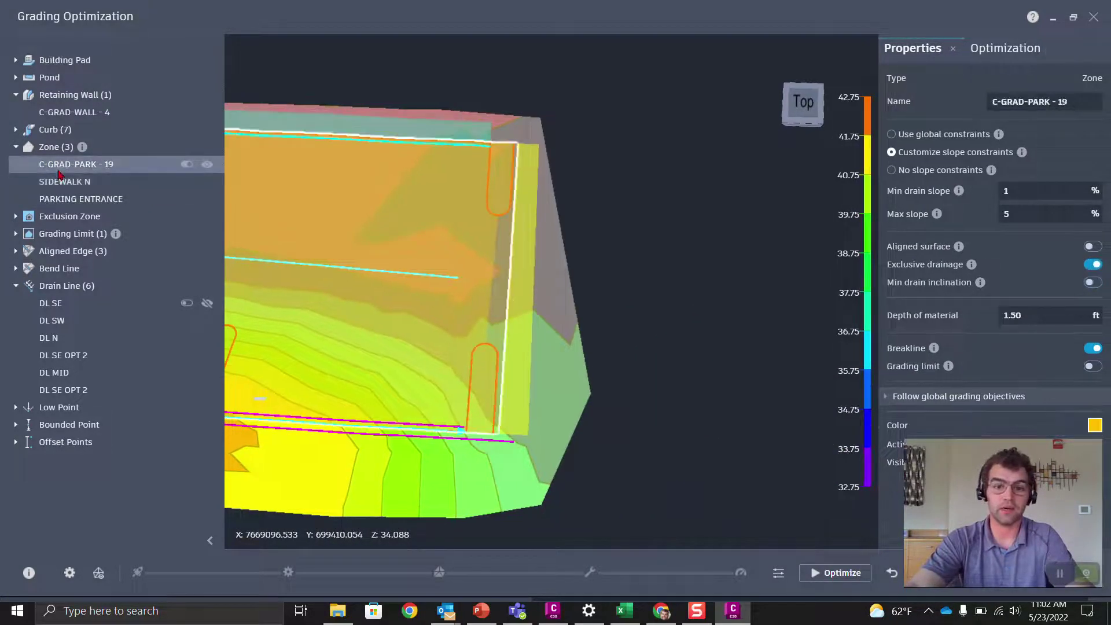
left_click(59, 200)
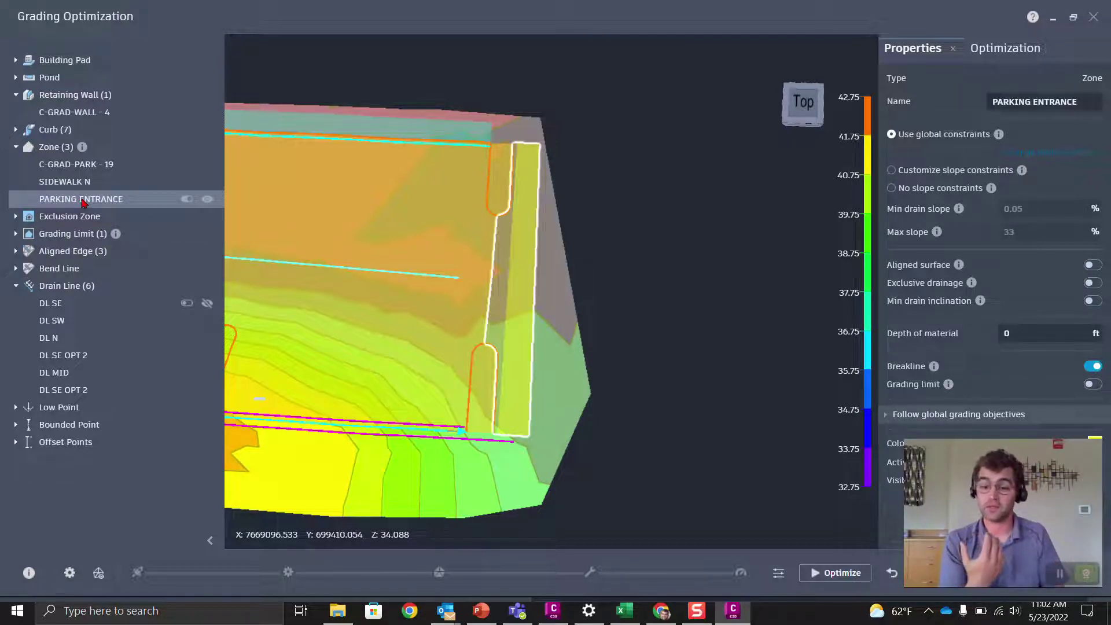
left_click_drag(65, 200, 61, 165)
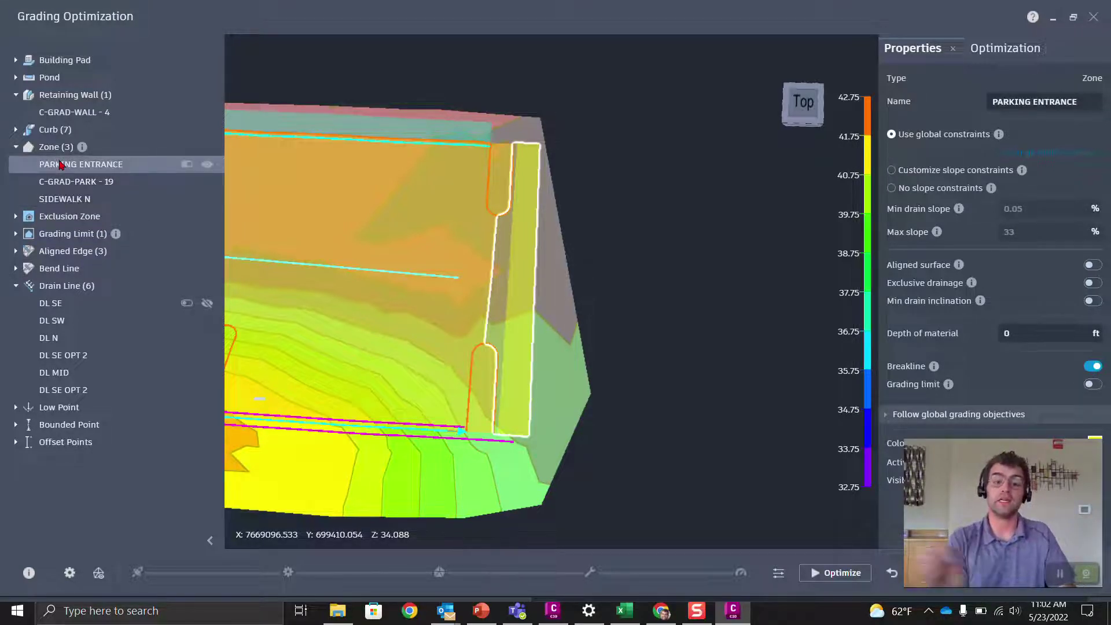